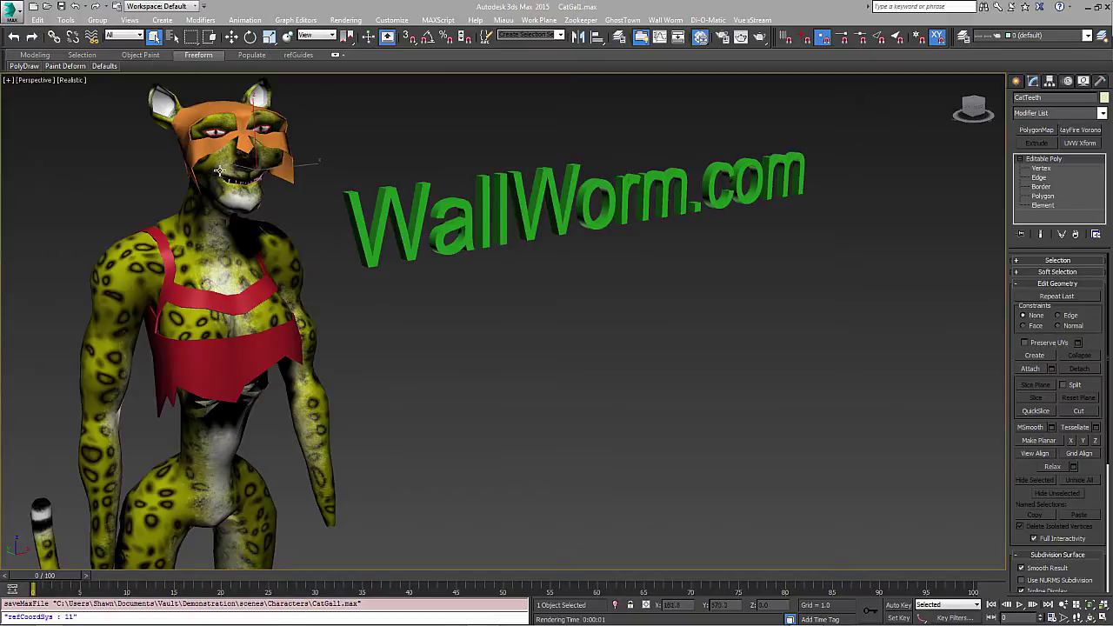
- Select the cat's head, helmet and teeth, and clone them beside the character as copies
{"action": "double_click", "coordinate": [254, 185]}
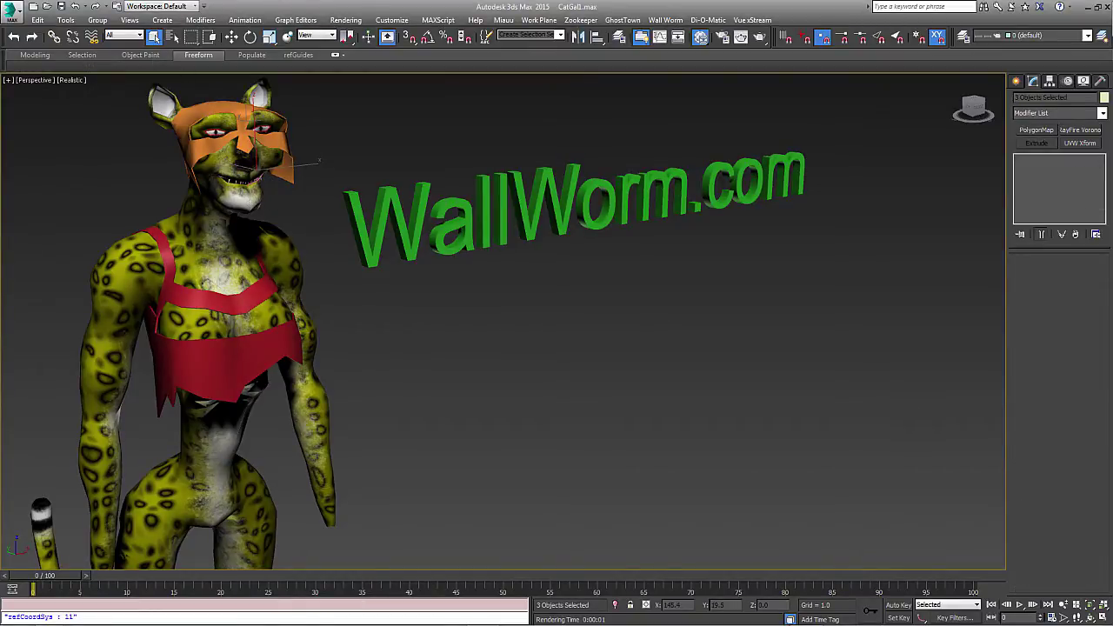
{"action": "right_click", "coordinate": [213, 194]}
{"action": "left_click", "coordinate": [241, 207]}
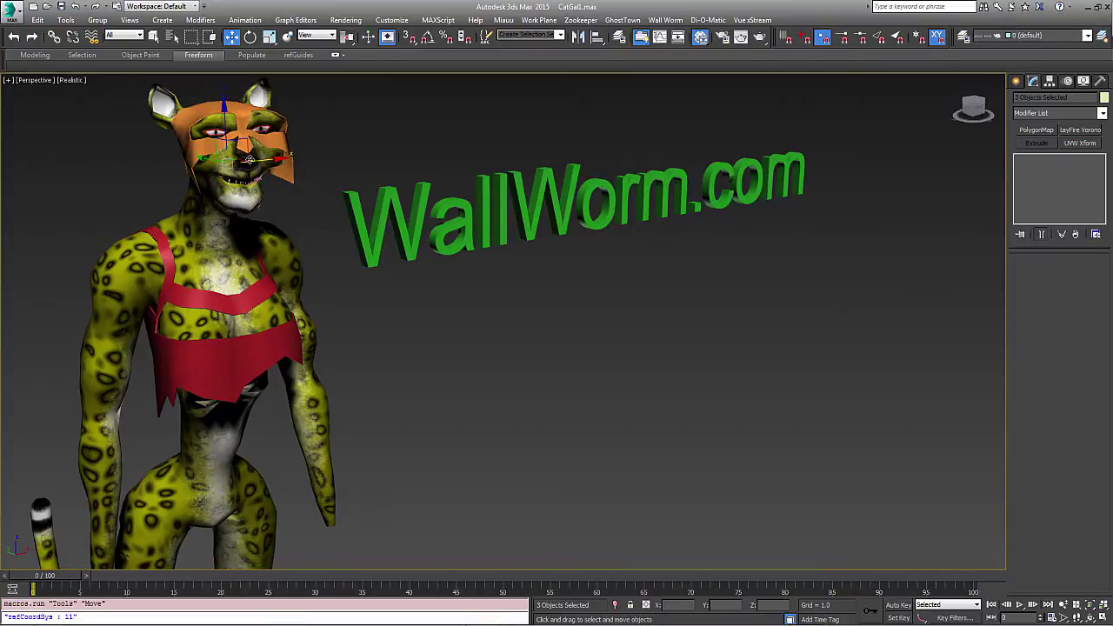
{"action": "mouse_move", "coordinate": [232, 161]}
{"action": "left_mouse_down", "text": "shift"}
{"action": "mouse_move", "coordinate": [495, 142]}
{"action": "mouse_move", "coordinate": [431, 144]}
{"action": "mouse_move", "coordinate": [443, 142]}
{"action": "left_mouse_up", "text": "shift"}
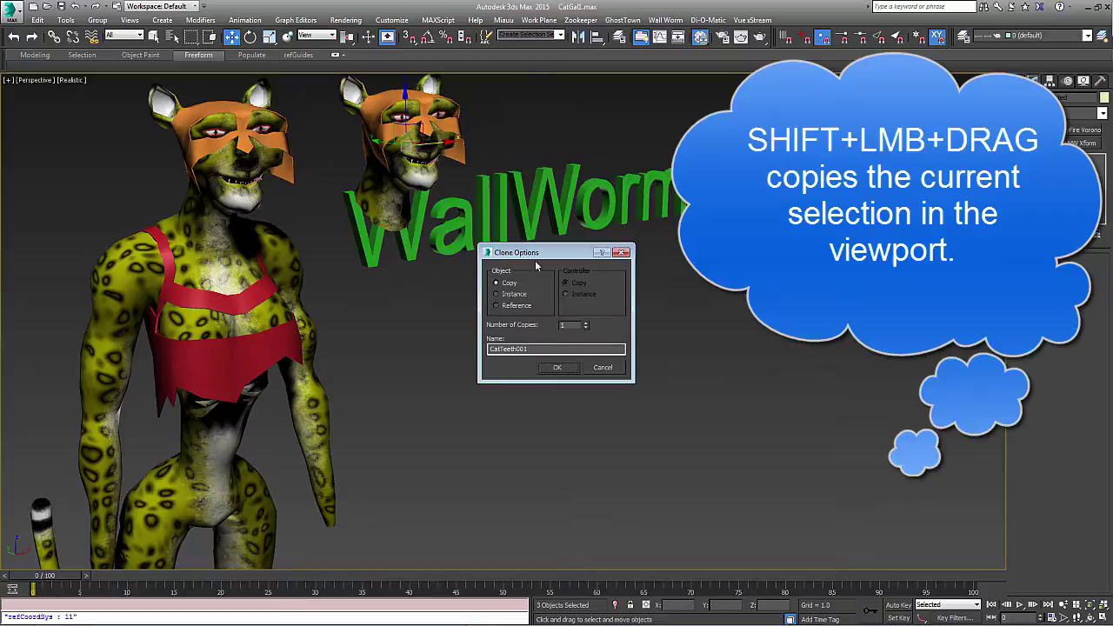
{"action": "left_click", "coordinate": [567, 368]}
- Add the original head, helmet and teeth to the selected copy, and try isolating that selection
{"action": "middle_click_drag", "start_coordinate": [392, 233], "coordinate": [396, 250]}
{"action": "scroll", "coordinate": [355, 245], "scroll_direction": "up", "scroll_amount": 3}
{"action": "scroll", "coordinate": [354, 245], "scroll_direction": "down", "scroll_amount": 1}
{"action": "middle_click_drag", "start_coordinate": [651, 274], "coordinate": [670, 288]}
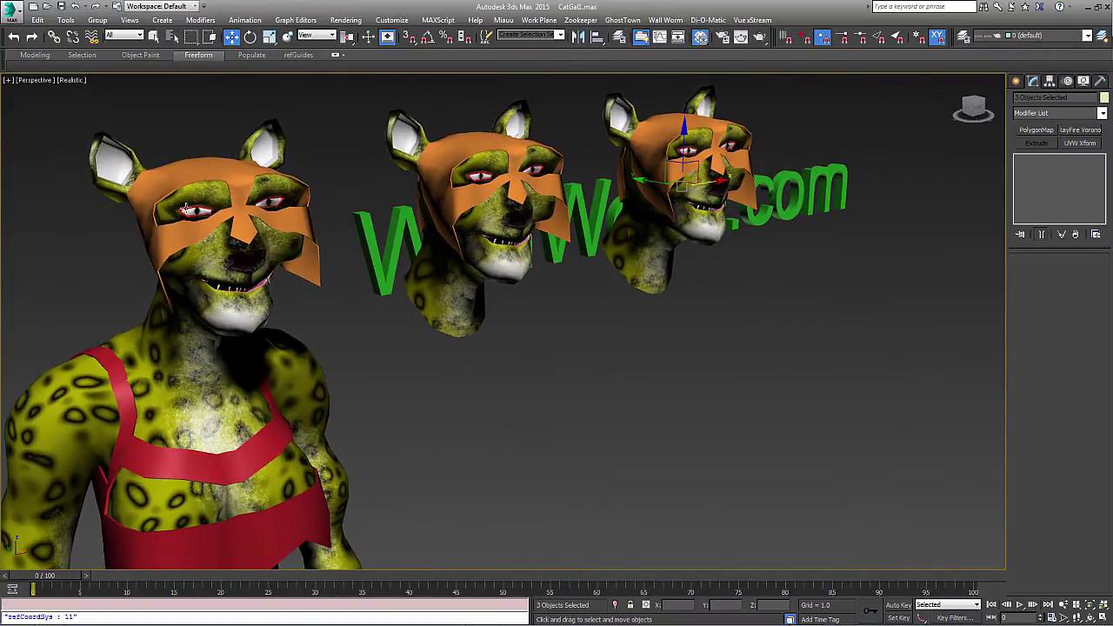
{"action": "left_click_drag", "start_coordinate": [88, 142], "coordinate": [289, 286], "text": "ctrl"}
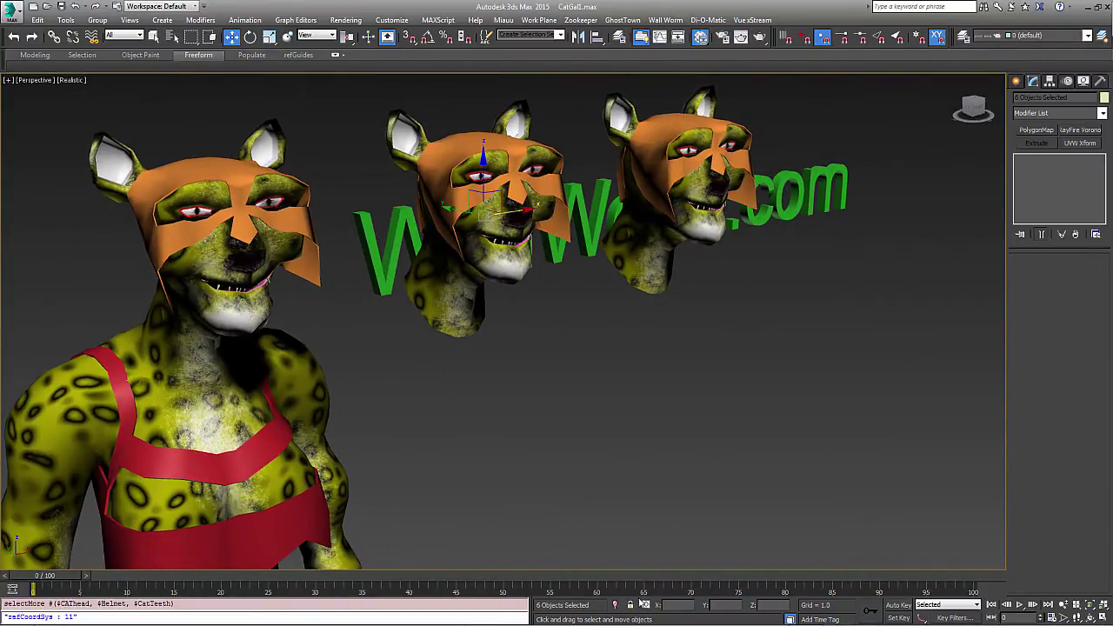
{"action": "left_click", "coordinate": [615, 604]}
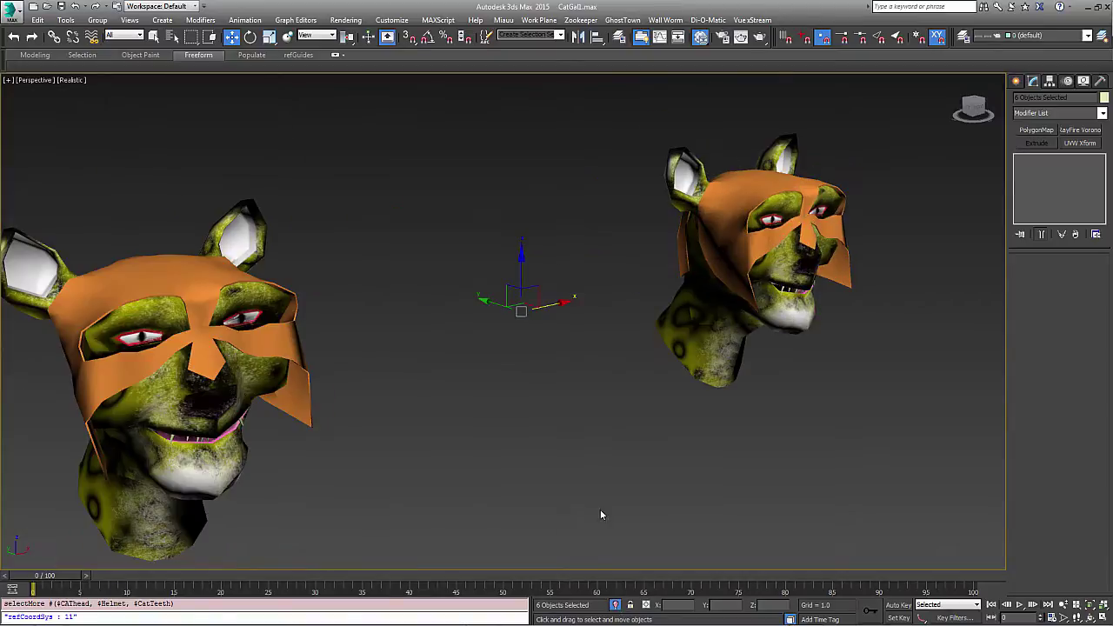
{"action": "left_click", "coordinate": [615, 604]}
- Add the middle head copy to the selection and isolate all three heads with their helmets and teeth
{"action": "scroll", "coordinate": [547, 399], "scroll_direction": "down", "scroll_amount": 6}
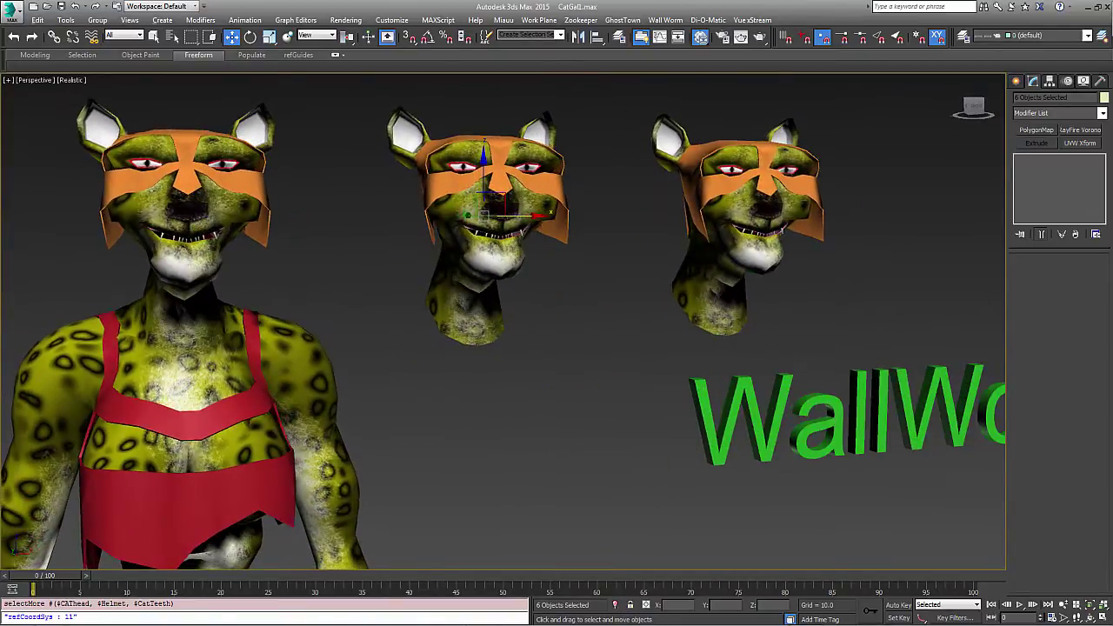
{"action": "scroll", "coordinate": [384, 319], "scroll_direction": "down", "scroll_amount": 3}
{"action": "left_click_drag", "start_coordinate": [485, 327], "coordinate": [650, 366]}
{"action": "left_click", "coordinate": [615, 604]}
{"action": "middle_click_drag", "start_coordinate": [574, 383], "coordinate": [519, 478]}
{"action": "middle_click_drag", "start_coordinate": [419, 336], "coordinate": [441, 447], "text": "alt"}
{"action": "scroll", "coordinate": [437, 437], "scroll_direction": "up", "scroll_amount": 4}
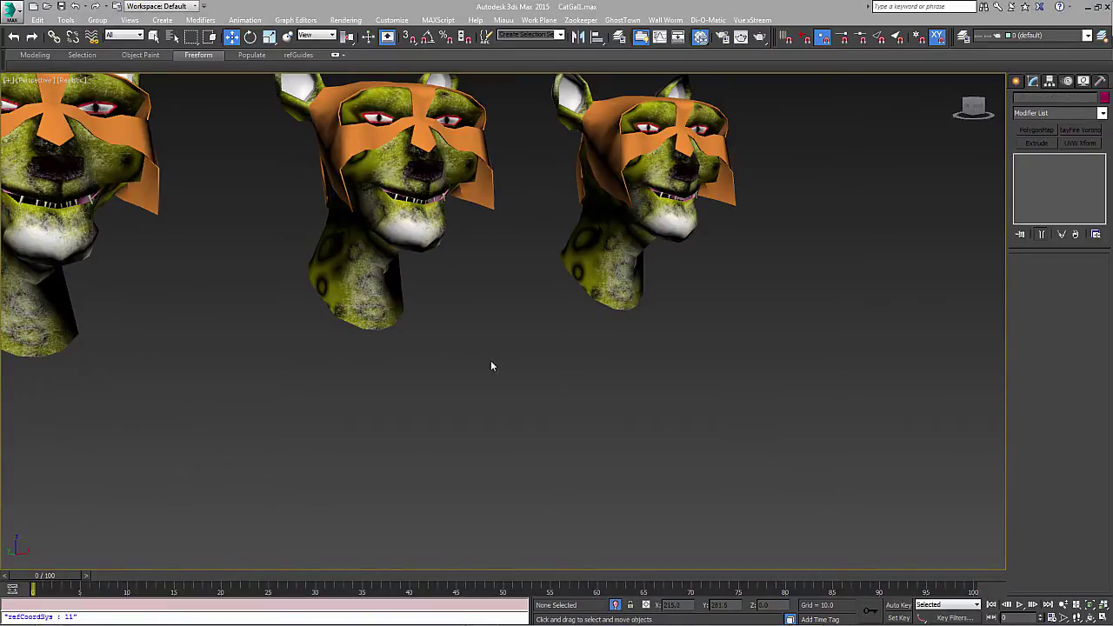
{"action": "scroll", "coordinate": [490, 360], "scroll_direction": "down", "scroll_amount": 2}
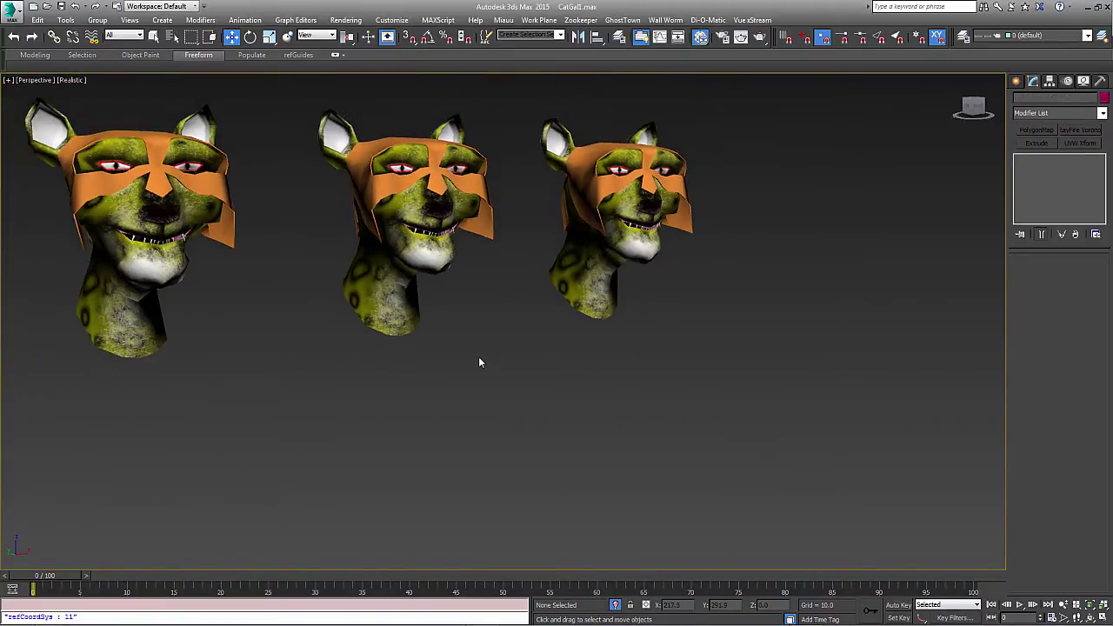
{"action": "middle_click_drag", "start_coordinate": [479, 357], "coordinate": [504, 403]}
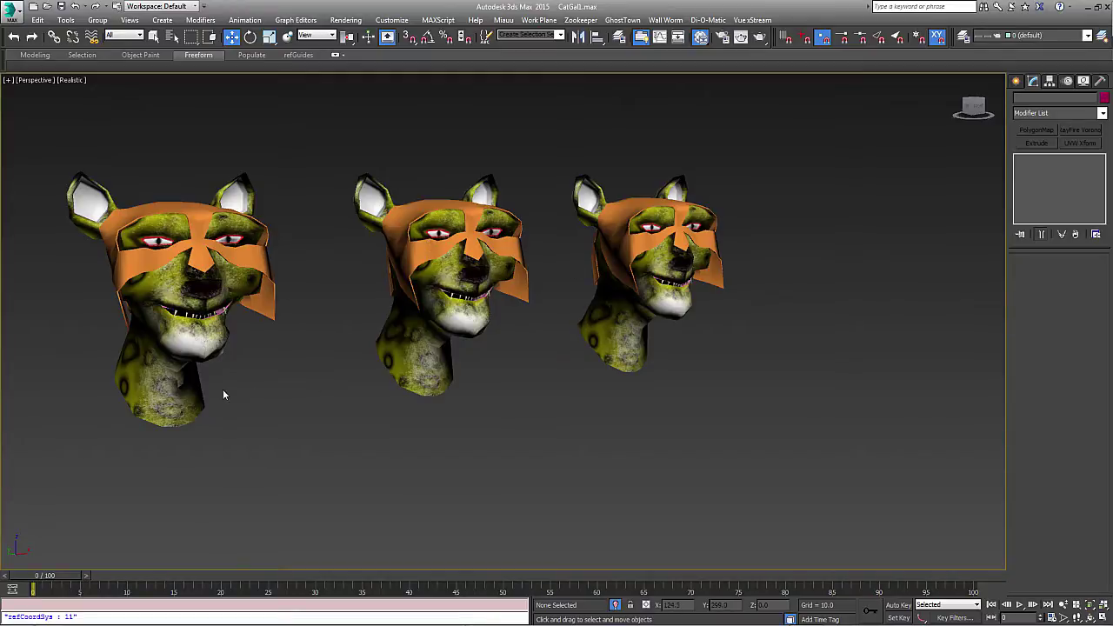
- Rename the middle head copy Angry and the farthest head copy Suprised
{"action": "left_click", "coordinate": [423, 361]}
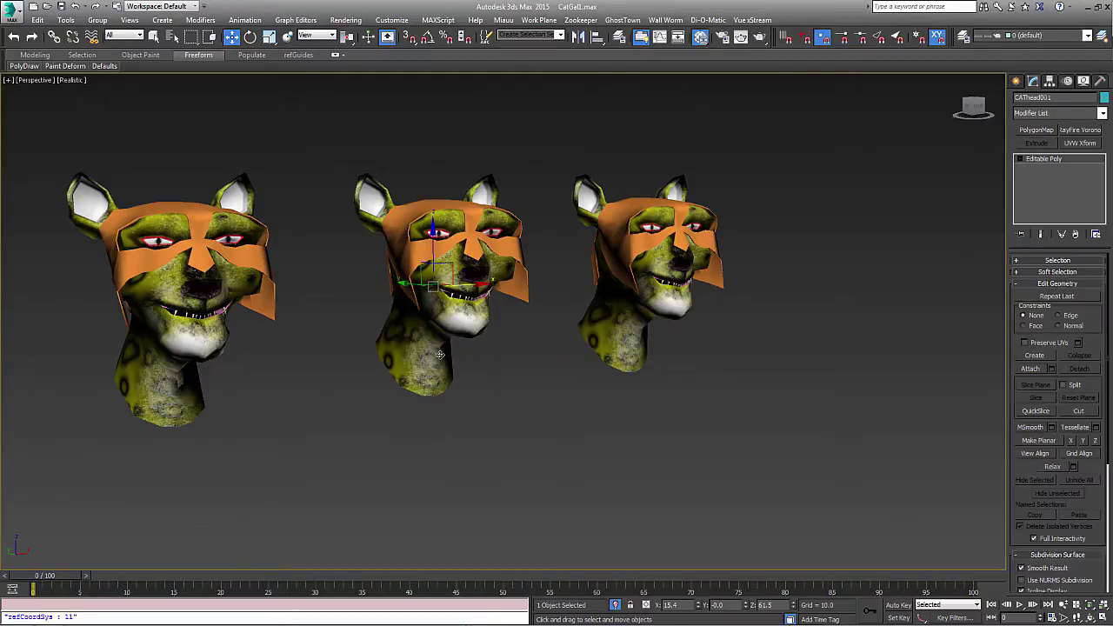
{"action": "left_click", "coordinate": [1049, 98]}
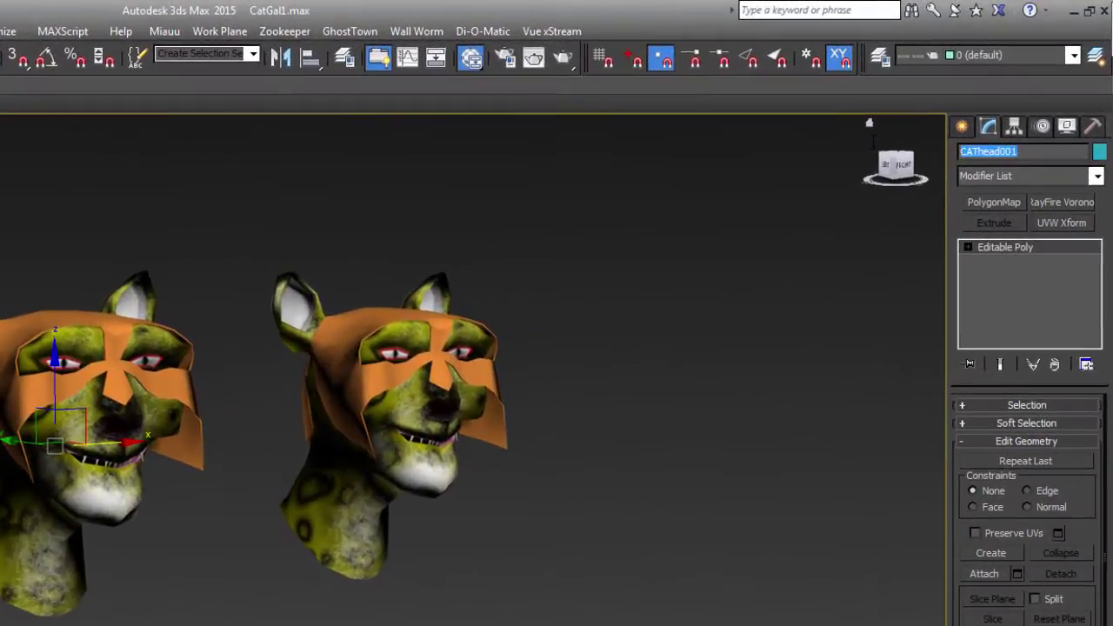
{"action": "type", "text": "Angry"}
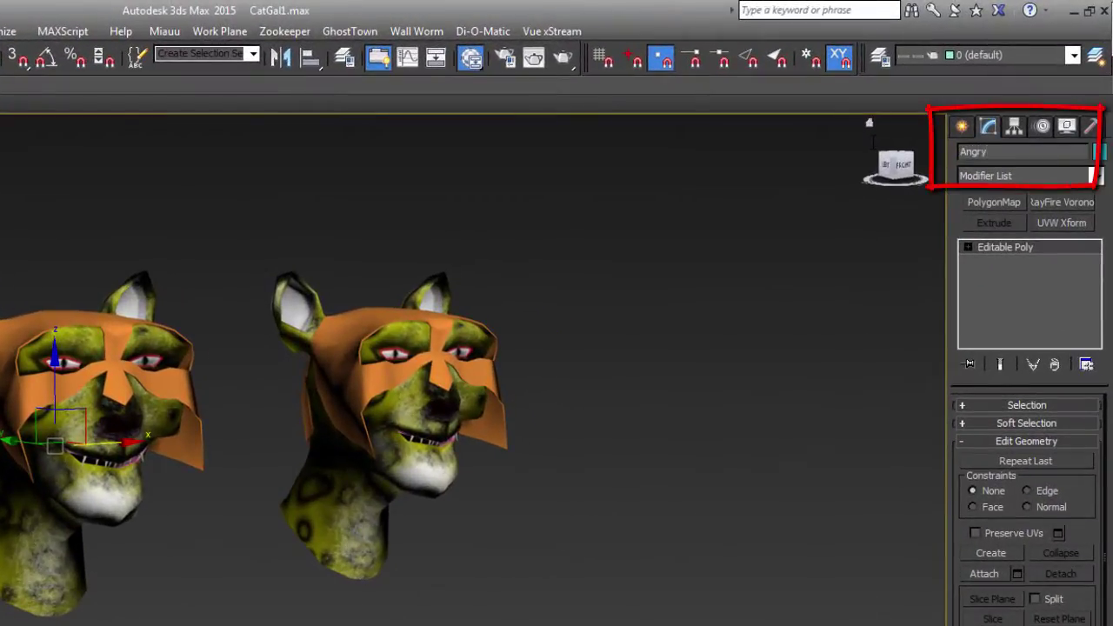
{"action": "left_click", "coordinate": [400, 408]}
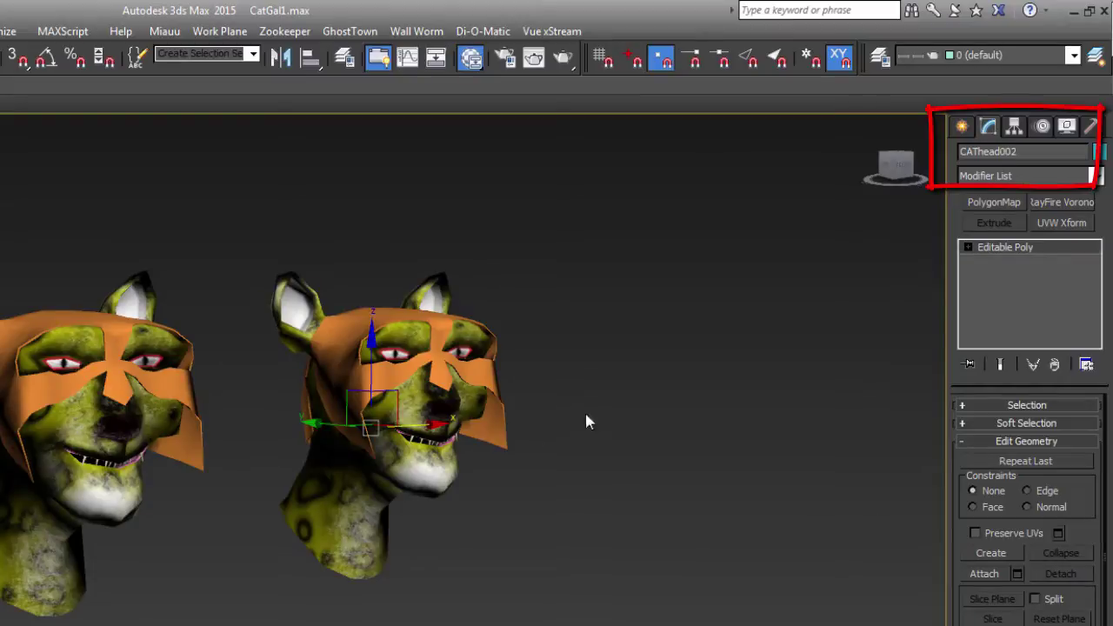
{"action": "left_click", "coordinate": [987, 152]}
{"action": "type", "text": "Suprised"}
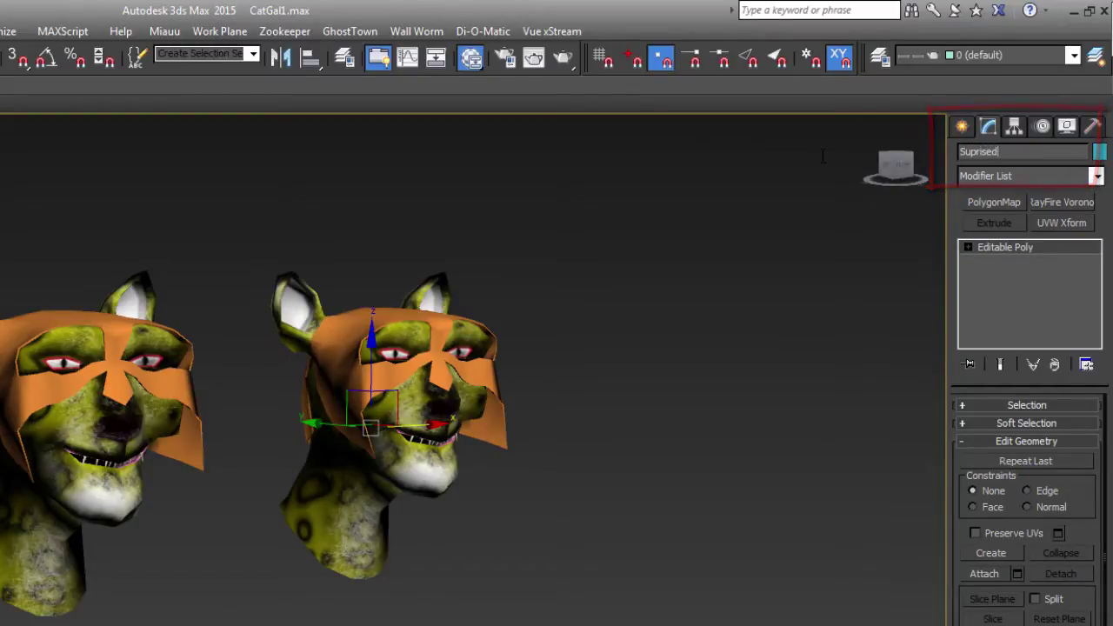
{"action": "left_click", "coordinate": [421, 598]}
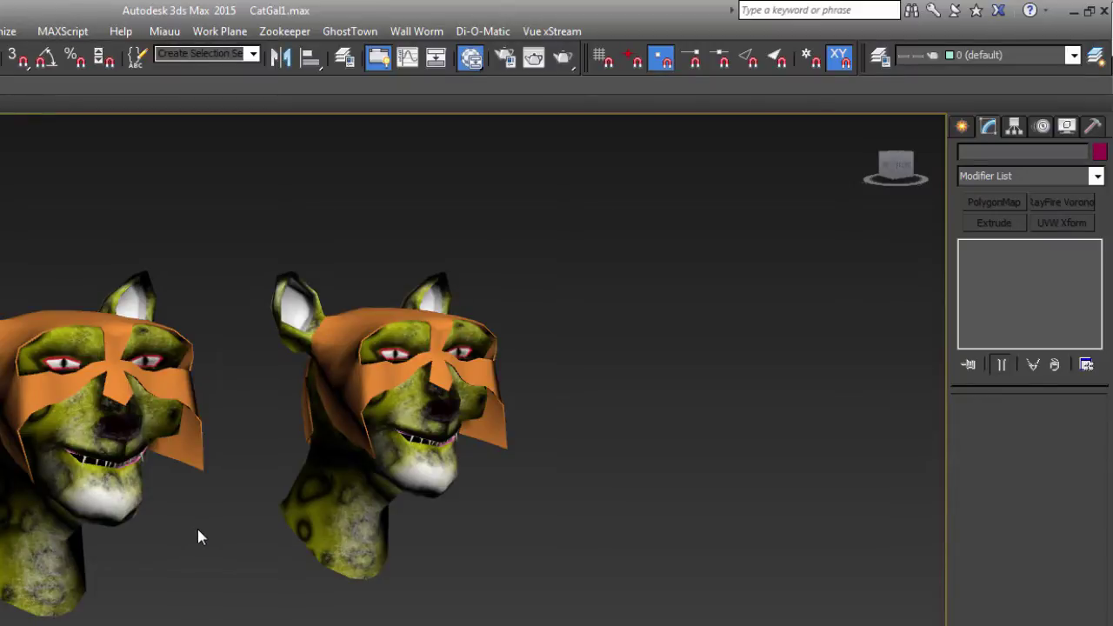
- Add a Morpher modifier to the original cat head
{"action": "scroll", "coordinate": [170, 531], "scroll_direction": "up", "scroll_amount": 1}
{"action": "middle_click_drag", "start_coordinate": [169, 532], "coordinate": [206, 547]}
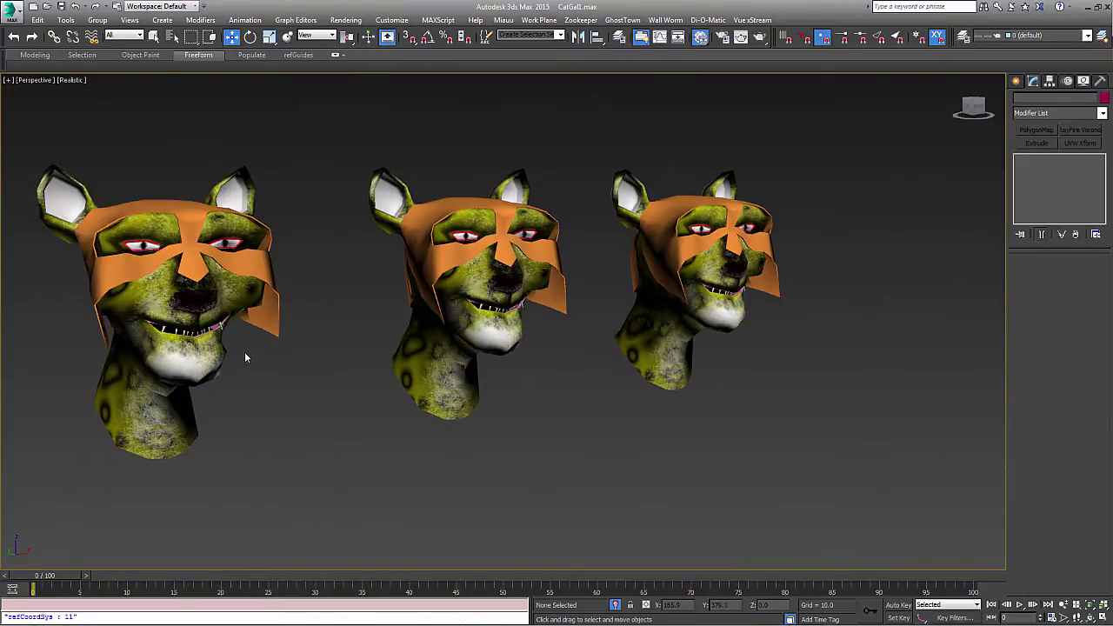
{"action": "left_click", "coordinate": [181, 352]}
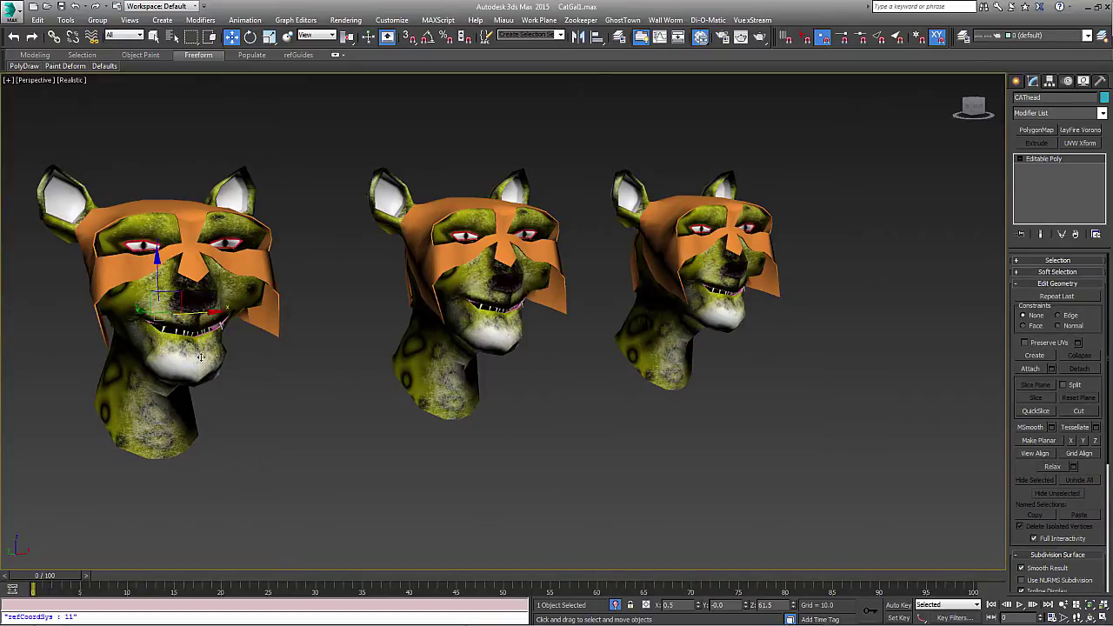
{"action": "left_click", "coordinate": [1102, 113]}
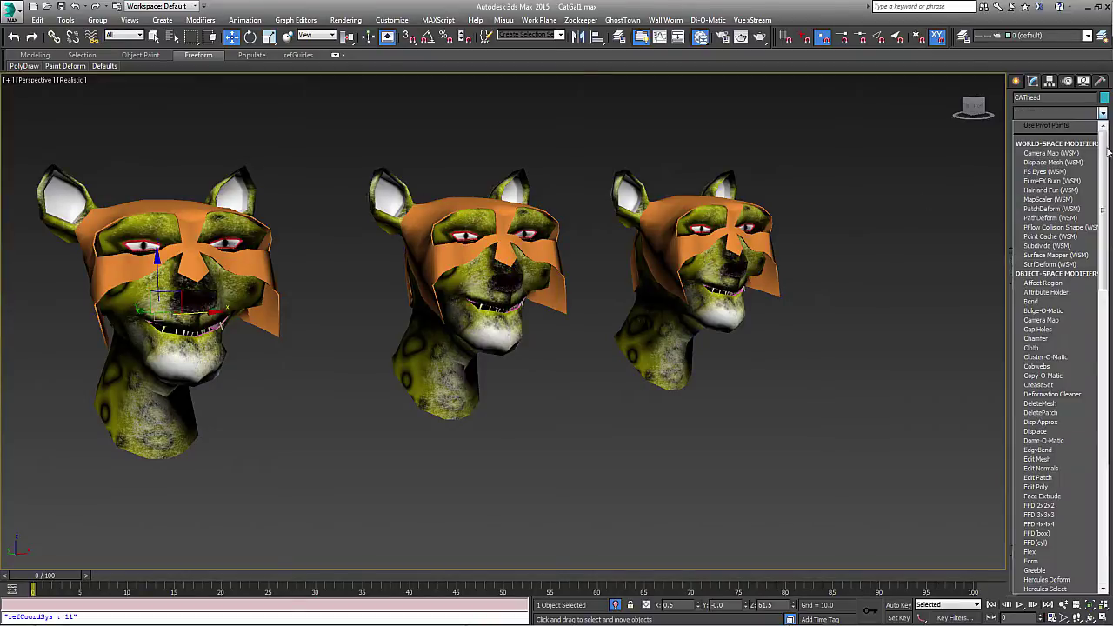
{"action": "left_click_drag", "start_coordinate": [1106, 153], "coordinate": [1106, 249]}
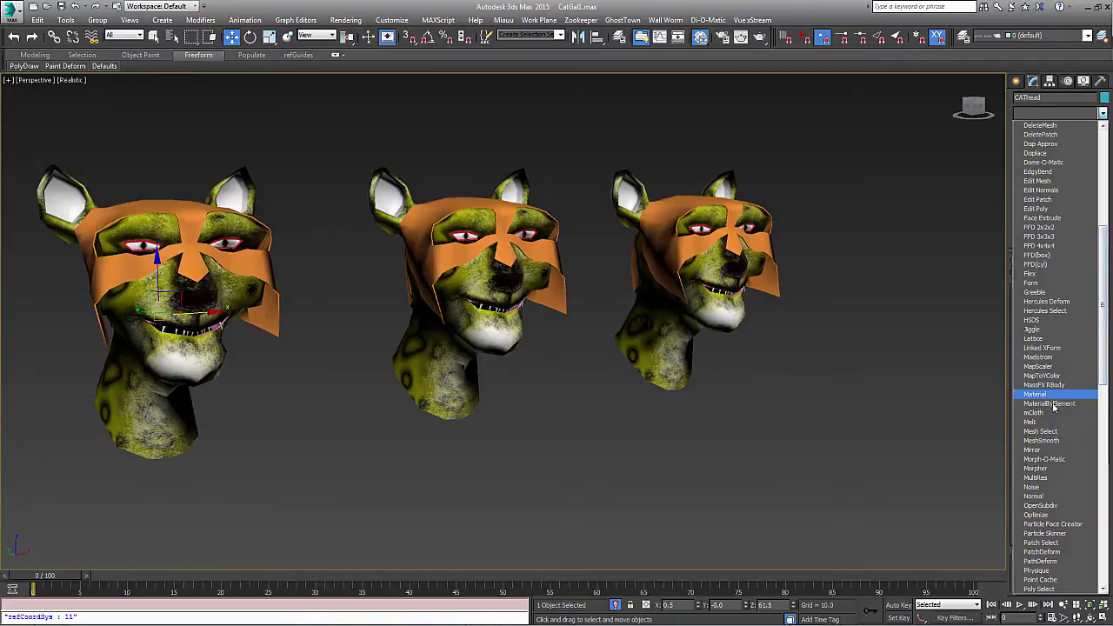
{"action": "left_click", "coordinate": [1043, 470]}
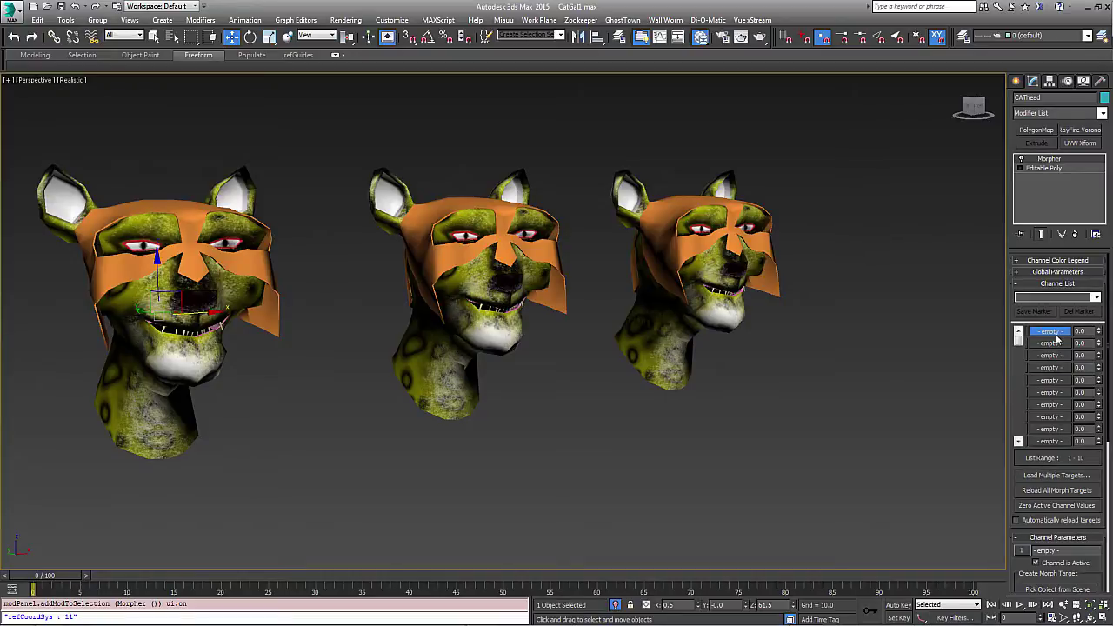
- Assign the Angry head to the first morph channel and the Suprised head to the second
{"action": "right_click", "coordinate": [1046, 333]}
{"action": "left_click", "coordinate": [1046, 339]}
{"action": "left_click", "coordinate": [432, 374]}
{"action": "right_click", "coordinate": [1054, 343]}
{"action": "left_click", "coordinate": [1056, 347]}
{"action": "left_click", "coordinate": [657, 350]}
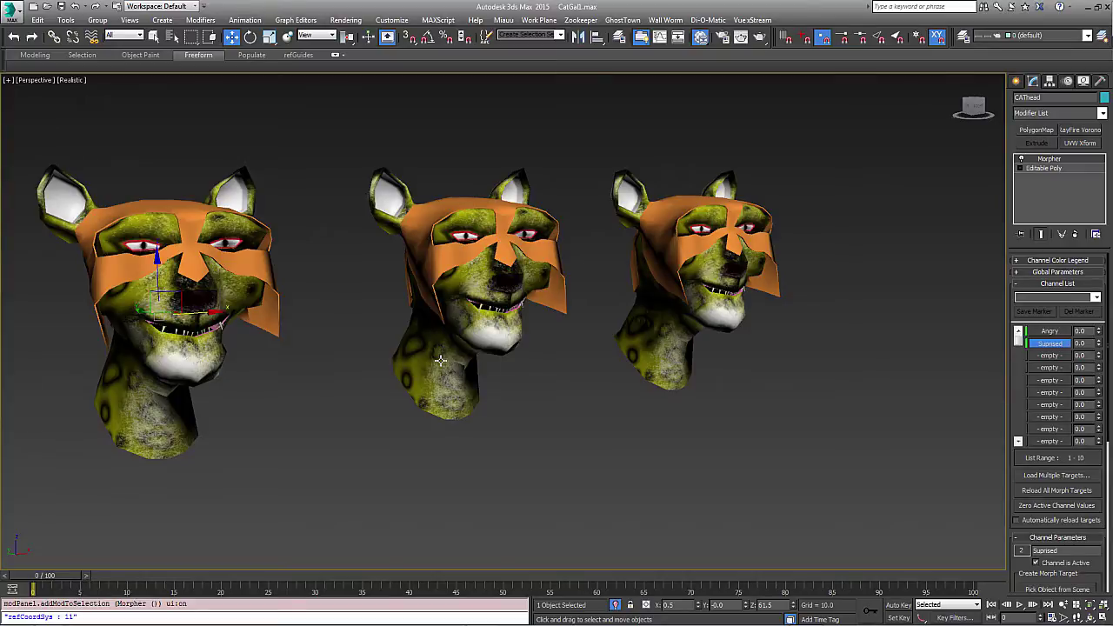
- Activate the Pinch/Spread paint deform brush on the Angry head and reduce its size to 1.70
{"action": "left_click", "coordinate": [469, 340]}
{"action": "middle_click_drag", "start_coordinate": [521, 334], "coordinate": [485, 365], "text": "alt"}
{"action": "scroll", "coordinate": [506, 304], "scroll_direction": "up", "scroll_amount": 3}
{"action": "scroll", "coordinate": [537, 395], "scroll_direction": "down", "scroll_amount": 2}
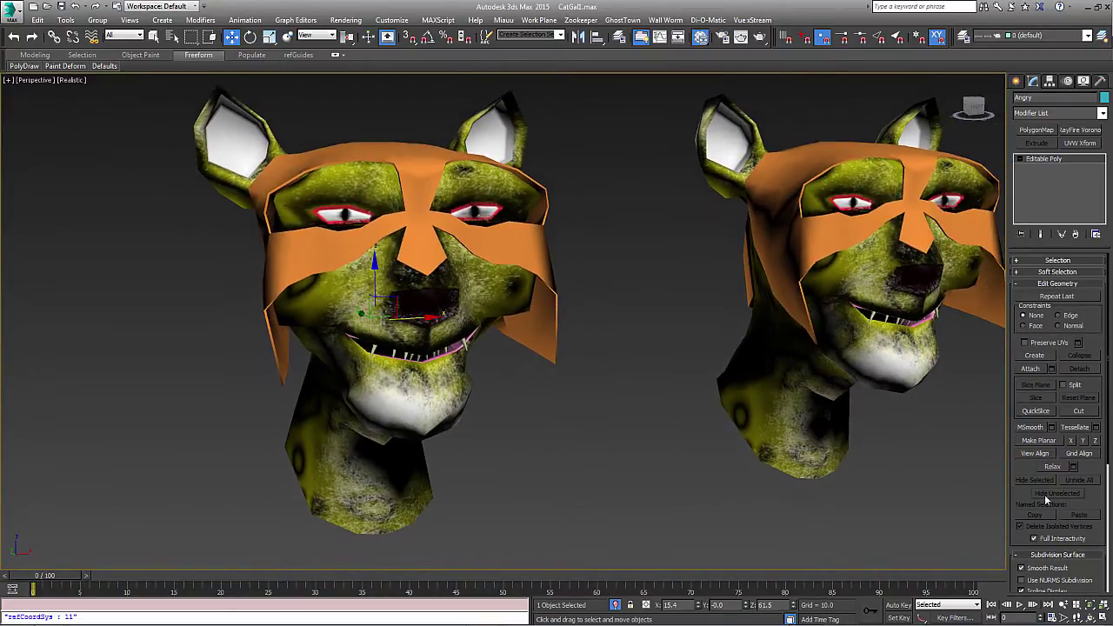
{"action": "left_click", "coordinate": [335, 55]}
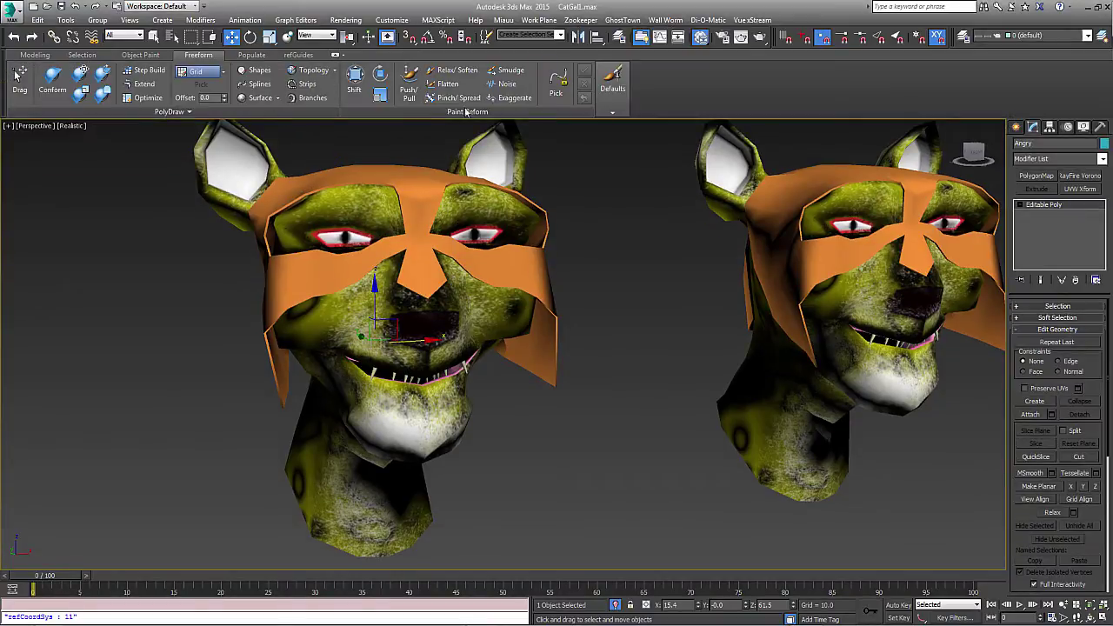
{"action": "left_click", "coordinate": [455, 97]}
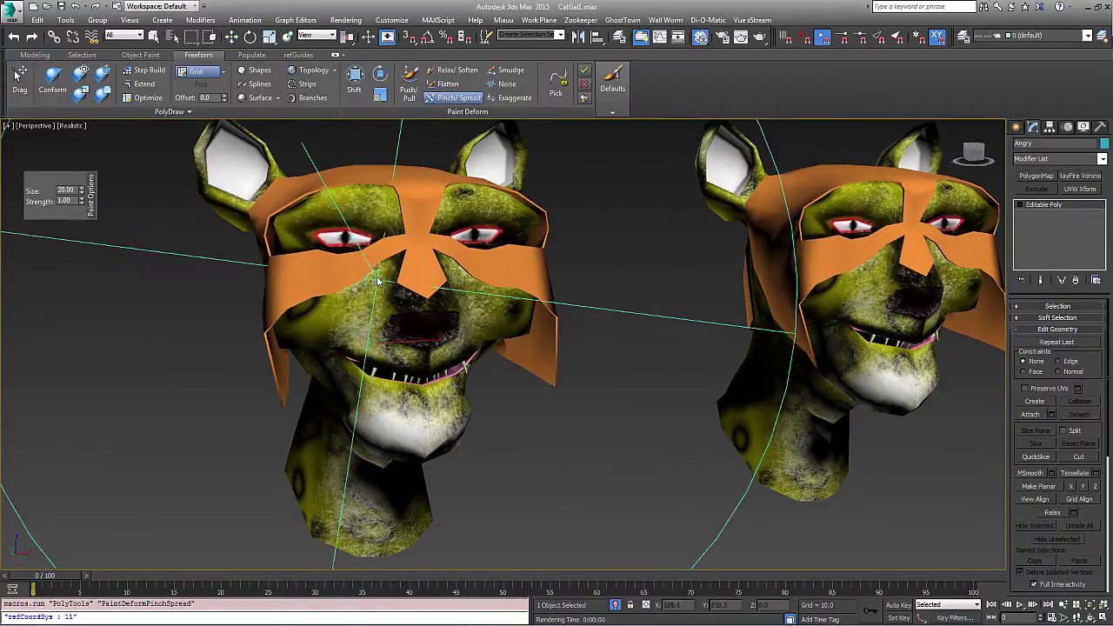
{"action": "left_click_drag", "start_coordinate": [388, 334], "coordinate": [399, 384], "text": "ctrl+shift"}
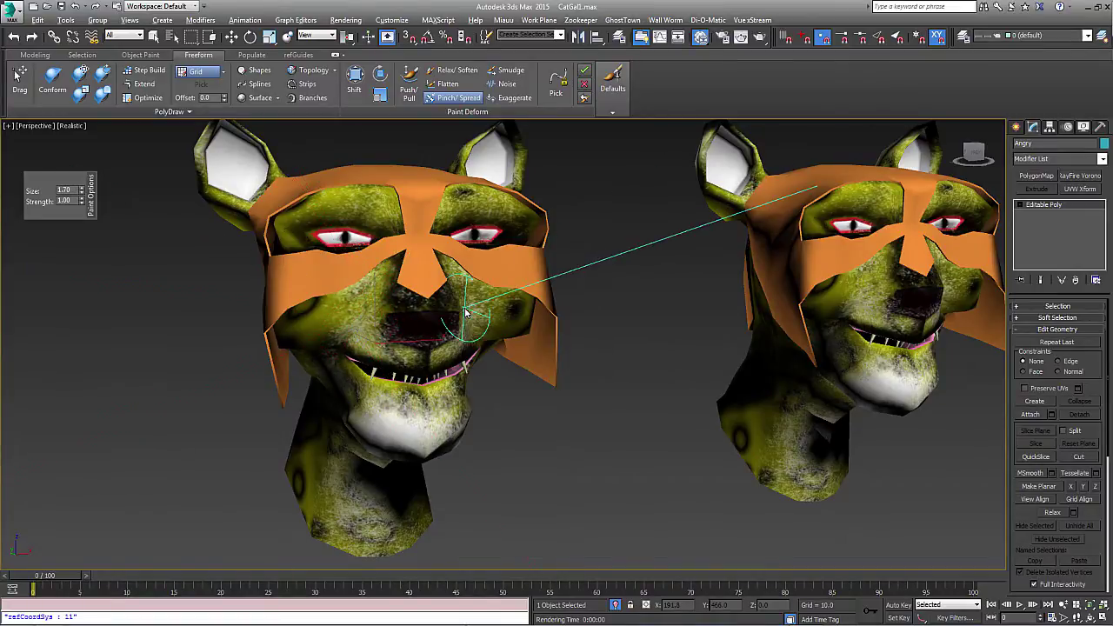
- Reshape the Angry head's snout and cheek from the side with the freeform Shift brush
{"action": "mouse_move", "coordinate": [466, 316]}
{"action": "middle_mouse_down", "text": "alt"}
{"action": "mouse_move", "coordinate": [444, 306]}
{"action": "mouse_move", "coordinate": [451, 298]}
{"action": "mouse_move", "coordinate": [380, 303]}
{"action": "mouse_move", "coordinate": [409, 342]}
{"action": "mouse_move", "coordinate": [499, 306]}
{"action": "middle_mouse_up", "text": "alt"}
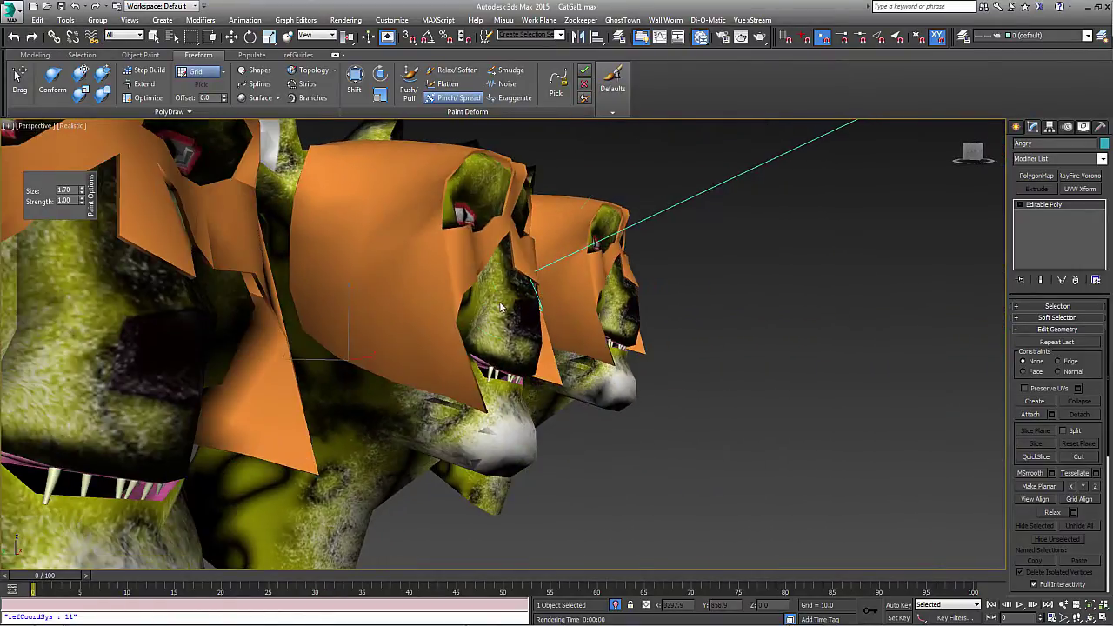
{"action": "left_click", "coordinate": [353, 87]}
{"action": "left_click_drag", "start_coordinate": [551, 276], "coordinate": [555, 274]}
{"action": "mouse_move", "coordinate": [479, 343]}
{"action": "left_mouse_down"}
{"action": "mouse_move", "coordinate": [478, 387]}
{"action": "mouse_move", "coordinate": [494, 321]}
{"action": "left_mouse_up"}
{"action": "middle_click_drag", "start_coordinate": [493, 321], "coordinate": [331, 369], "text": "alt"}
{"action": "left_click_drag", "start_coordinate": [331, 369], "coordinate": [290, 347]}
{"action": "middle_click_drag", "start_coordinate": [290, 347], "coordinate": [336, 258], "text": "alt"}
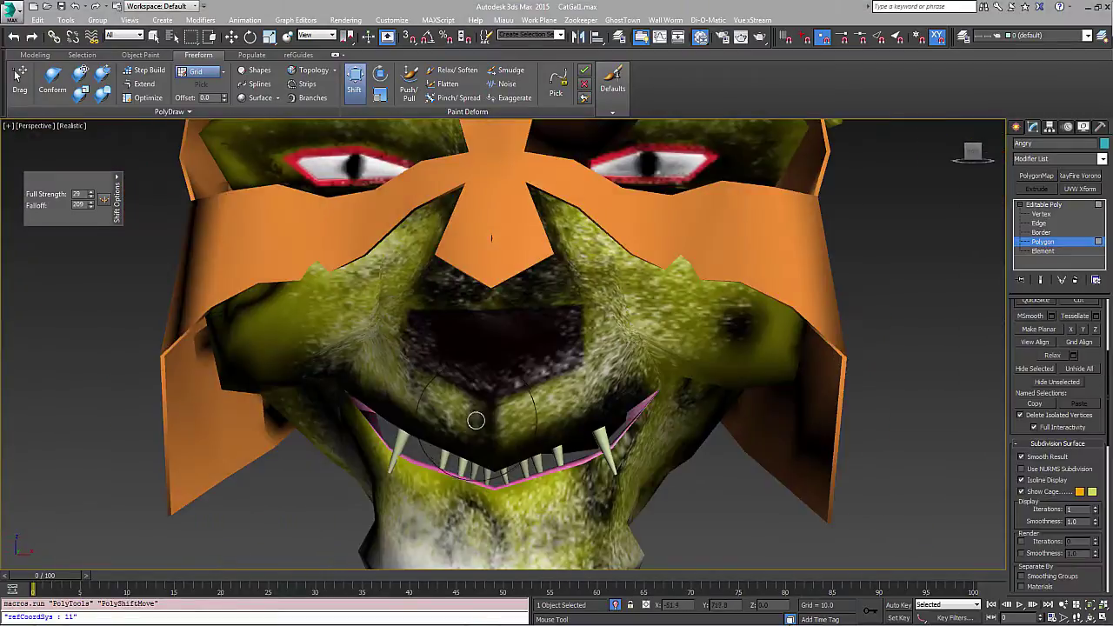
- Shift the Angry head's upper lip upward and adjust the mouth edges to bare the teeth in a snarl
{"action": "left_click_drag", "start_coordinate": [435, 446], "coordinate": [445, 422]}
{"action": "left_click_drag", "start_coordinate": [557, 448], "coordinate": [575, 424]}
{"action": "left_click_drag", "start_coordinate": [499, 454], "coordinate": [493, 428]}
{"action": "left_click_drag", "start_coordinate": [477, 503], "coordinate": [456, 513]}
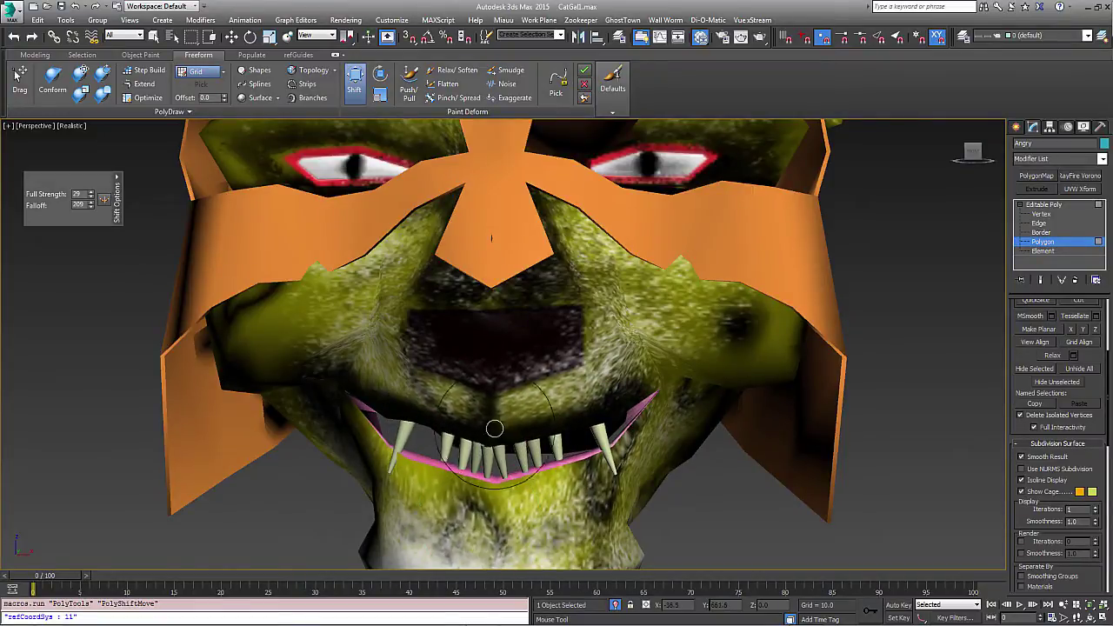
{"action": "left_click_drag", "start_coordinate": [426, 420], "coordinate": [412, 425]}
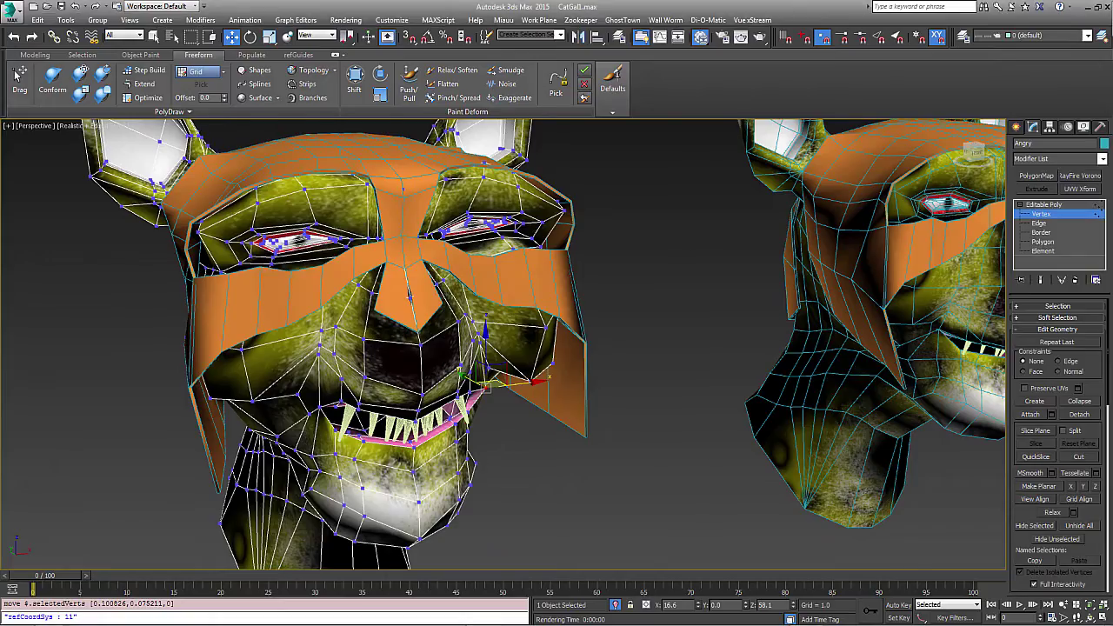
- Turn off edged faces in the viewport and leave vertex editing on the Angry head
{"action": "scroll", "coordinate": [521, 434], "scroll_direction": "down", "scroll_amount": 6}
{"action": "scroll", "coordinate": [532, 443], "scroll_direction": "up", "scroll_amount": 4}
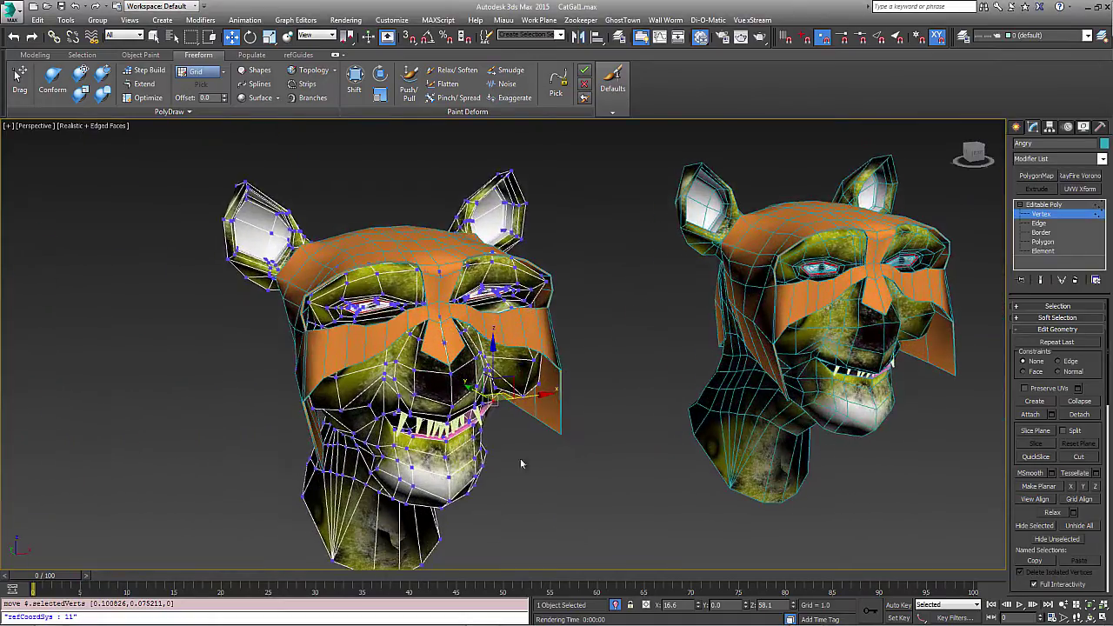
{"action": "left_click", "coordinate": [551, 468]}
{"action": "key", "text": "F4"}
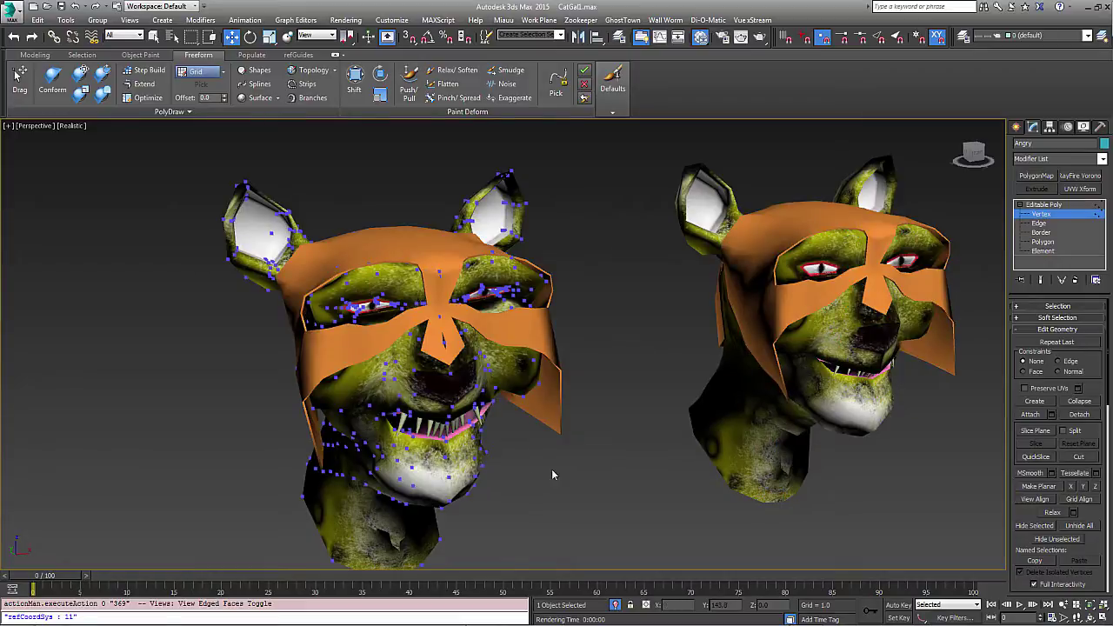
{"action": "left_click", "coordinate": [1048, 216]}
- Test the Angry morph channel on the original head, and save the scene
{"action": "middle_click_drag", "start_coordinate": [571, 368], "coordinate": [597, 360]}
{"action": "mouse_move", "coordinate": [357, 378]}
{"action": "middle_mouse_down"}
{"action": "mouse_move", "coordinate": [402, 362]}
{"action": "mouse_move", "coordinate": [383, 379]}
{"action": "mouse_move", "coordinate": [336, 376]}
{"action": "middle_mouse_up"}
{"action": "scroll", "coordinate": [336, 376], "scroll_direction": "up", "scroll_amount": 3}
{"action": "mouse_move", "coordinate": [452, 375]}
{"action": "middle_mouse_down"}
{"action": "mouse_move", "coordinate": [186, 385]}
{"action": "mouse_move", "coordinate": [96, 365]}
{"action": "middle_mouse_up"}
{"action": "middle_click_drag", "start_coordinate": [579, 355], "coordinate": [96, 370]}
{"action": "middle_click_drag", "start_coordinate": [446, 355], "coordinate": [365, 351]}
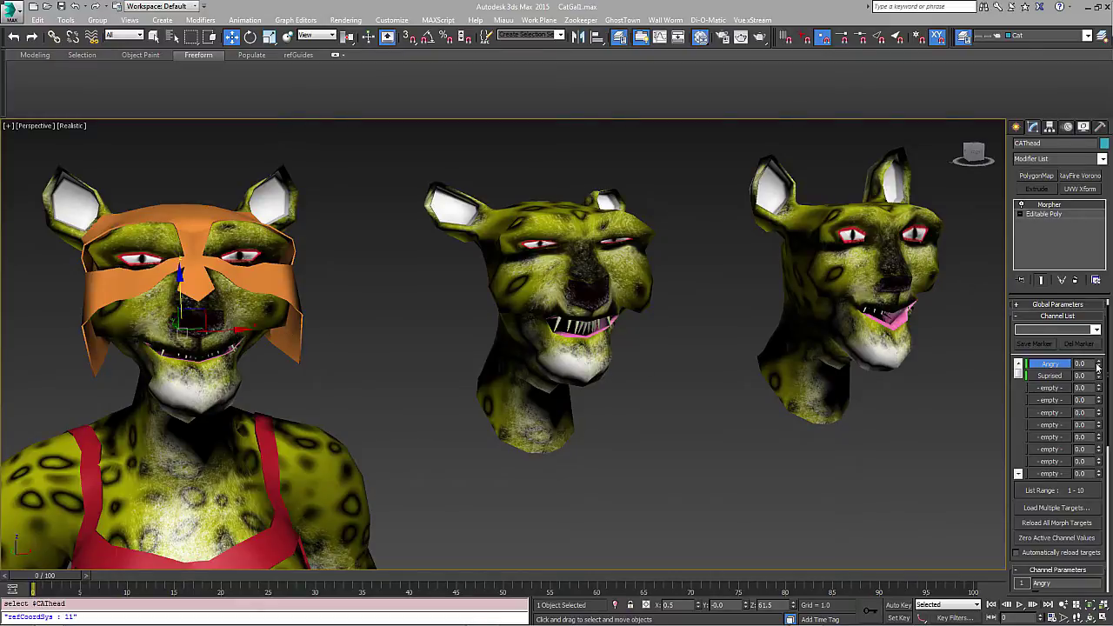
{"action": "left_click_drag", "start_coordinate": [1100, 366], "coordinate": [1102, 408]}
{"action": "key", "text": "ctrl+s"}
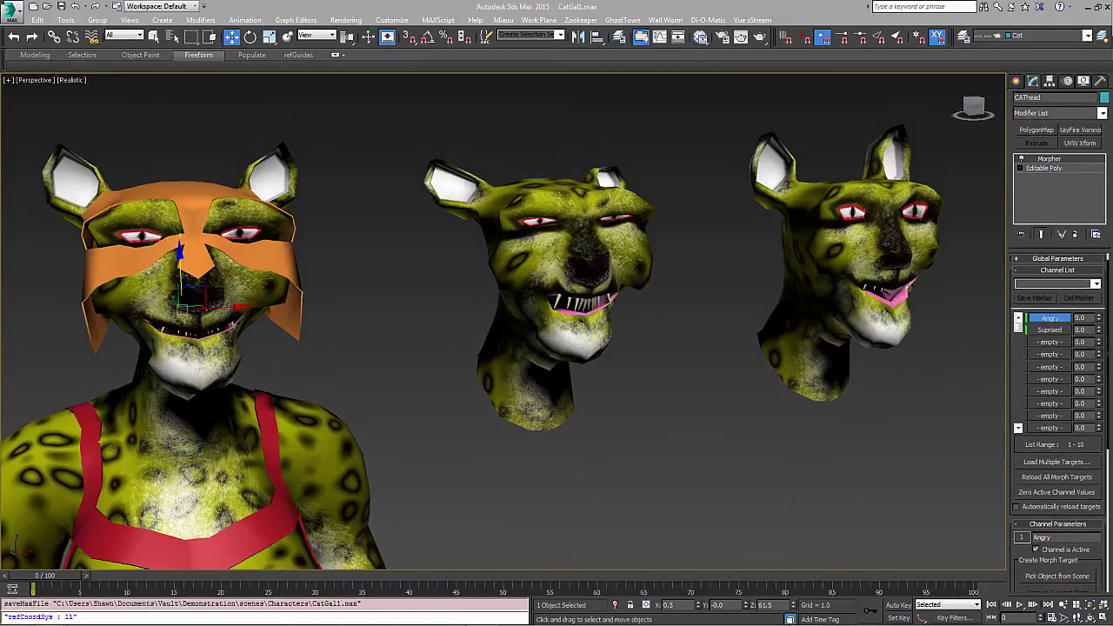
- Open the Slate Material Editor and add Wall Worm properties to the CatWarrior material and its two bitmaps
{"action": "left_click", "coordinate": [701, 38]}
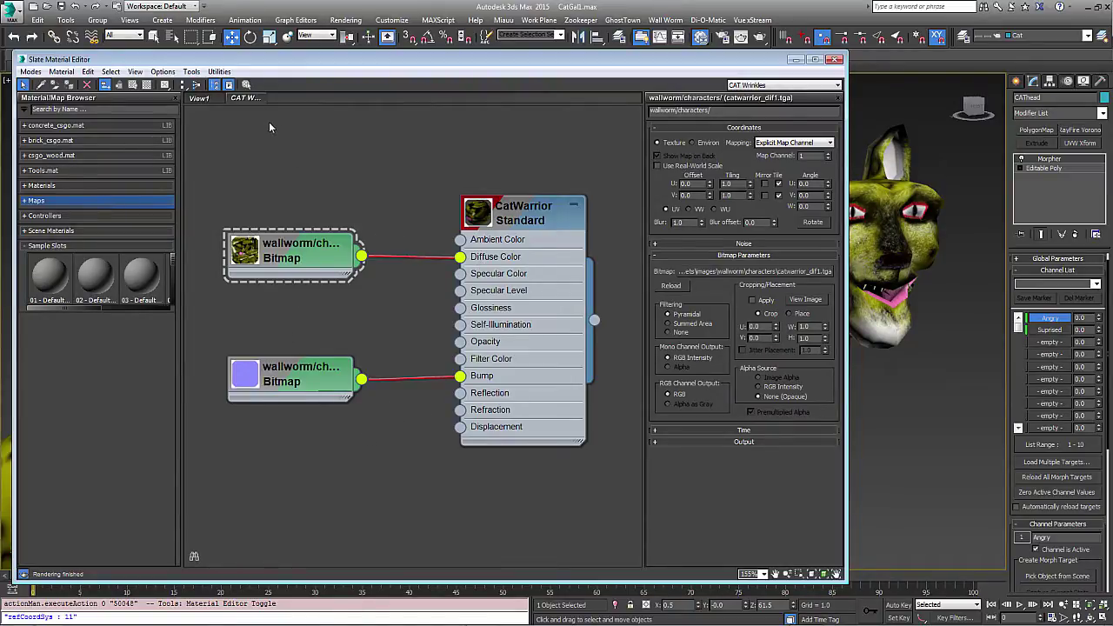
{"action": "left_click_drag", "start_coordinate": [267, 122], "coordinate": [559, 498]}
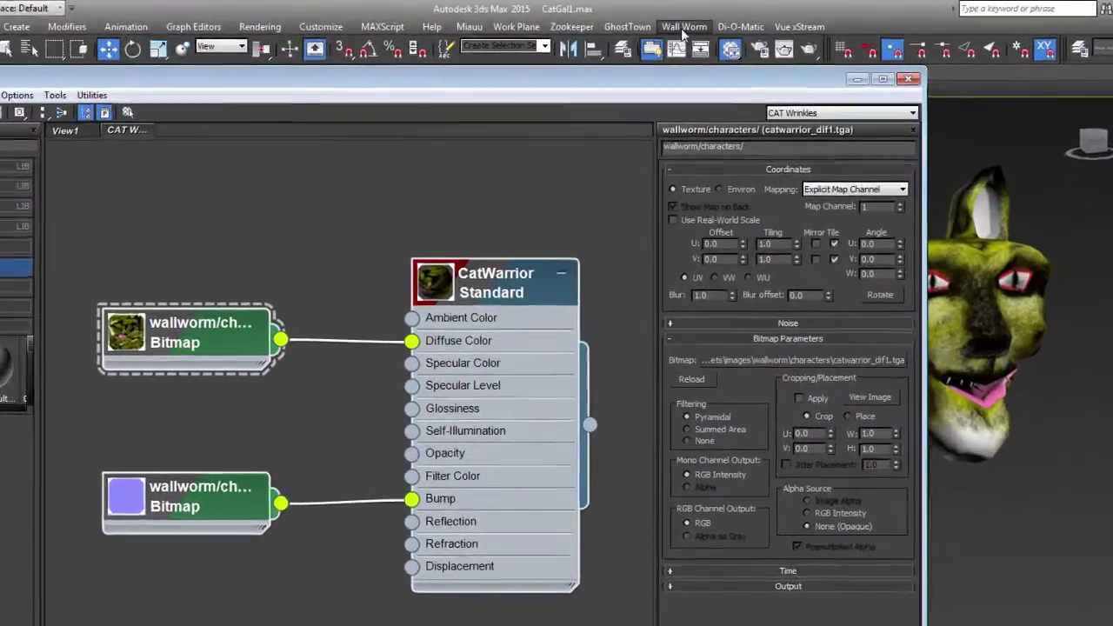
{"action": "left_click", "coordinate": [665, 19]}
{"action": "mouse_move", "coordinate": [741, 94]}
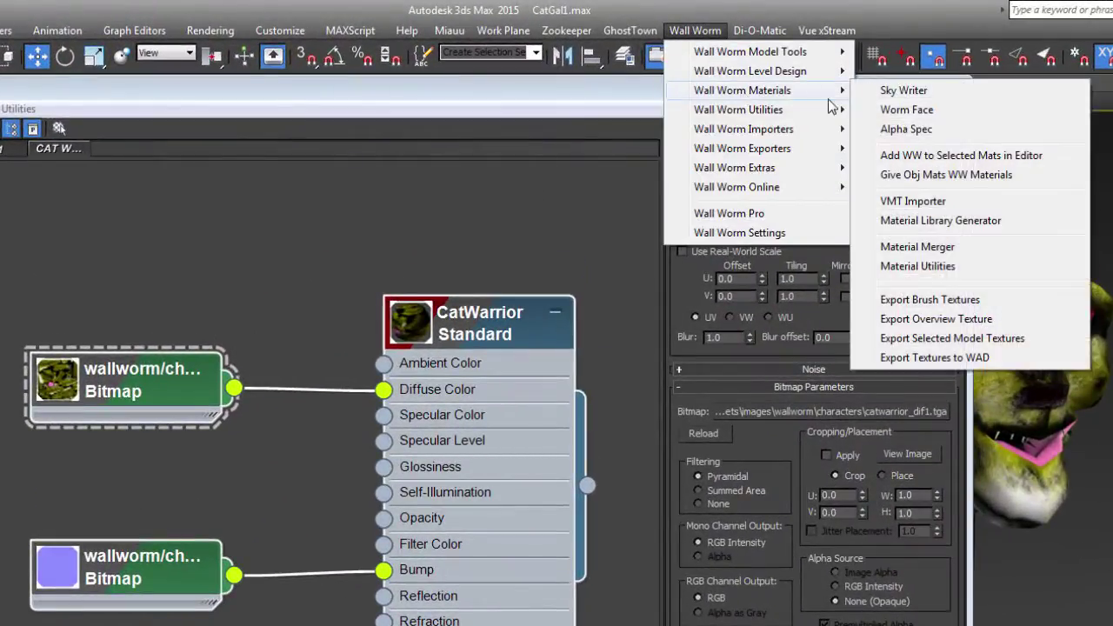
{"action": "left_click", "coordinate": [915, 154]}
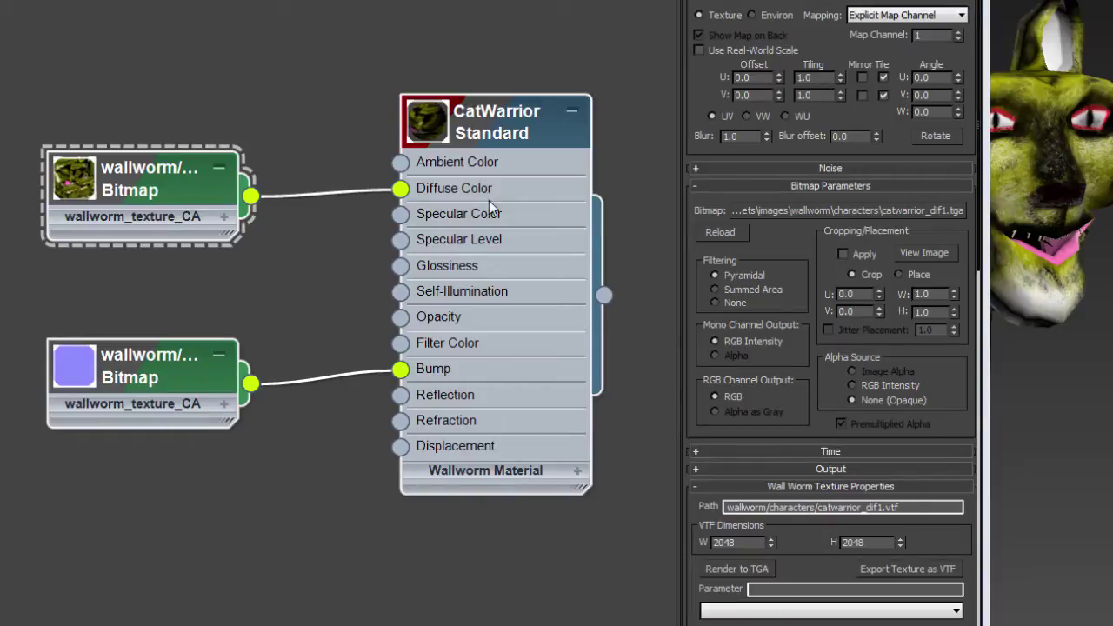
- Set the CatWarrior material's shader to Phong and enable For Model in its Wall Worm source material settings
{"action": "double_click", "coordinate": [490, 122]}
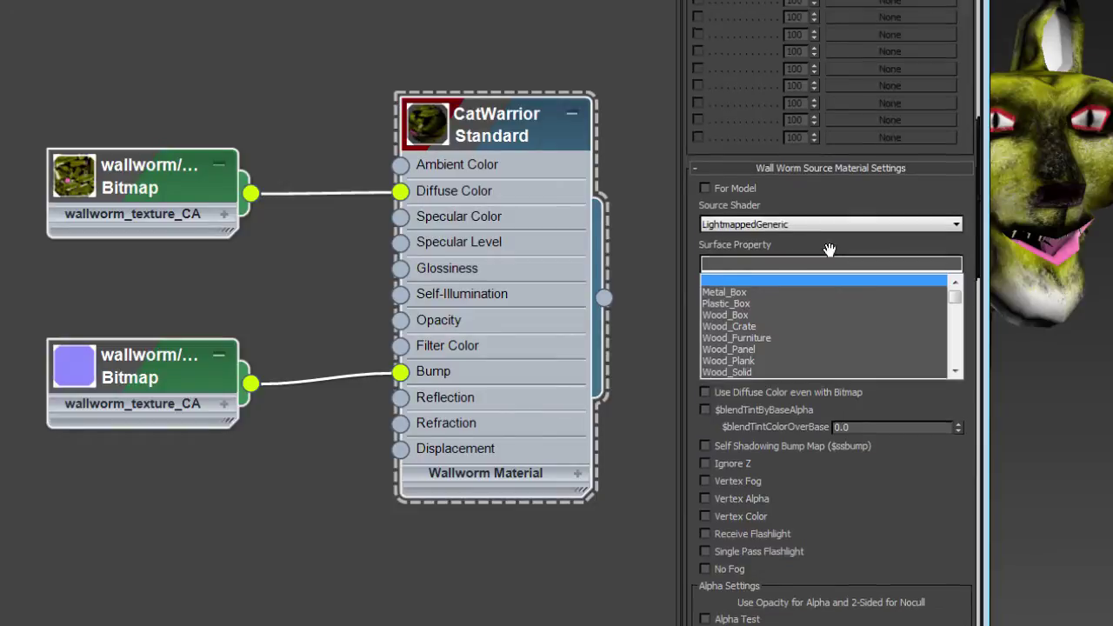
{"action": "left_click_drag", "start_coordinate": [830, 279], "coordinate": [830, 625]}
{"action": "left_click_drag", "start_coordinate": [863, 64], "coordinate": [870, 279]}
{"action": "left_click", "coordinate": [800, 14]}
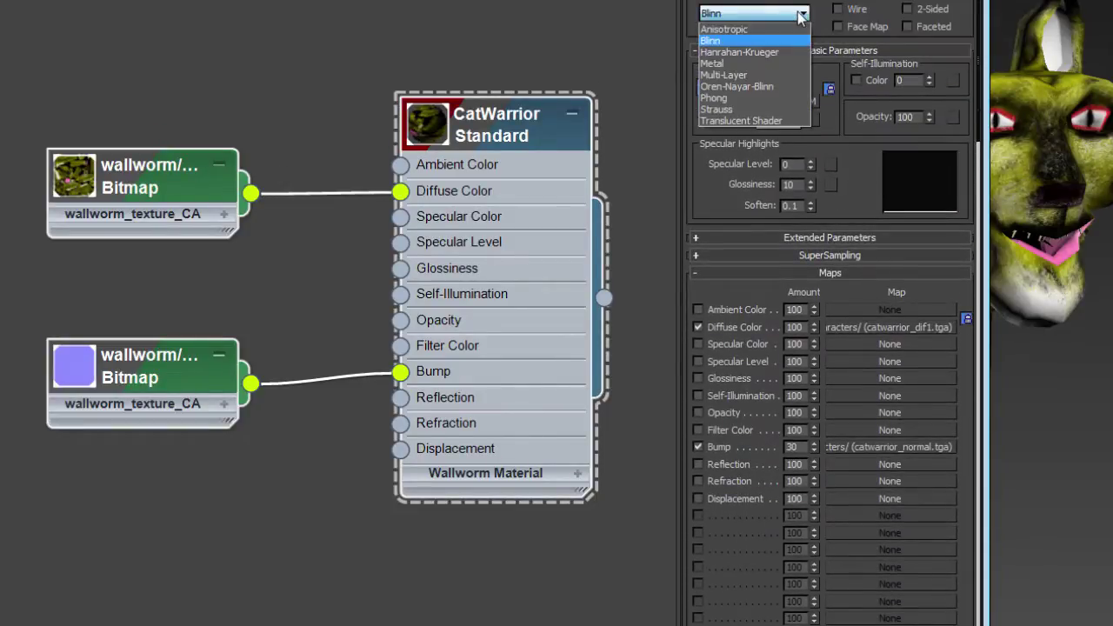
{"action": "left_click", "coordinate": [733, 97]}
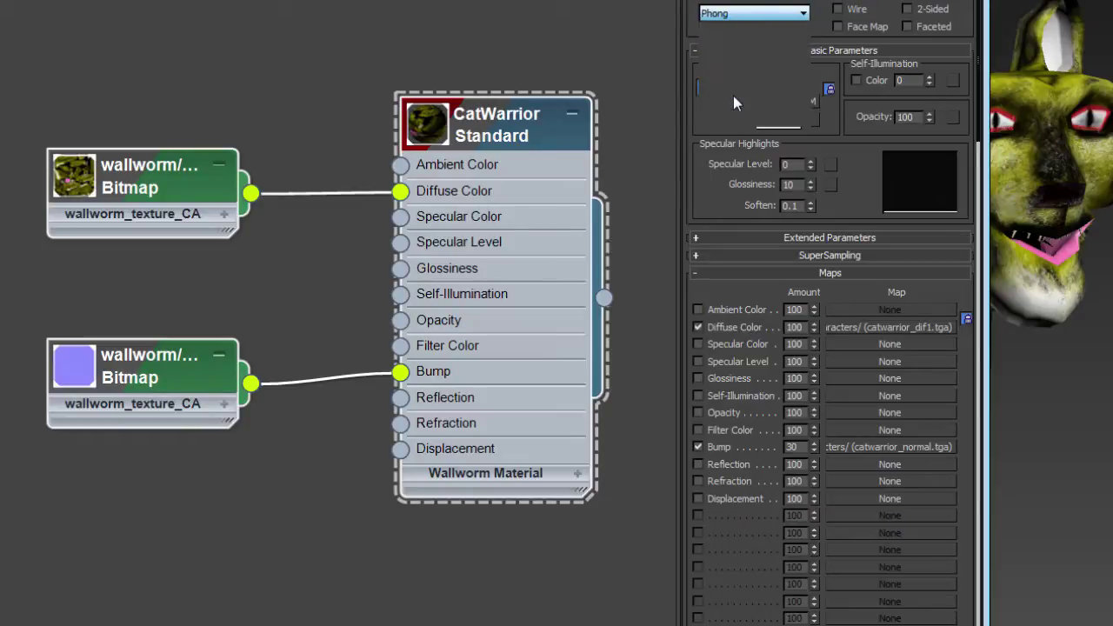
{"action": "left_click", "coordinate": [708, 275]}
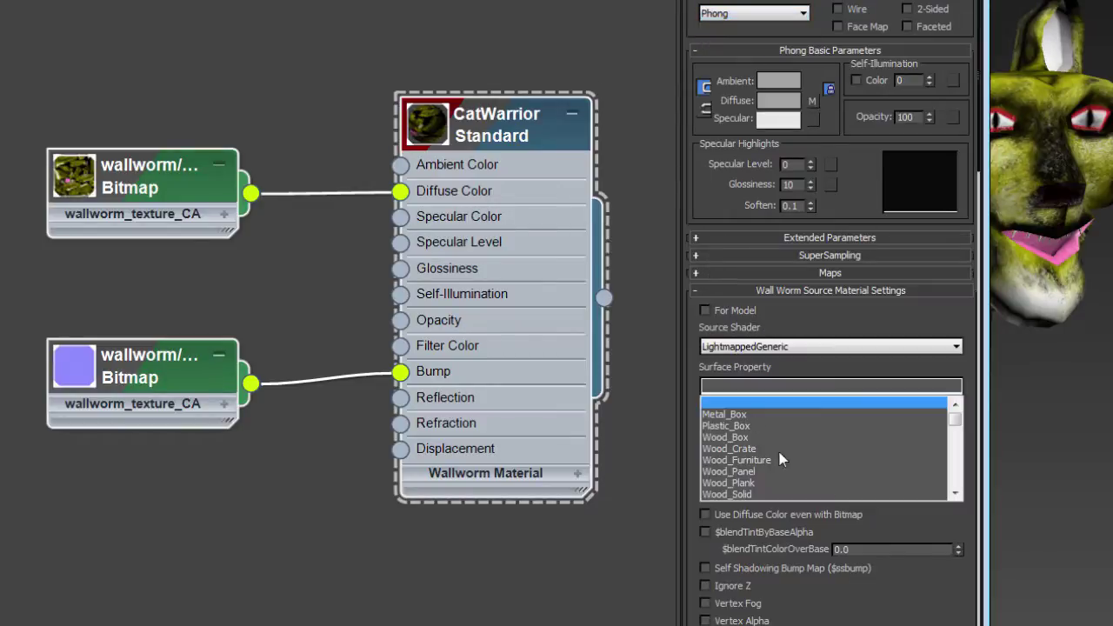
{"action": "left_click", "coordinate": [711, 309]}
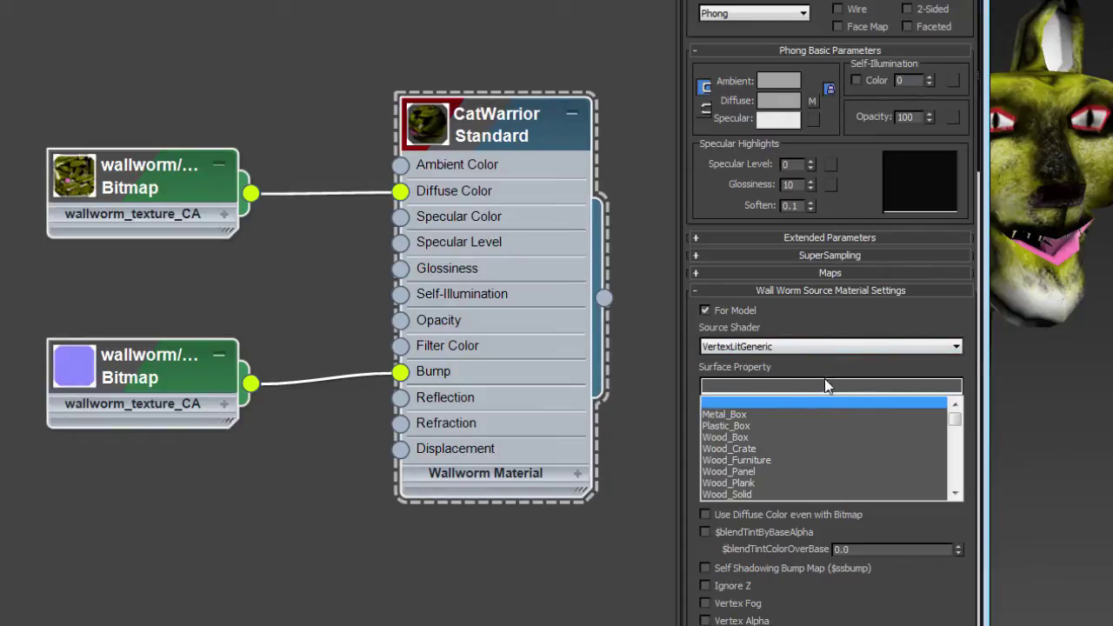
- Enable the Normal Map texture flag on the catwarrior_normal bitmap and add bumpmap as its texture parameter
{"action": "double_click", "coordinate": [114, 360]}
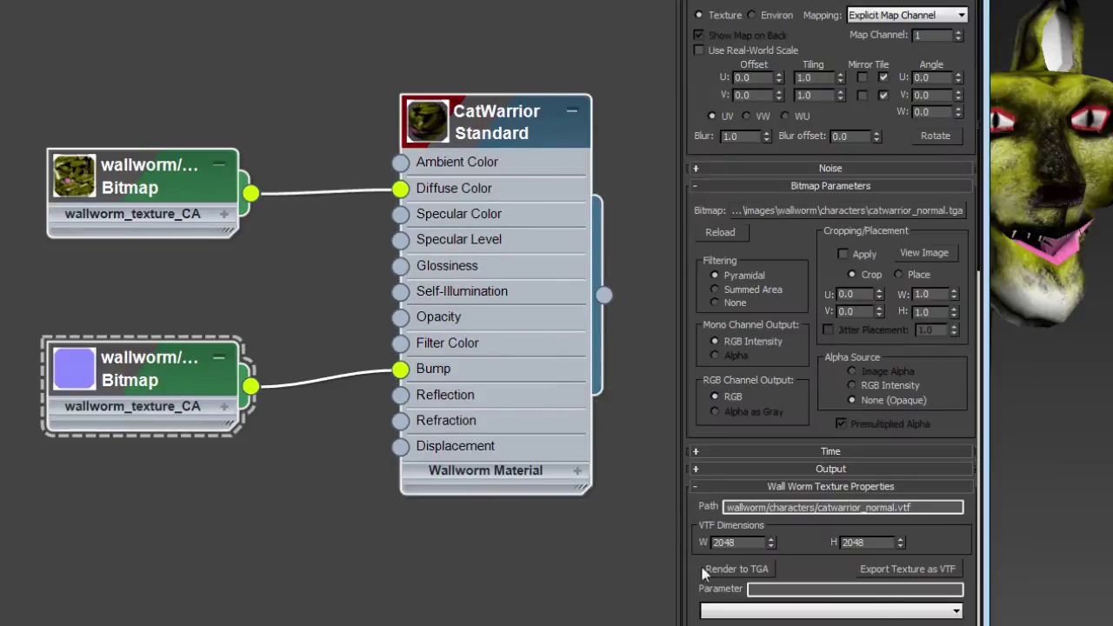
{"action": "left_click_drag", "start_coordinate": [695, 586], "coordinate": [787, 146]}
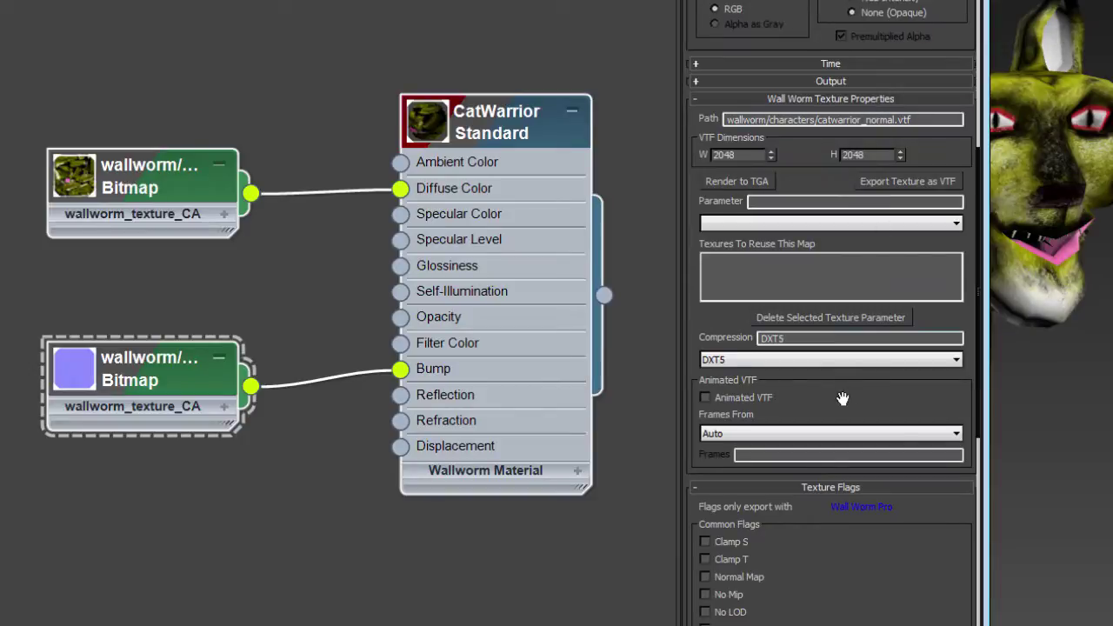
{"action": "left_click_drag", "start_coordinate": [844, 397], "coordinate": [848, 225]}
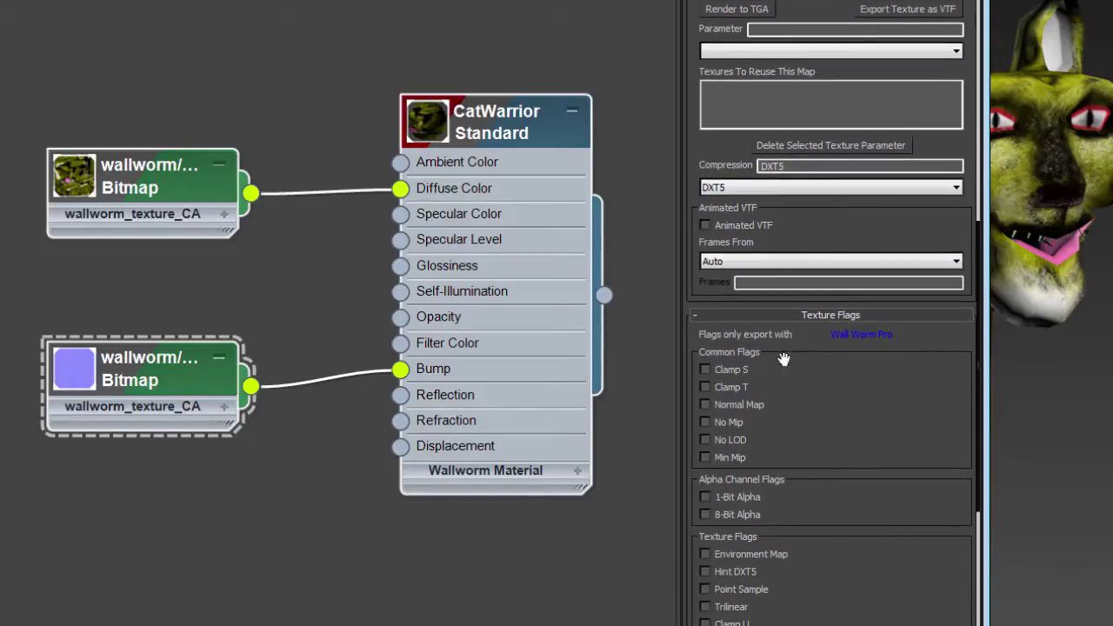
{"action": "left_click", "coordinate": [705, 405]}
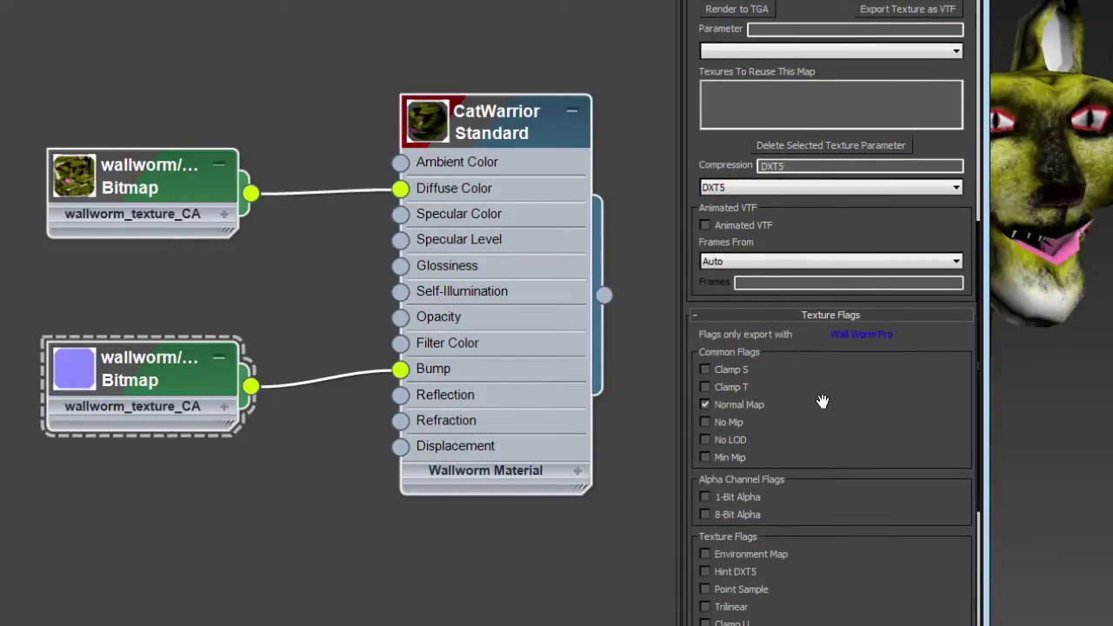
{"action": "left_click_drag", "start_coordinate": [824, 400], "coordinate": [848, 625]}
{"action": "left_click", "coordinate": [797, 320]}
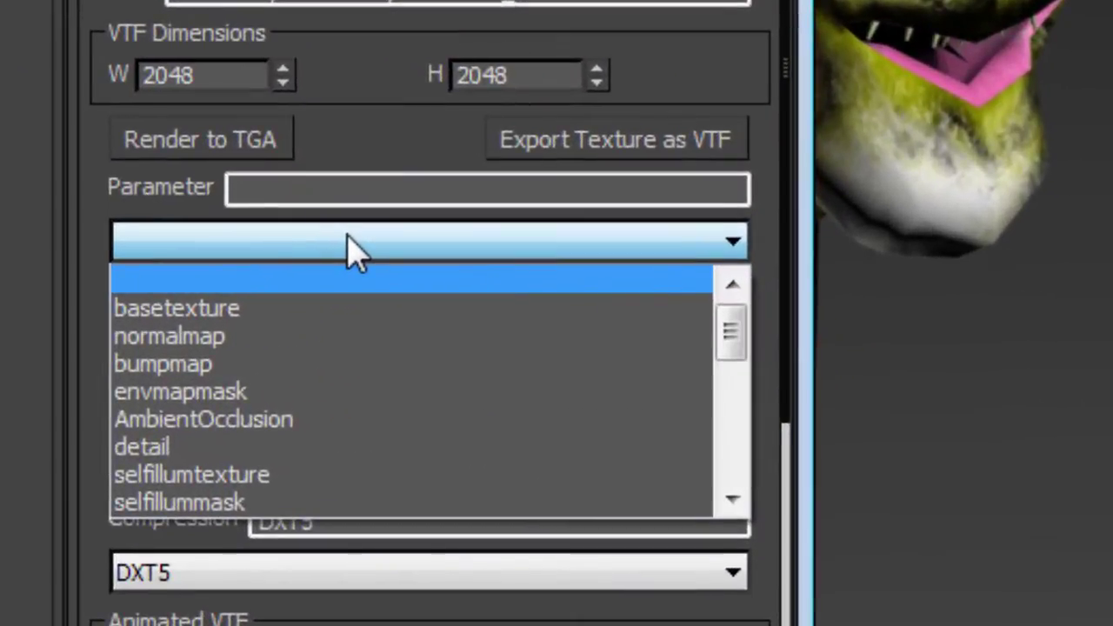
{"action": "left_click", "coordinate": [231, 365]}
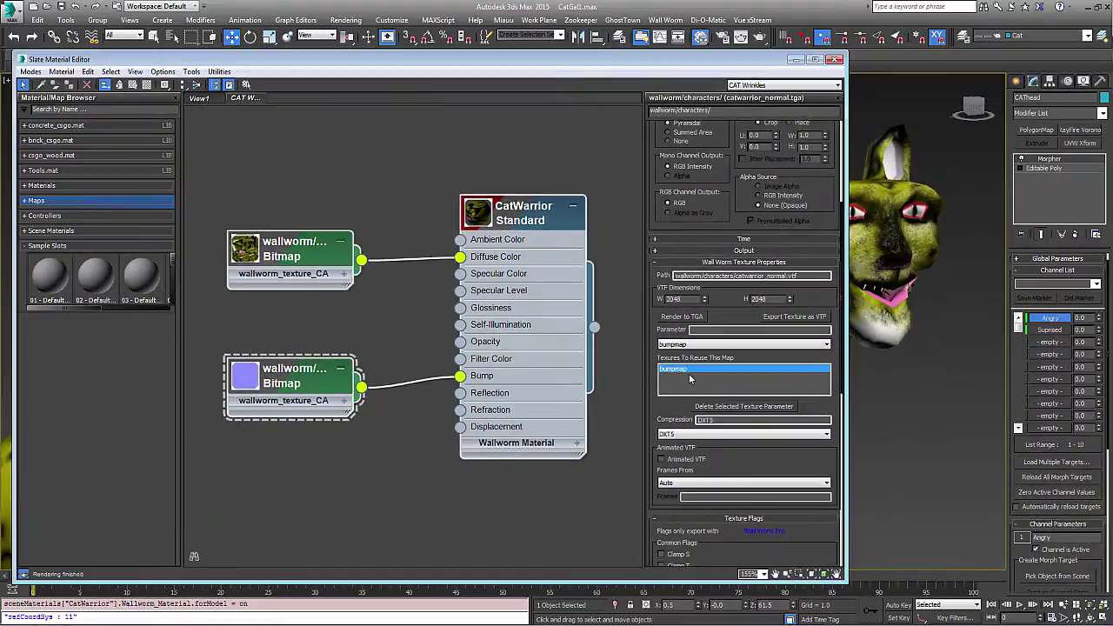
- Clone the CatWarrior material with its own diffuse bitmap and the shared normal map, and name the copy CompressMaterial
{"action": "scroll", "coordinate": [249, 345], "scroll_direction": "down", "scroll_amount": 4}
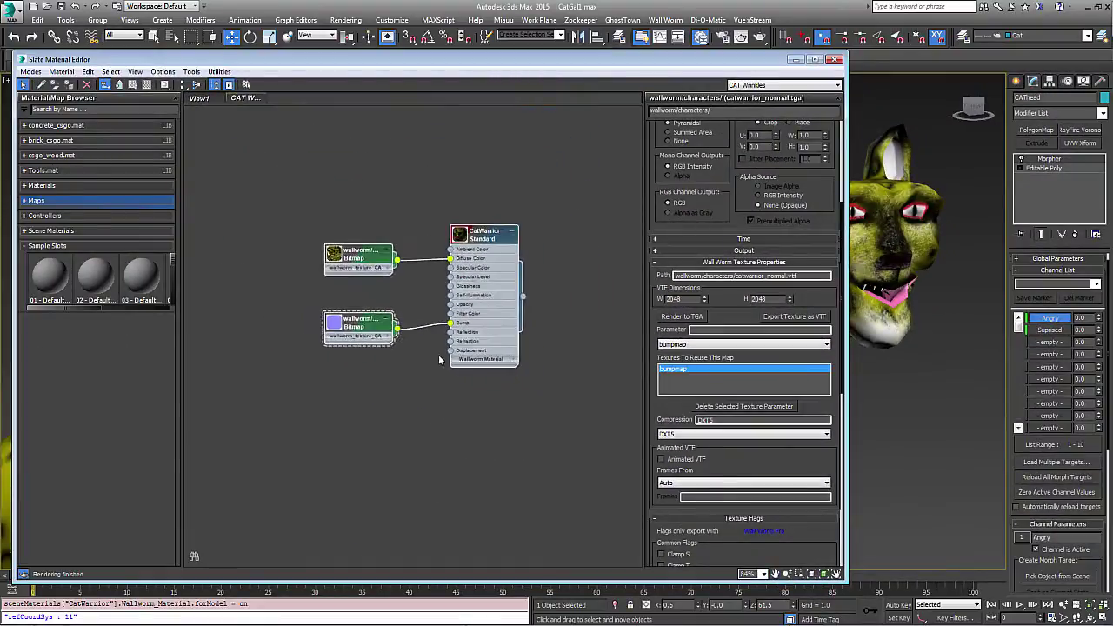
{"action": "scroll", "coordinate": [439, 358], "scroll_direction": "down", "scroll_amount": 3}
{"action": "left_click_drag", "start_coordinate": [299, 235], "coordinate": [551, 302]}
{"action": "left_click_drag", "start_coordinate": [467, 275], "coordinate": [454, 417], "text": "shift"}
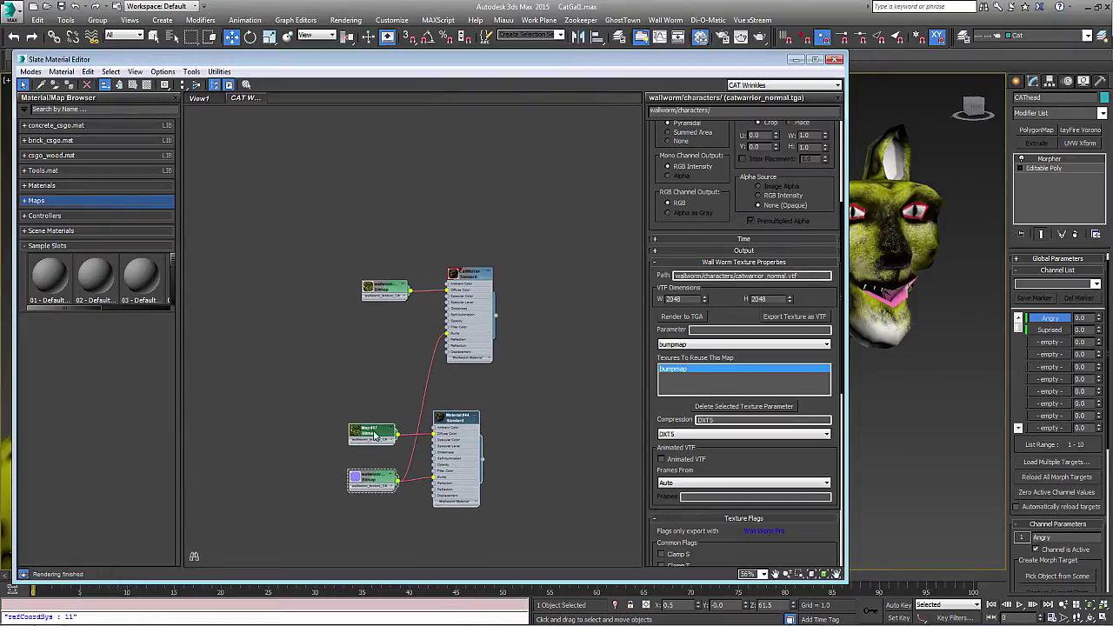
{"action": "mouse_move", "coordinate": [373, 435]}
{"action": "left_mouse_down"}
{"action": "mouse_move", "coordinate": [357, 395]}
{"action": "mouse_move", "coordinate": [366, 409]}
{"action": "left_mouse_up"}
{"action": "left_click", "coordinate": [536, 415]}
{"action": "double_click", "coordinate": [449, 393]}
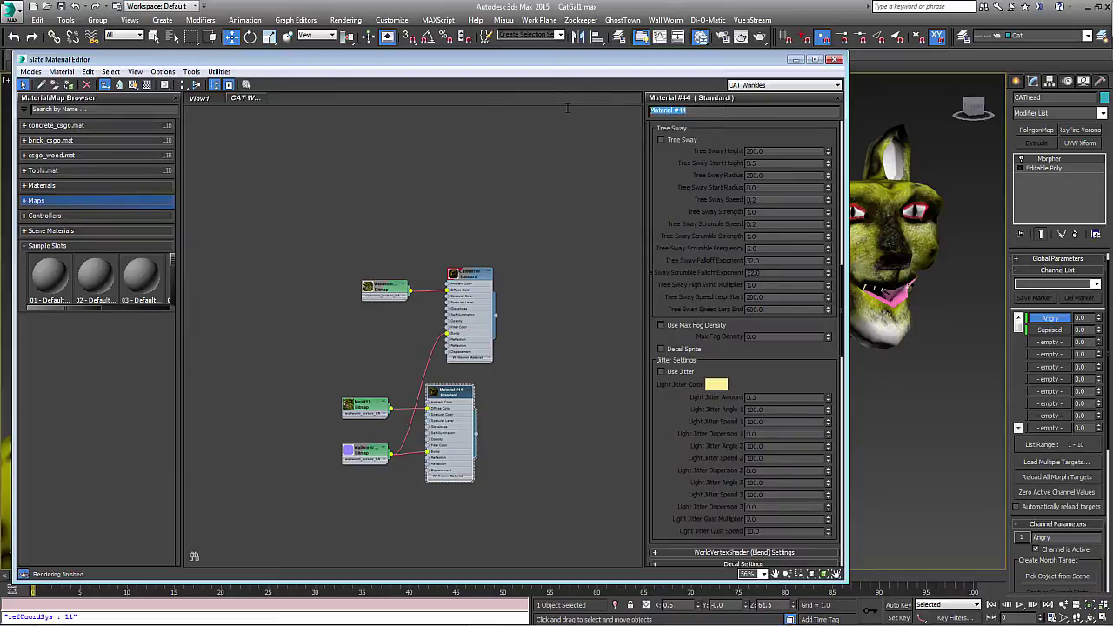
{"action": "type", "text": "Compress"}
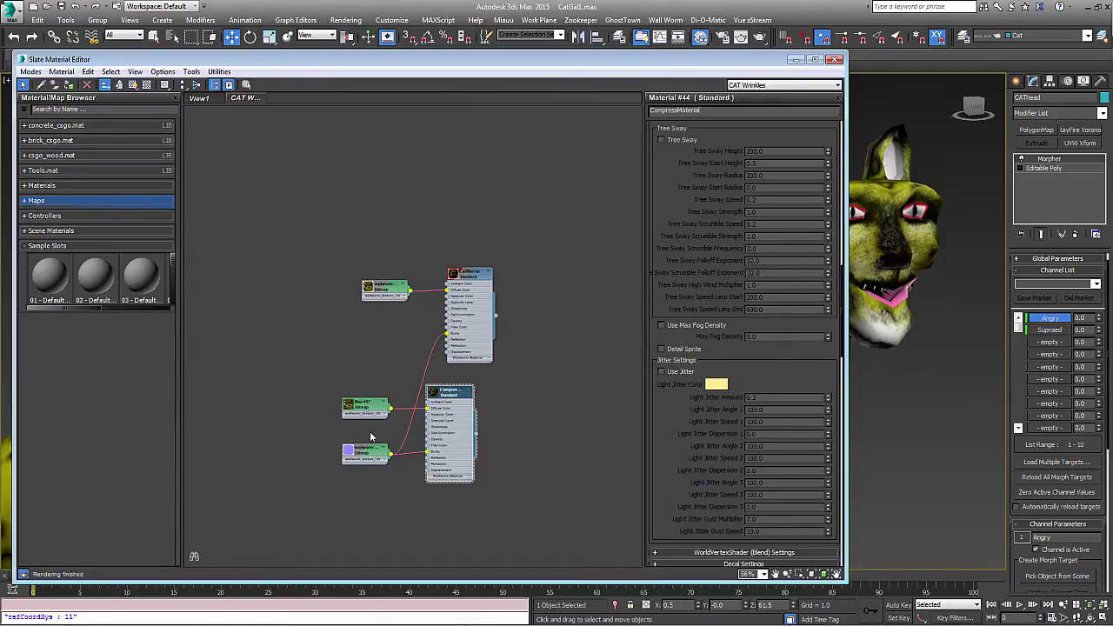
- Clone CompressMaterial with a new diffuse bitmap, name the copy StretchMaterial, and spread the nodes out in the graph
{"action": "left_click_drag", "start_coordinate": [368, 447], "coordinate": [343, 304]}
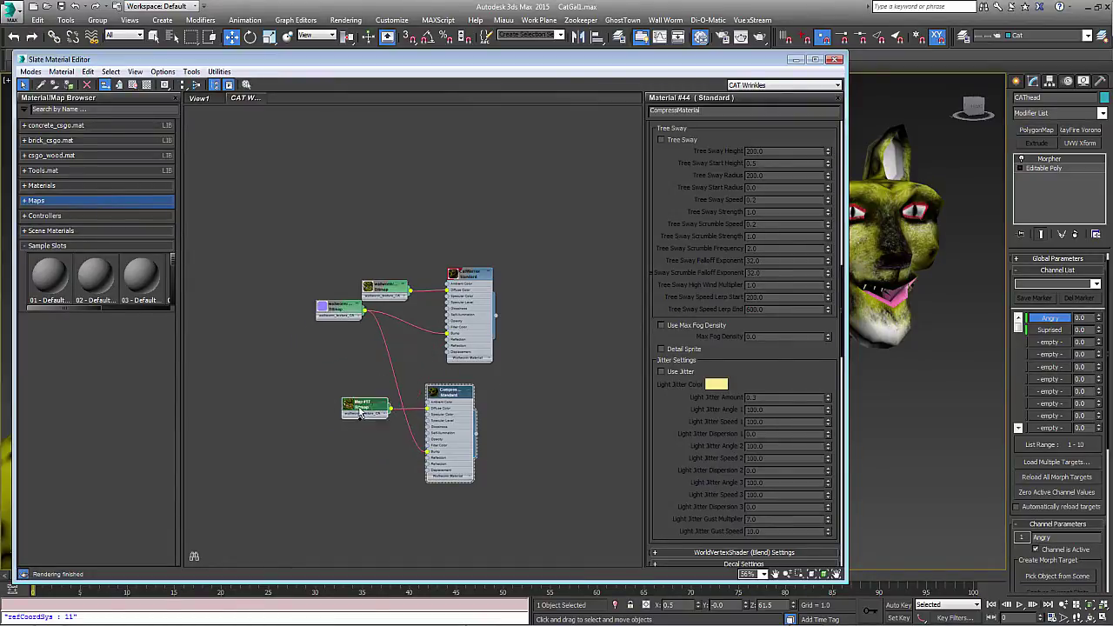
{"action": "mouse_move", "coordinate": [453, 388]}
{"action": "left_mouse_down", "text": "shift"}
{"action": "mouse_move", "coordinate": [470, 433]}
{"action": "mouse_move", "coordinate": [420, 480]}
{"action": "left_mouse_up", "text": "shift"}
{"action": "middle_click_drag", "start_coordinate": [421, 480], "coordinate": [435, 337]}
{"action": "left_click_drag", "start_coordinate": [322, 259], "coordinate": [335, 197]}
{"action": "left_click_drag", "start_coordinate": [377, 264], "coordinate": [320, 267]}
{"action": "double_click", "coordinate": [432, 342]}
{"action": "left_click_drag", "start_coordinate": [714, 112], "coordinate": [536, 108]}
{"action": "type", "text": "StretchMaterial"}
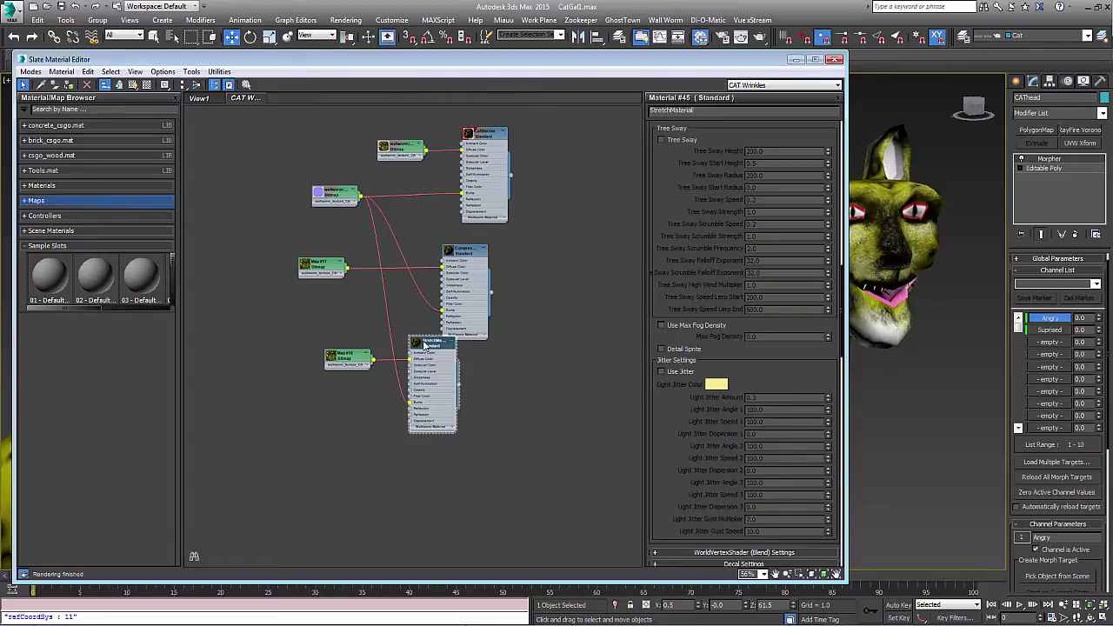
{"action": "left_click_drag", "start_coordinate": [424, 345], "coordinate": [444, 358]}
{"action": "left_click_drag", "start_coordinate": [323, 270], "coordinate": [363, 266]}
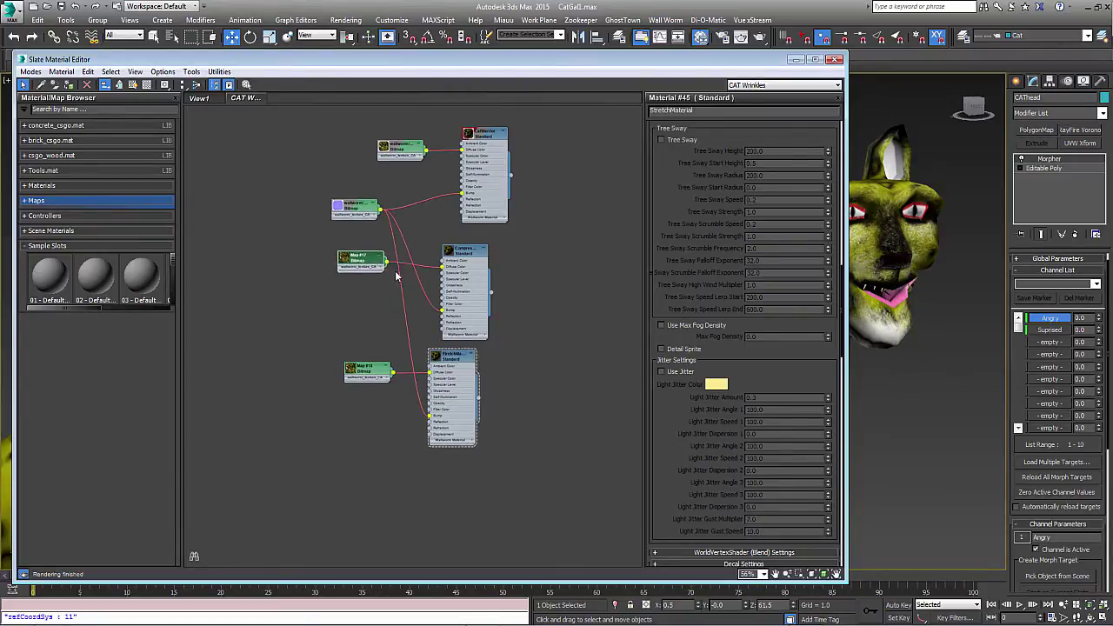
- Assign CompressMaterial to the Angry head and StretchMaterial to the Suprised head
{"action": "scroll", "coordinate": [407, 283], "scroll_direction": "up", "scroll_amount": 3}
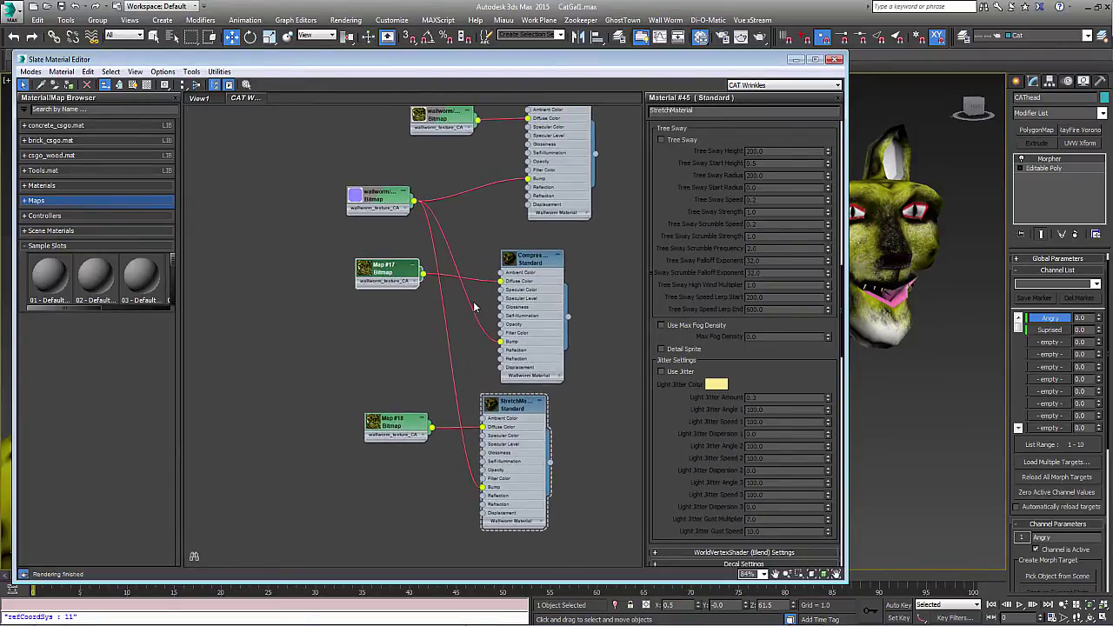
{"action": "left_click_drag", "start_coordinate": [544, 59], "coordinate": [217, 61]}
{"action": "left_click_drag", "start_coordinate": [214, 254], "coordinate": [204, 254]}
{"action": "left_click_drag", "start_coordinate": [243, 323], "coordinate": [594, 226]}
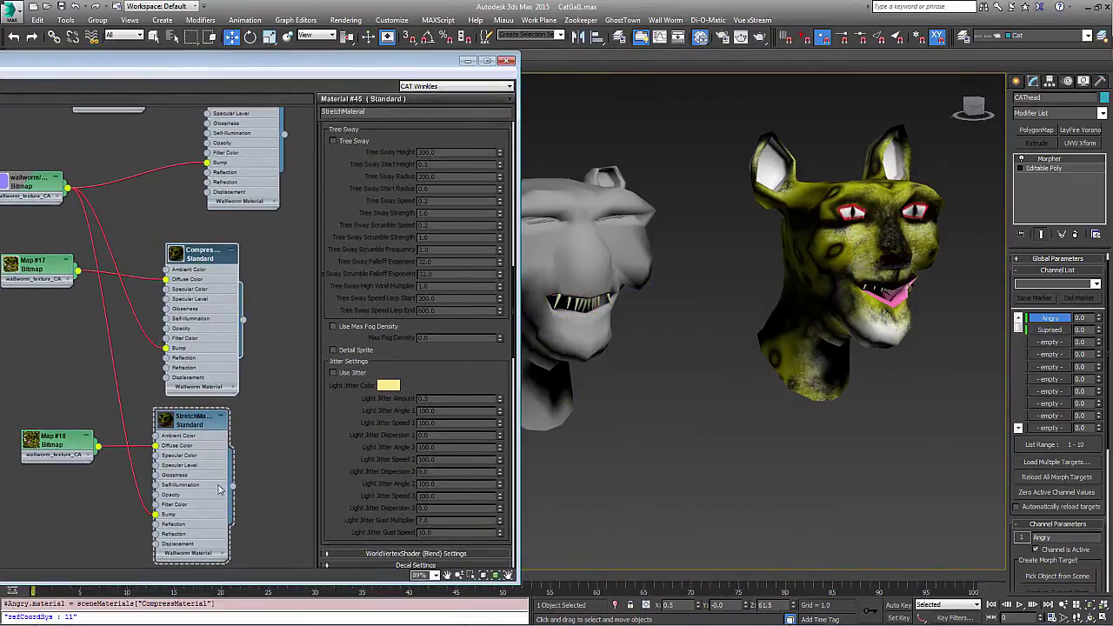
{"action": "left_click_drag", "start_coordinate": [296, 480], "coordinate": [858, 259]}
- Show CompressMaterial and StretchMaterial as shaded textures in the viewport on their heads
{"action": "middle_click_drag", "start_coordinate": [30, 270], "coordinate": [94, 293]}
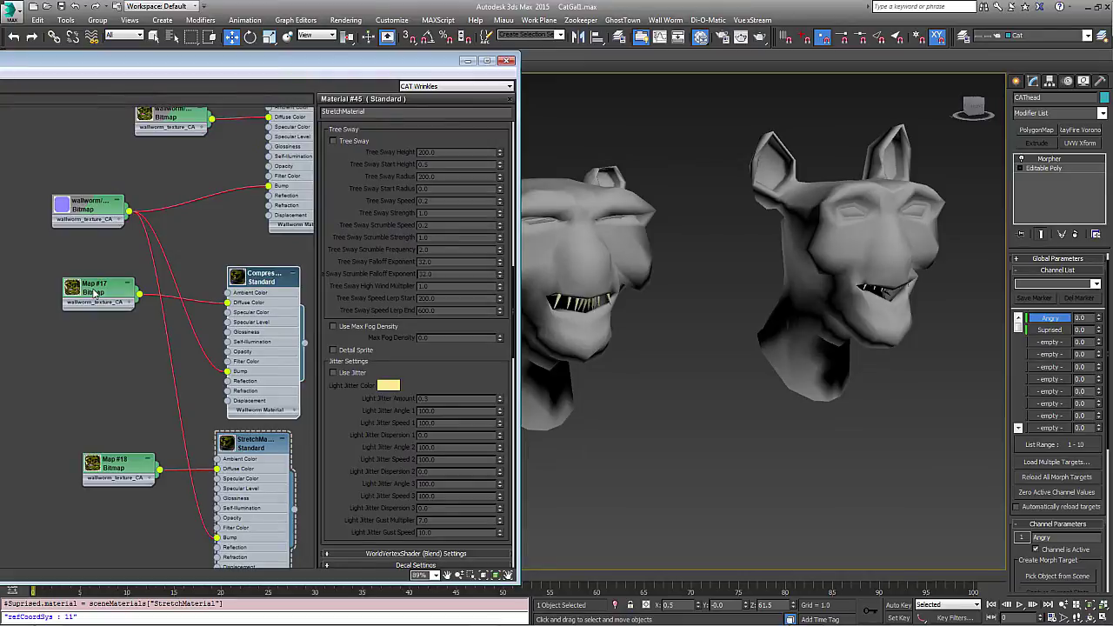
{"action": "double_click", "coordinate": [269, 286]}
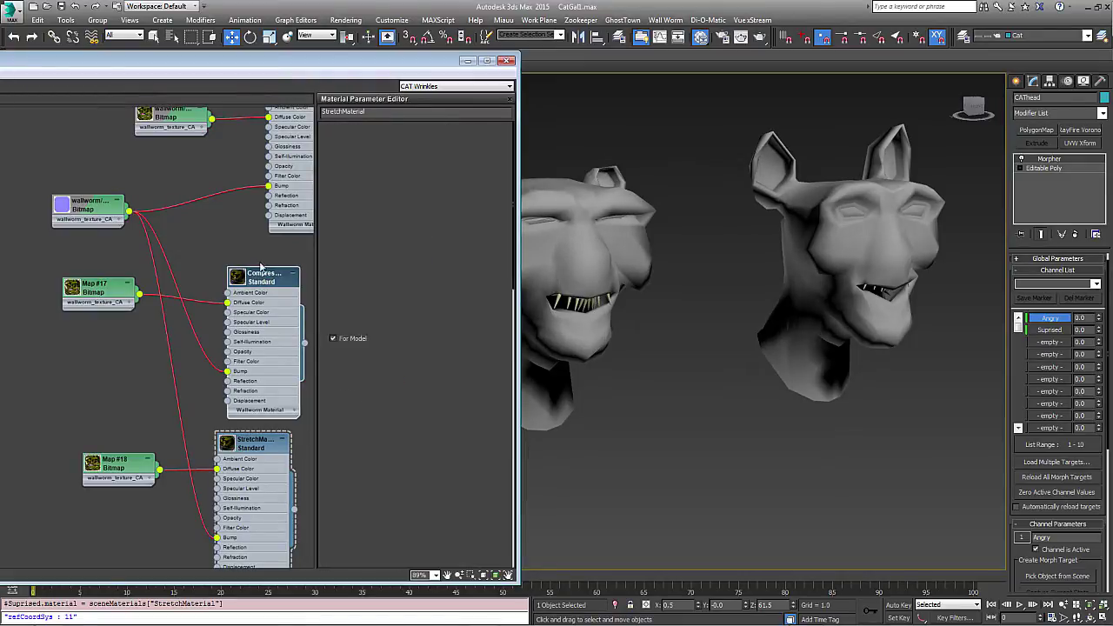
{"action": "left_click_drag", "start_coordinate": [283, 62], "coordinate": [613, 133]}
{"action": "left_click_drag", "start_coordinate": [355, 133], "coordinate": [81, 40]}
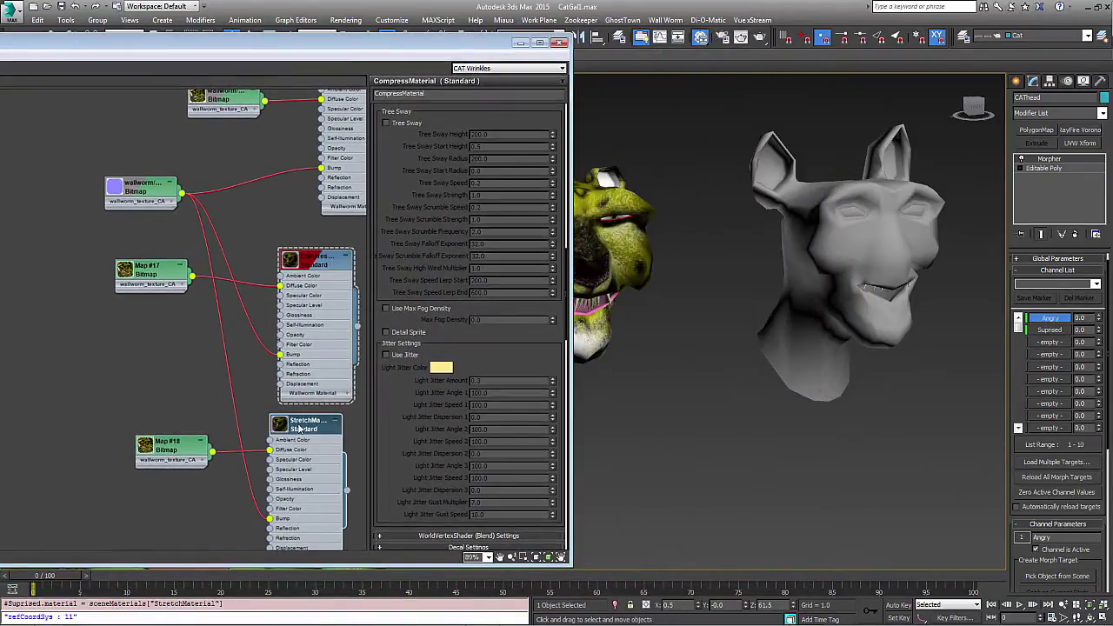
{"action": "left_click_drag", "start_coordinate": [297, 45], "coordinate": [558, 87]}
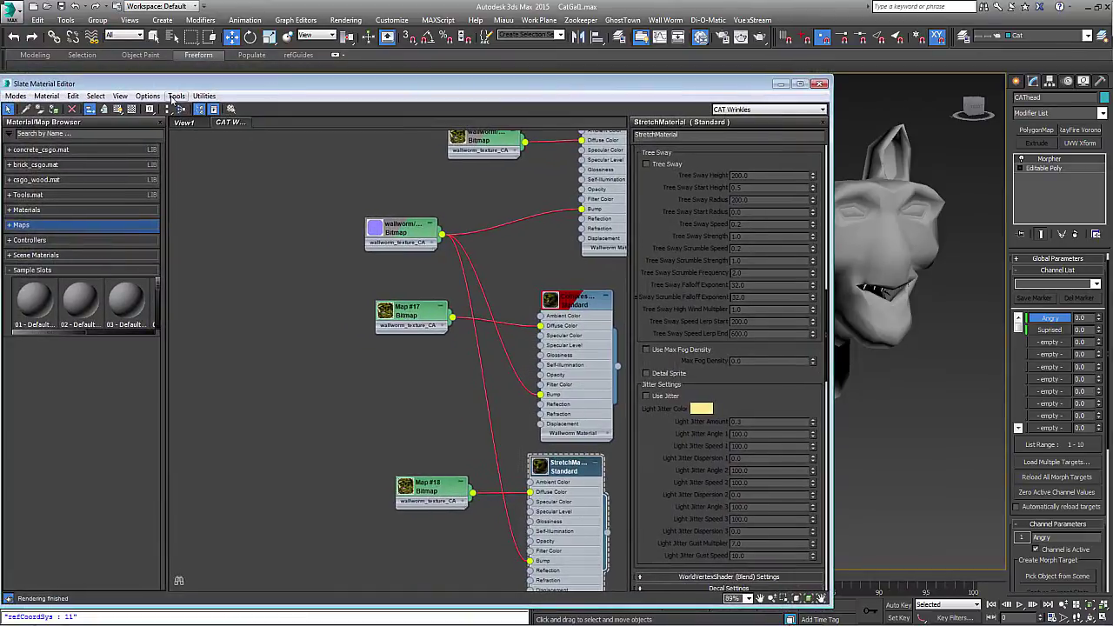
{"action": "left_click", "coordinate": [119, 111]}
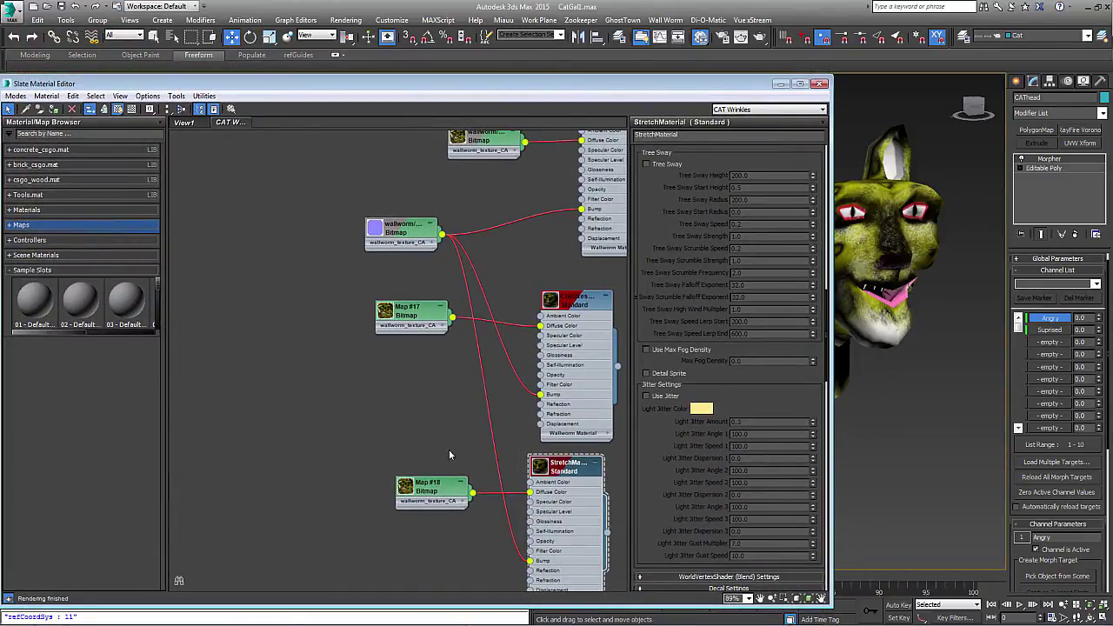
- Open Render Map for CompressMaterial's diffuse bitmap and set its output file to catwarrior_compress in the characters folder
{"action": "scroll", "coordinate": [388, 318], "scroll_direction": "up", "scroll_amount": 4}
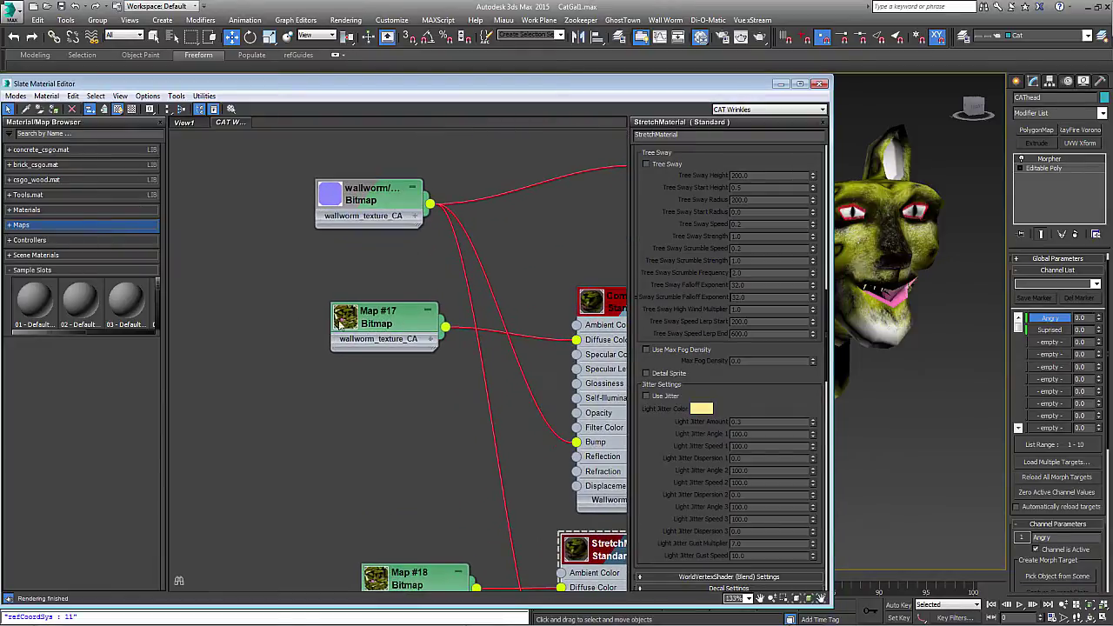
{"action": "right_click", "coordinate": [360, 323]}
{"action": "left_click", "coordinate": [387, 411]}
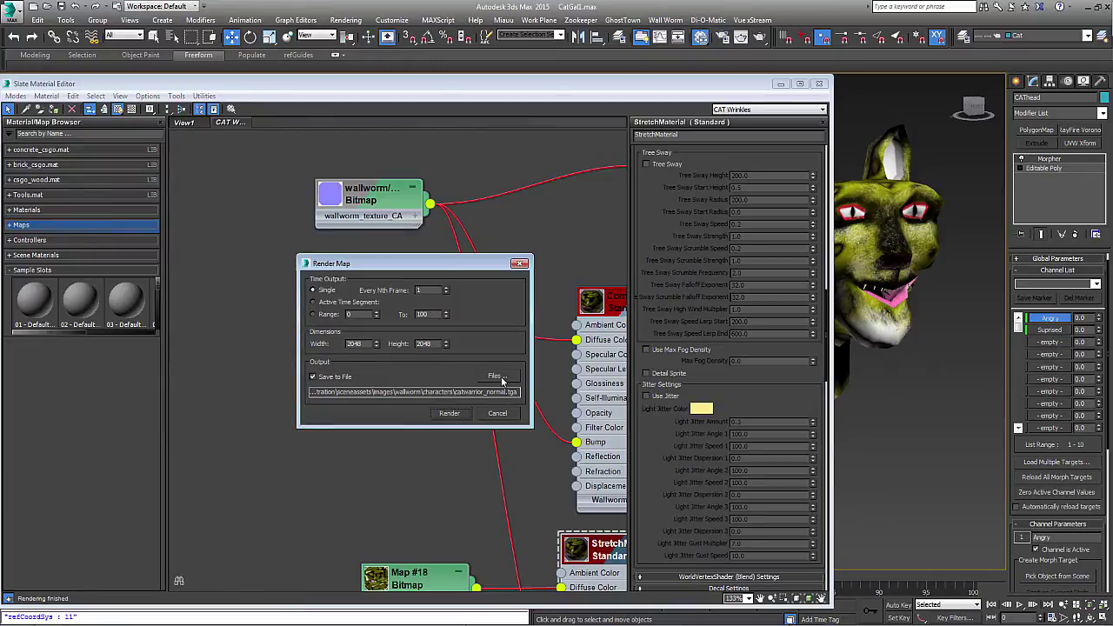
{"action": "left_click_drag", "start_coordinate": [448, 265], "coordinate": [588, 172]}
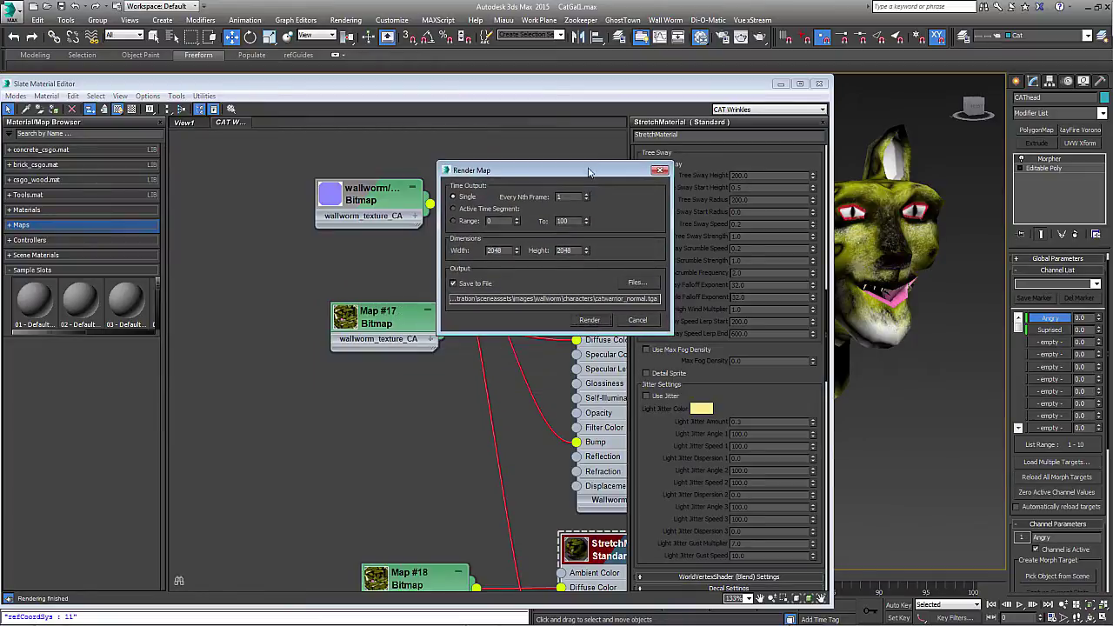
{"action": "left_click", "coordinate": [635, 283]}
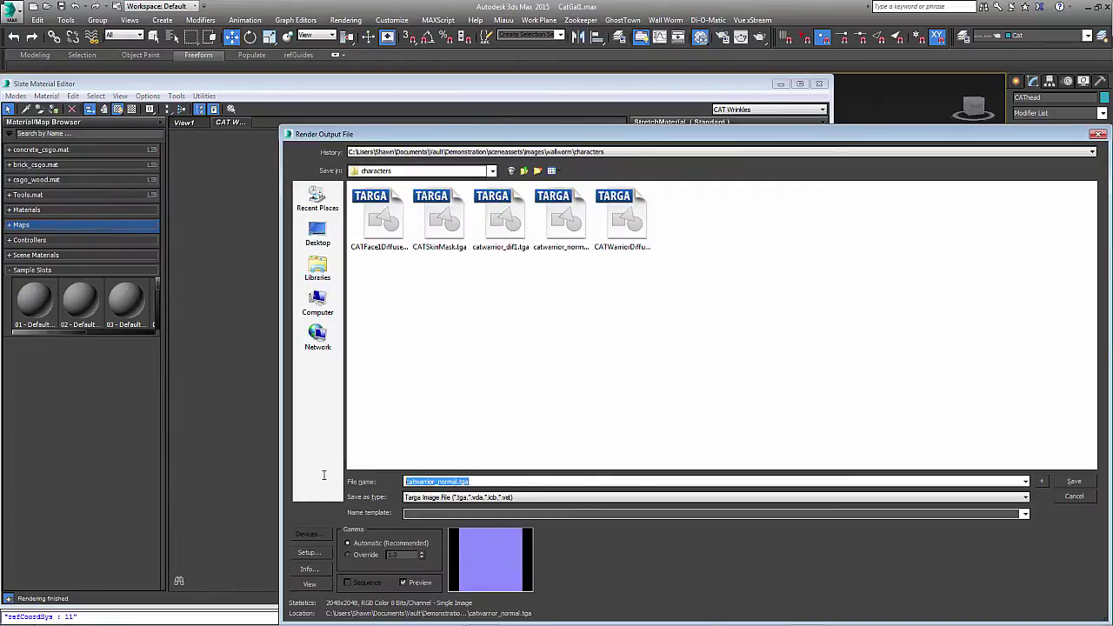
{"action": "left_click_drag", "start_coordinate": [496, 482], "coordinate": [435, 481]}
{"action": "type", "text": "d"}
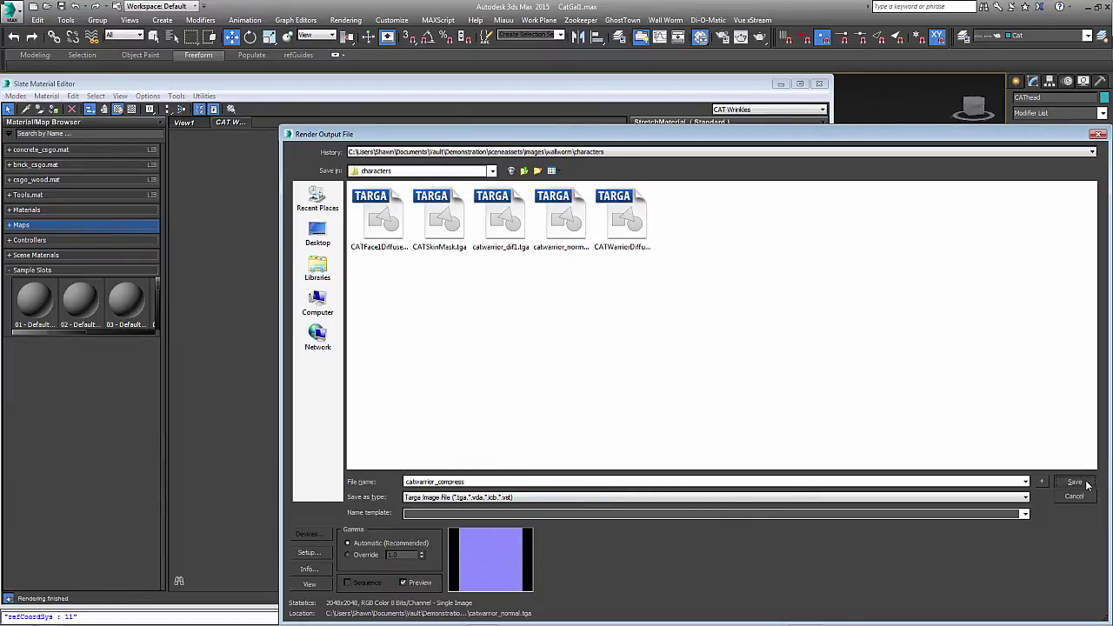
{"action": "left_click", "coordinate": [1082, 483]}
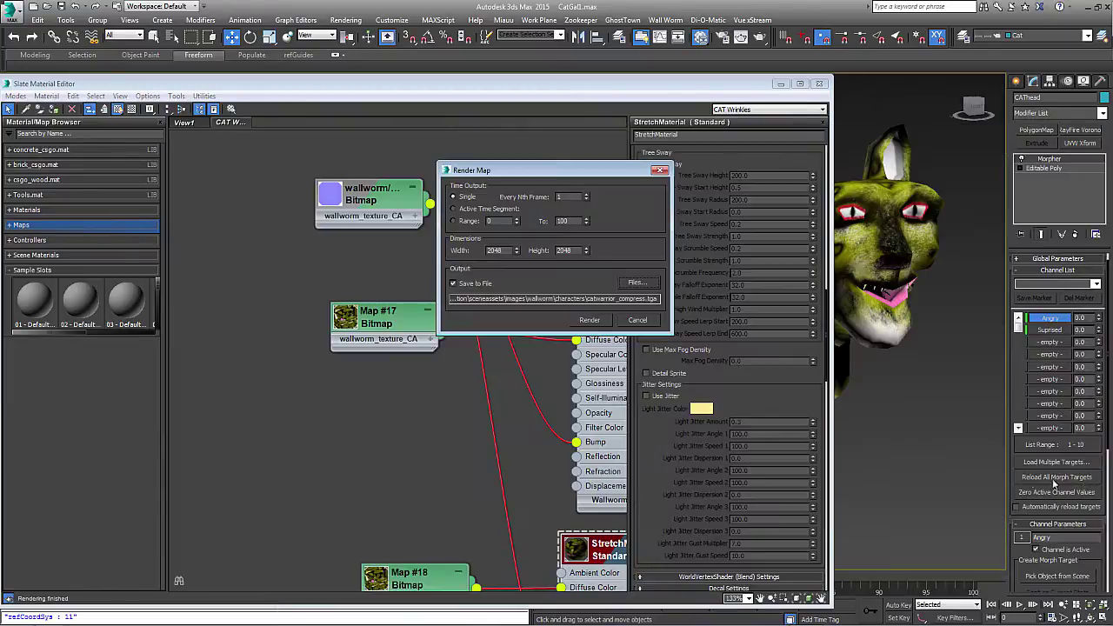
- Render CompressMaterial's diffuse map, and render StretchMaterial's diffuse bitmap to catwarrior_stretch.tga in the characters folder
{"action": "left_click", "coordinate": [590, 320]}
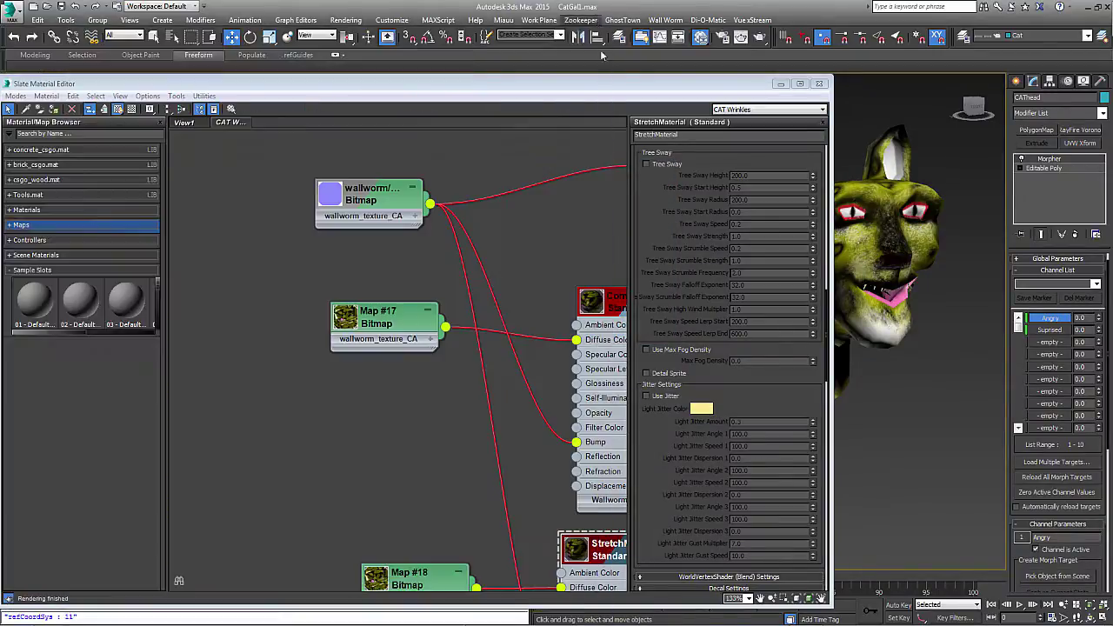
{"action": "middle_click_drag", "start_coordinate": [472, 472], "coordinate": [459, 239]}
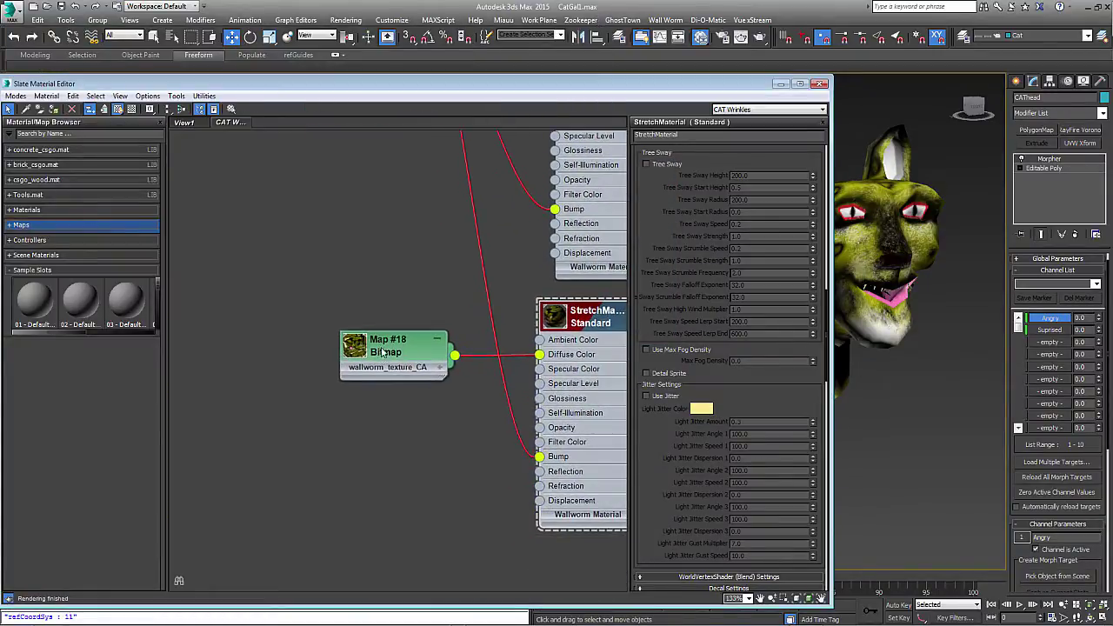
{"action": "right_click", "coordinate": [382, 350]}
{"action": "left_click", "coordinate": [415, 434]}
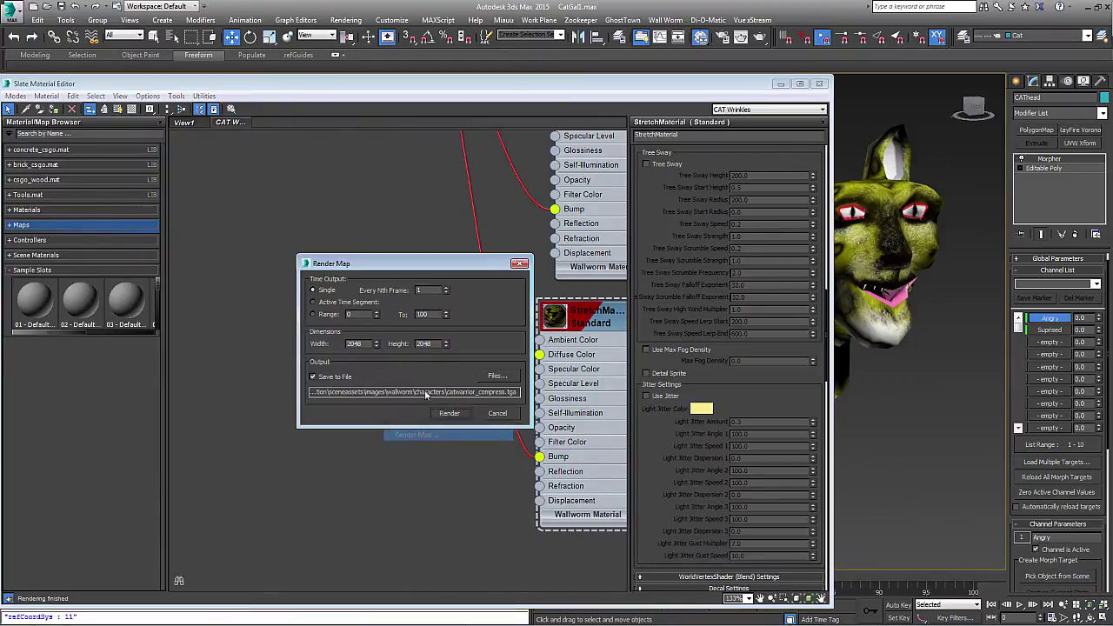
{"action": "left_click", "coordinate": [504, 375]}
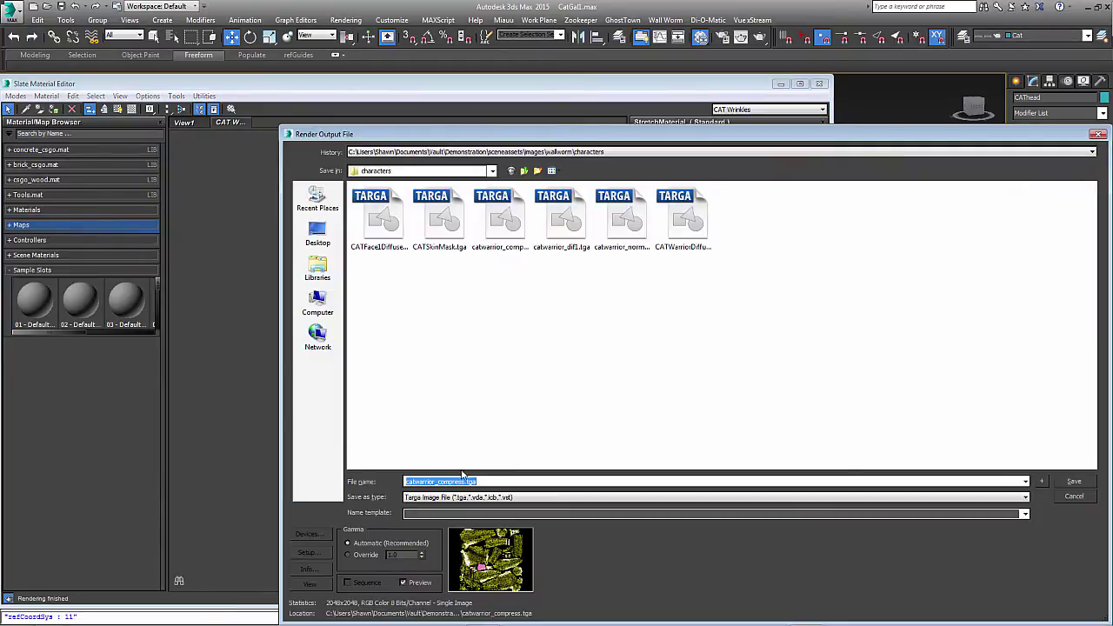
{"action": "left_click", "coordinate": [443, 481]}
{"action": "left_click_drag", "start_coordinate": [437, 481], "coordinate": [467, 481]}
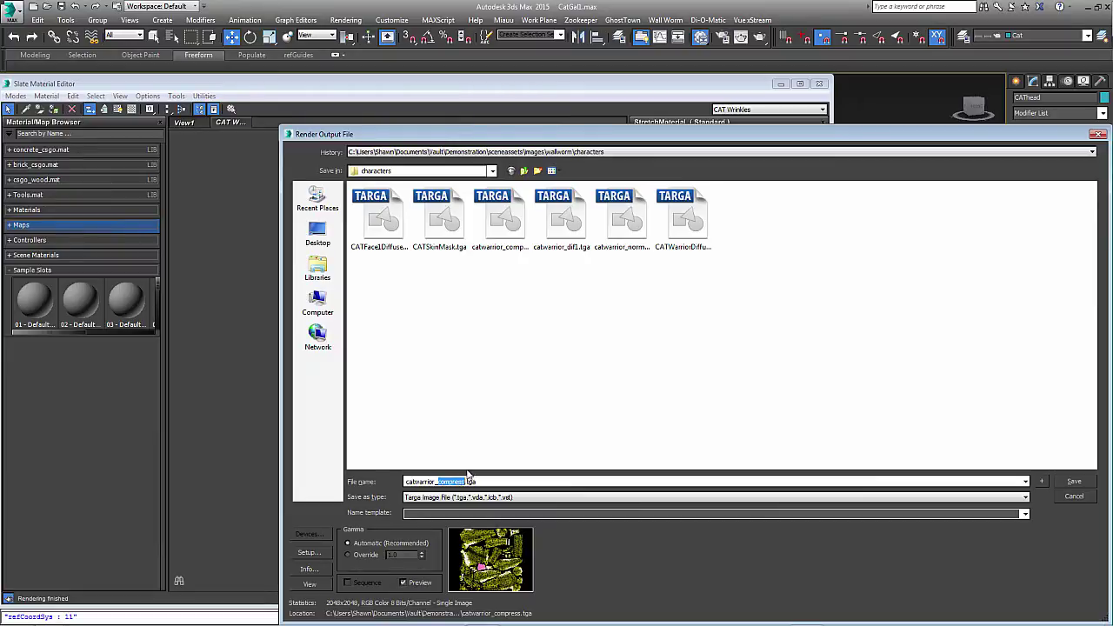
{"action": "type", "text": "stretch"}
{"action": "left_click", "coordinate": [1073, 482]}
{"action": "left_click", "coordinate": [451, 414]}
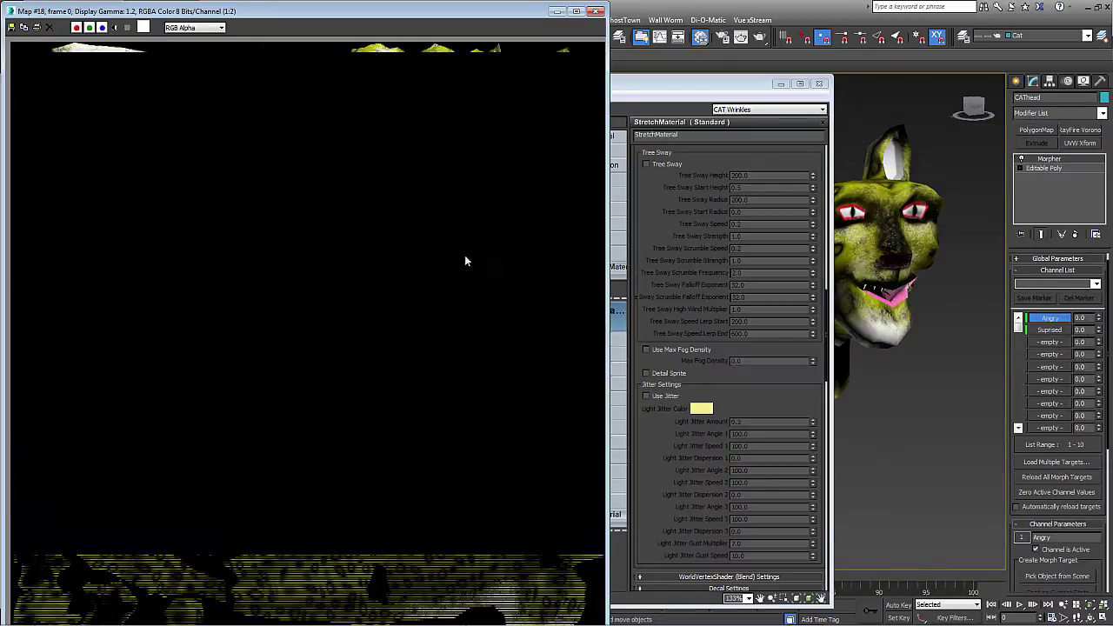
{"action": "left_click", "coordinate": [595, 10]}
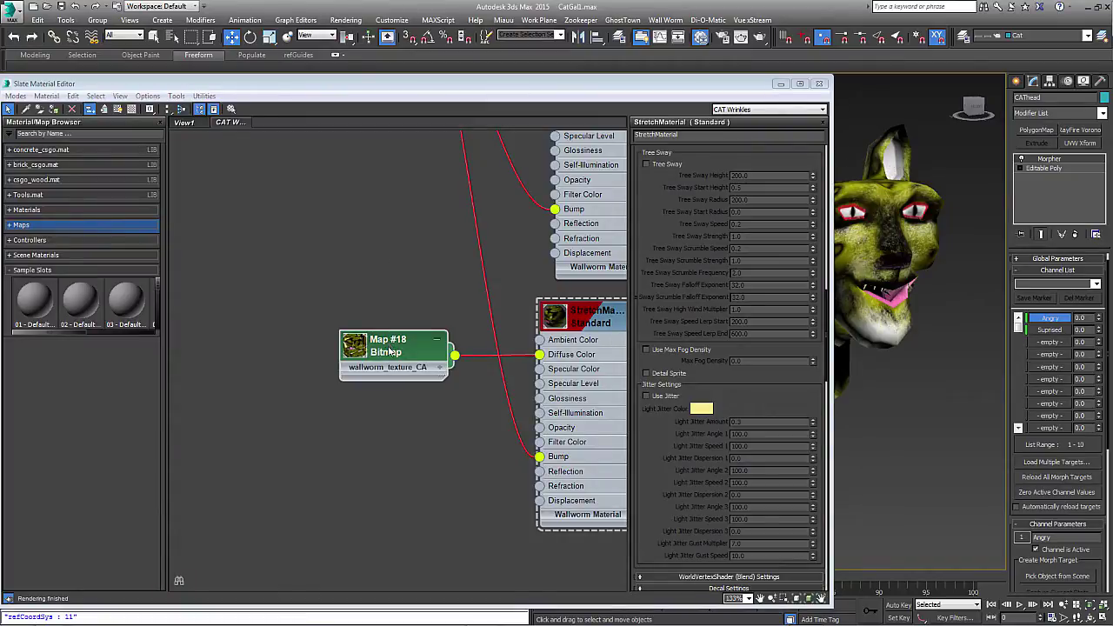
- Rename StretchMaterial's diffuse bitmap node as catwarrior_stretch
{"action": "double_click", "coordinate": [383, 349]}
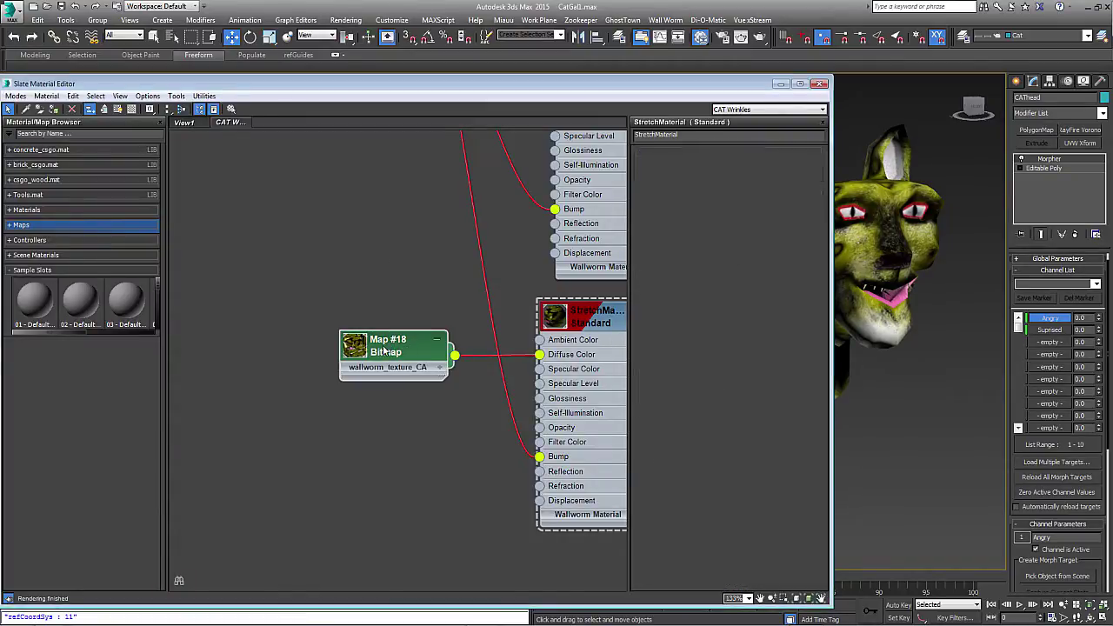
{"action": "left_click", "coordinate": [669, 135]}
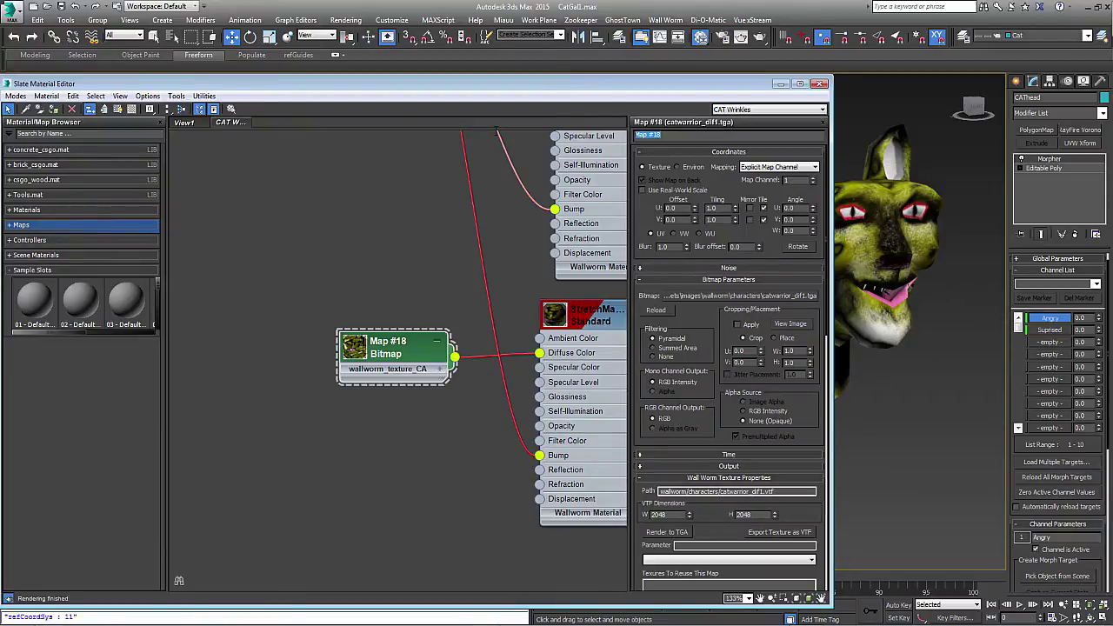
{"action": "type", "text": "catwarrior_"}
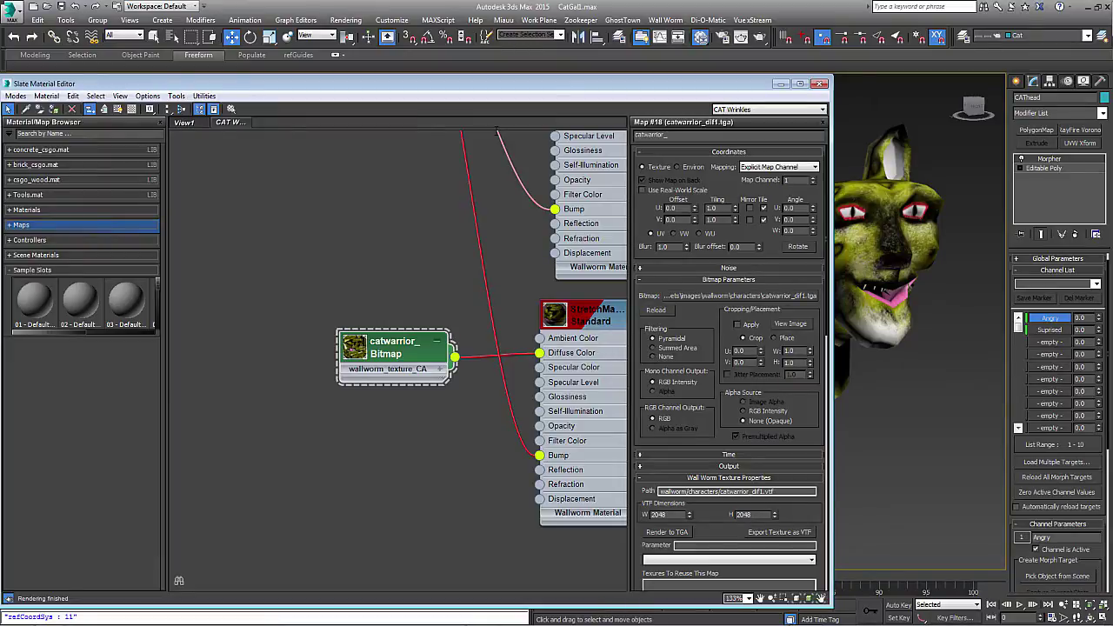
{"action": "type", "text": "stretch"}
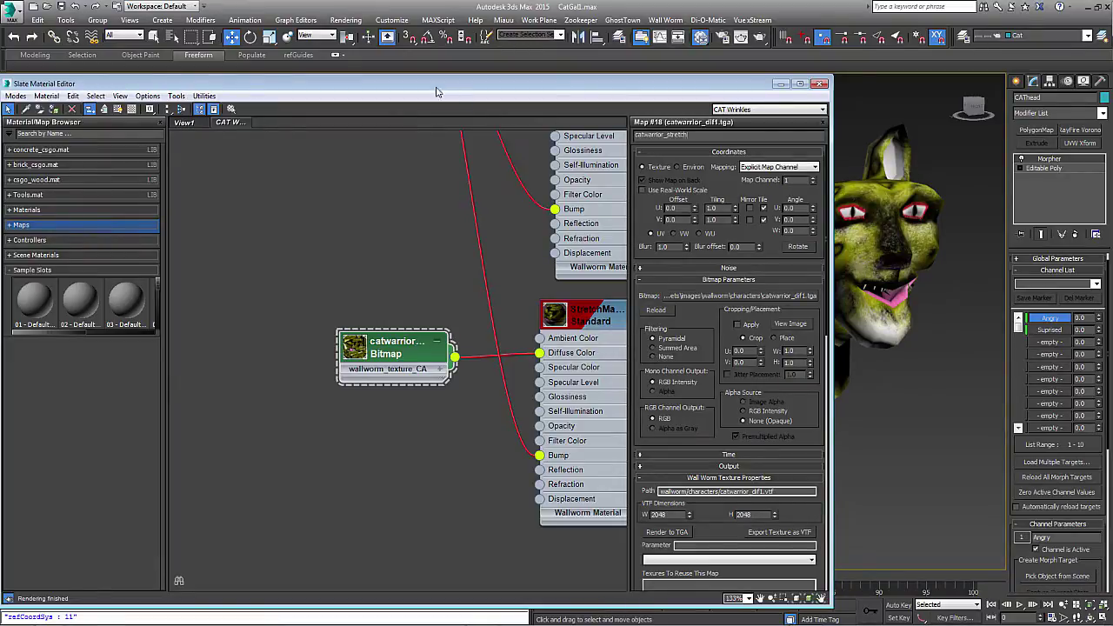
- Rename CompressMaterial's diffuse bitmap node as catwarrrior_compress
{"action": "middle_click_drag", "start_coordinate": [398, 314], "coordinate": [398, 528]}
{"action": "double_click", "coordinate": [359, 305]}
{"action": "double_click", "coordinate": [358, 306]}
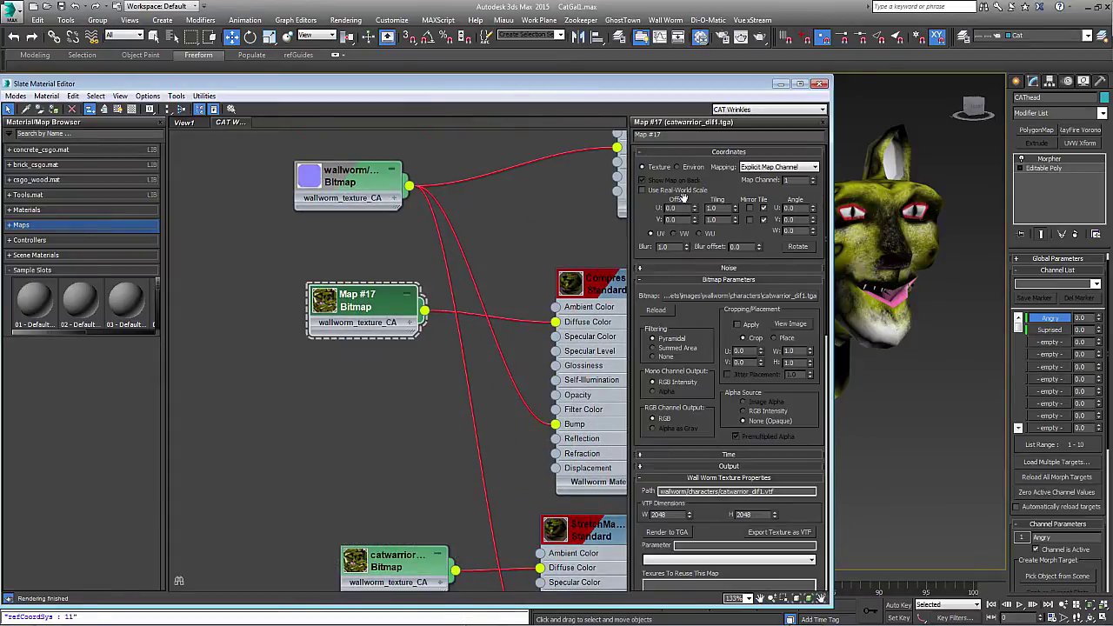
{"action": "type", "text": "catwarrior_compress"}
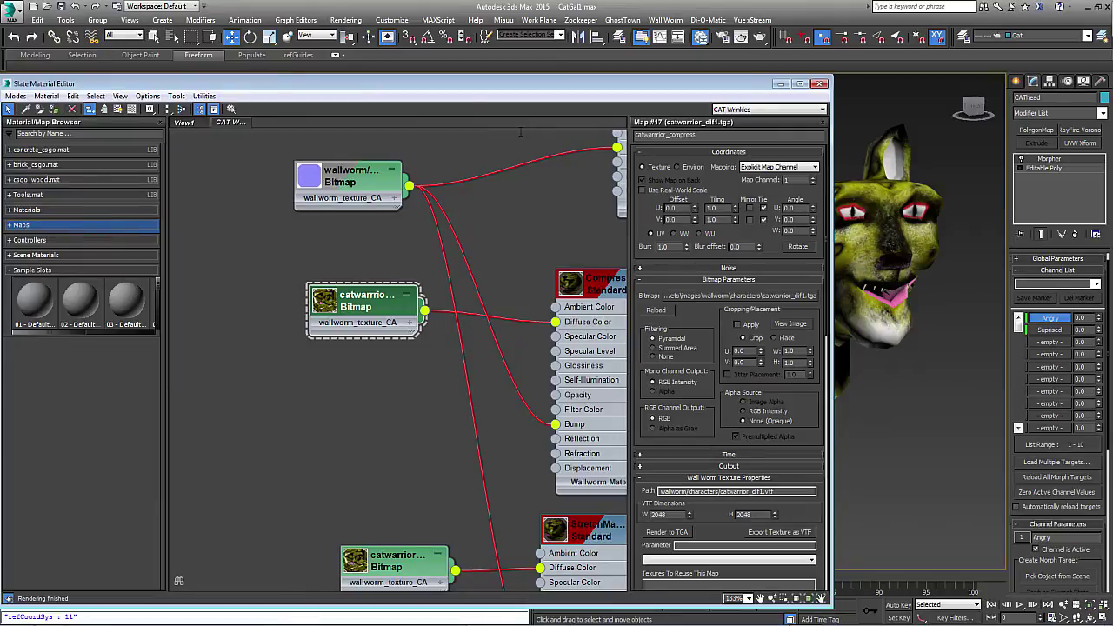
- Replace the image file of CompressMaterial's diffuse bitmap with catwarrior_compress.tga
{"action": "middle_click_drag", "start_coordinate": [458, 370], "coordinate": [390, 282]}
{"action": "left_click_drag", "start_coordinate": [303, 224], "coordinate": [320, 225]}
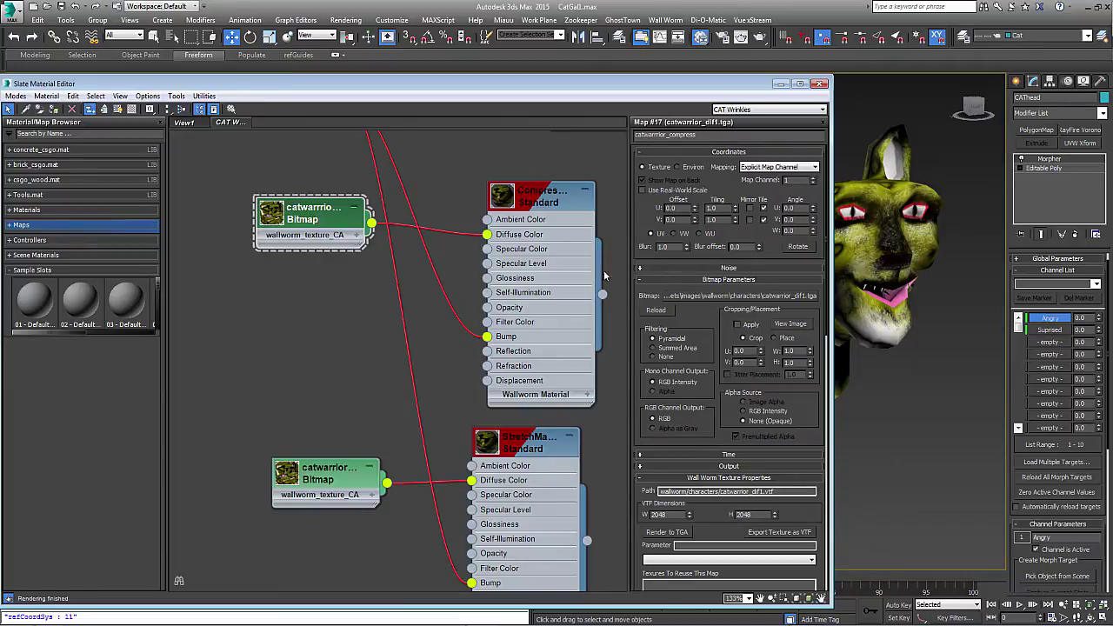
{"action": "left_click", "coordinate": [685, 296]}
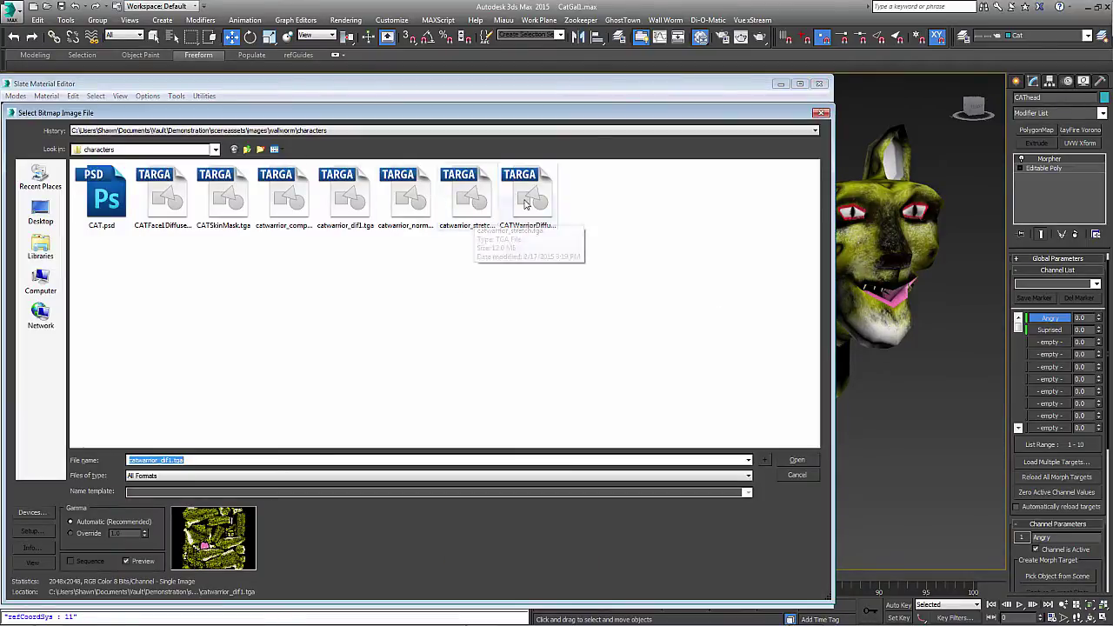
{"action": "left_click", "coordinate": [525, 200]}
{"action": "left_click", "coordinate": [467, 200]}
{"action": "double_click", "coordinate": [283, 195]}
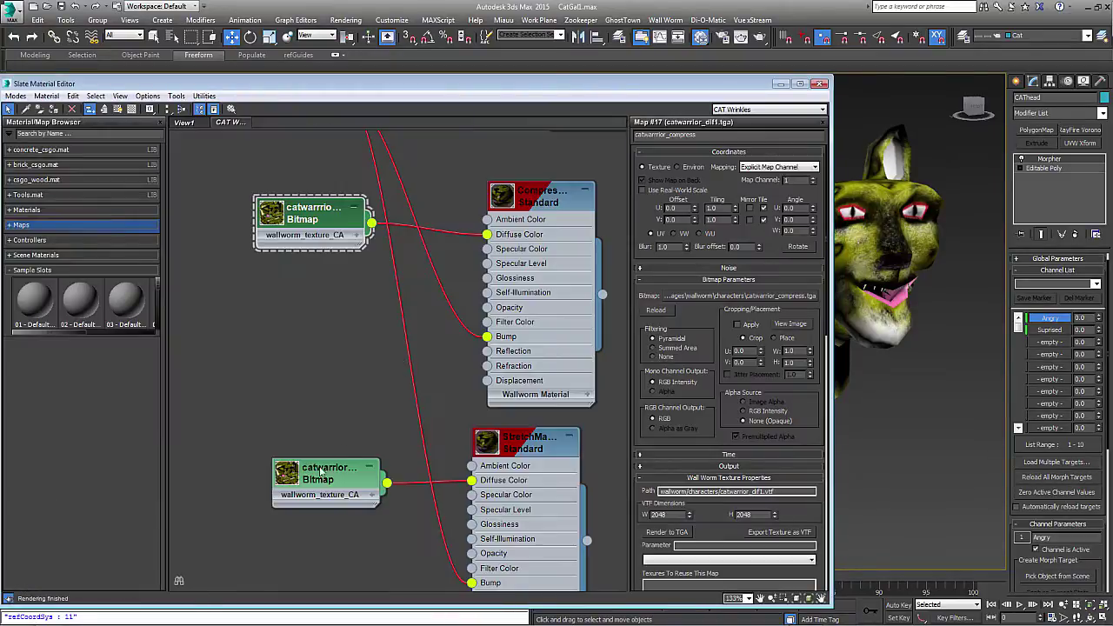
- Replace the image file of StretchMaterial's diffuse bitmap with catwarrior_stretch.tga, and move the Slate Material Editor off the viewport's heads
{"action": "double_click", "coordinate": [320, 472]}
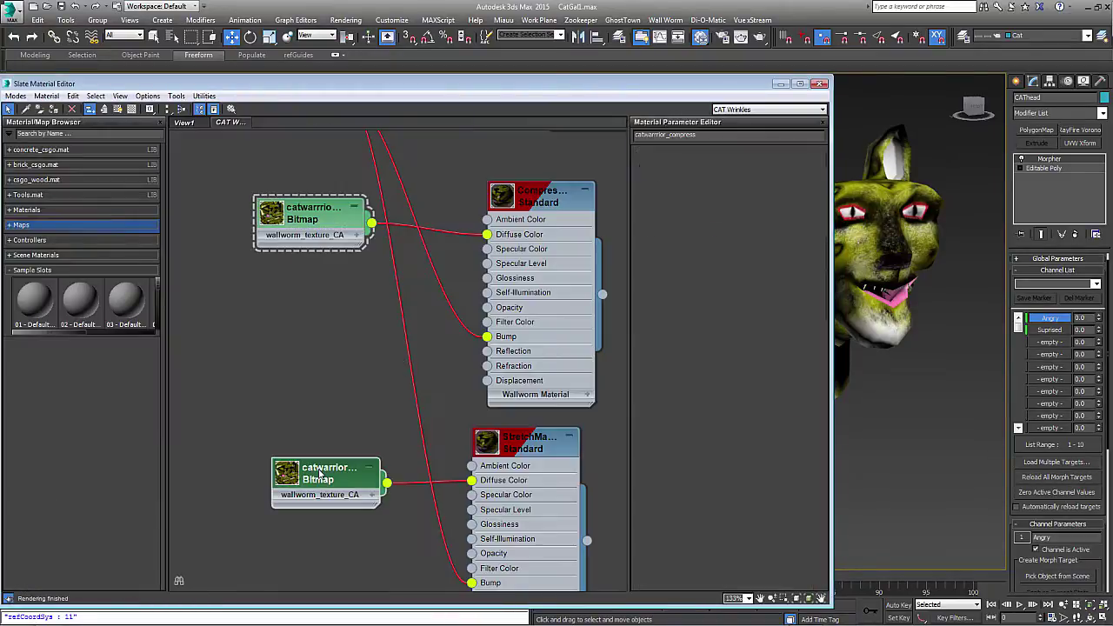
{"action": "left_click", "coordinate": [747, 300]}
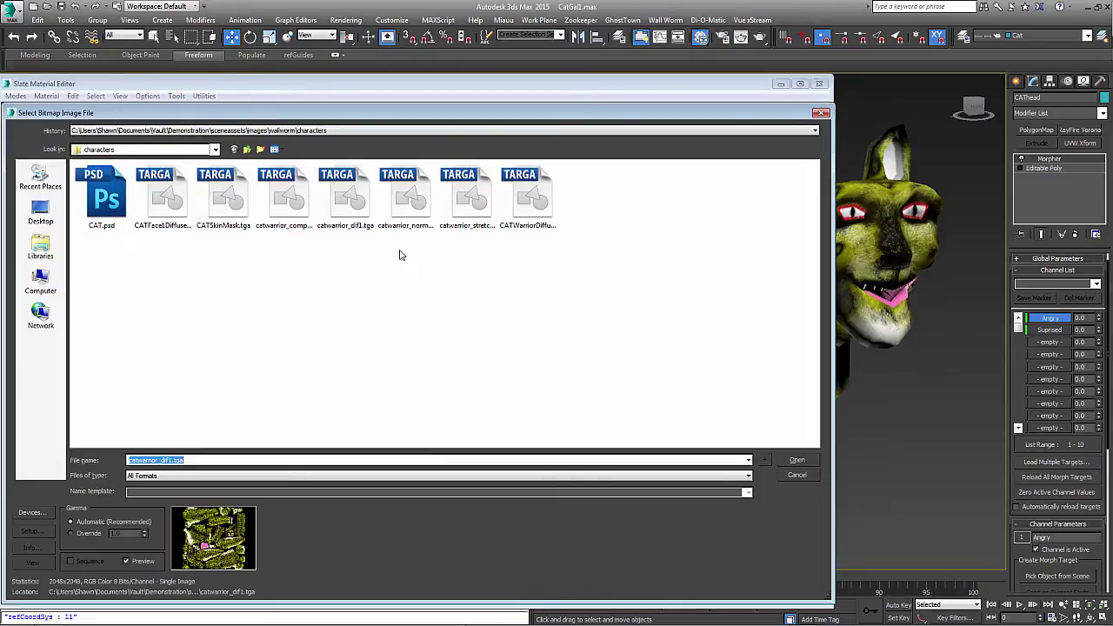
{"action": "left_click", "coordinate": [483, 203]}
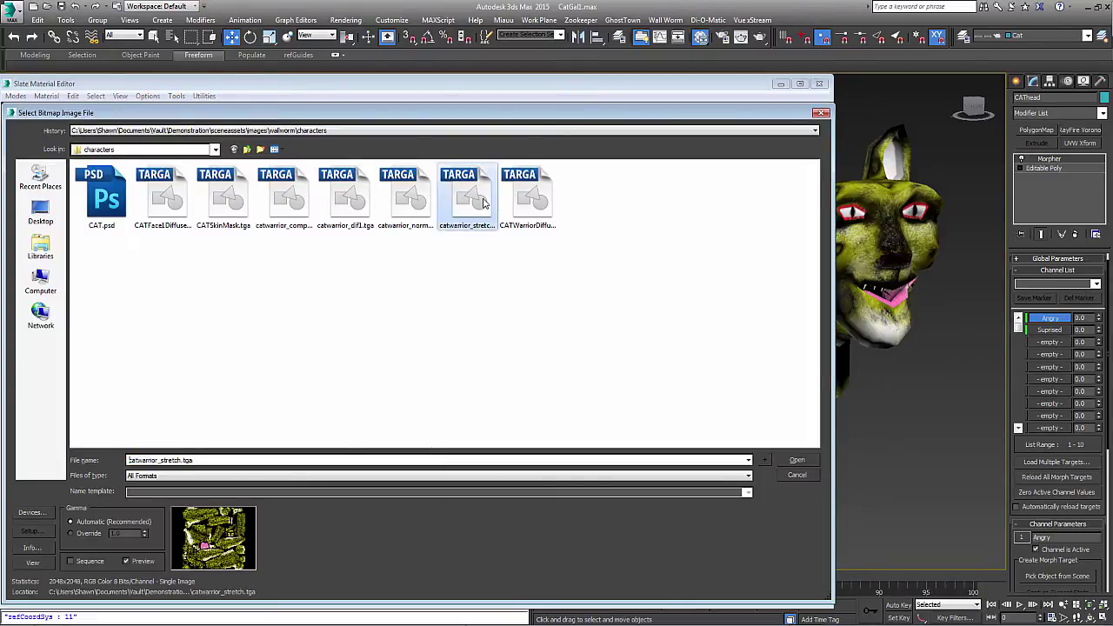
{"action": "left_click", "coordinate": [798, 460]}
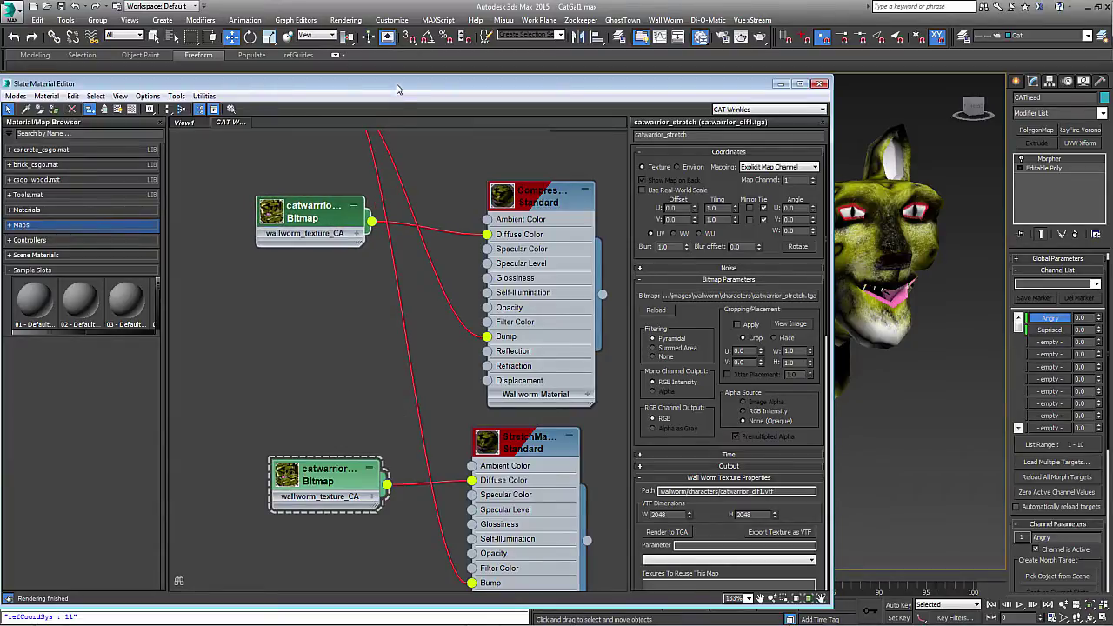
{"action": "left_click_drag", "start_coordinate": [397, 89], "coordinate": [554, 62]}
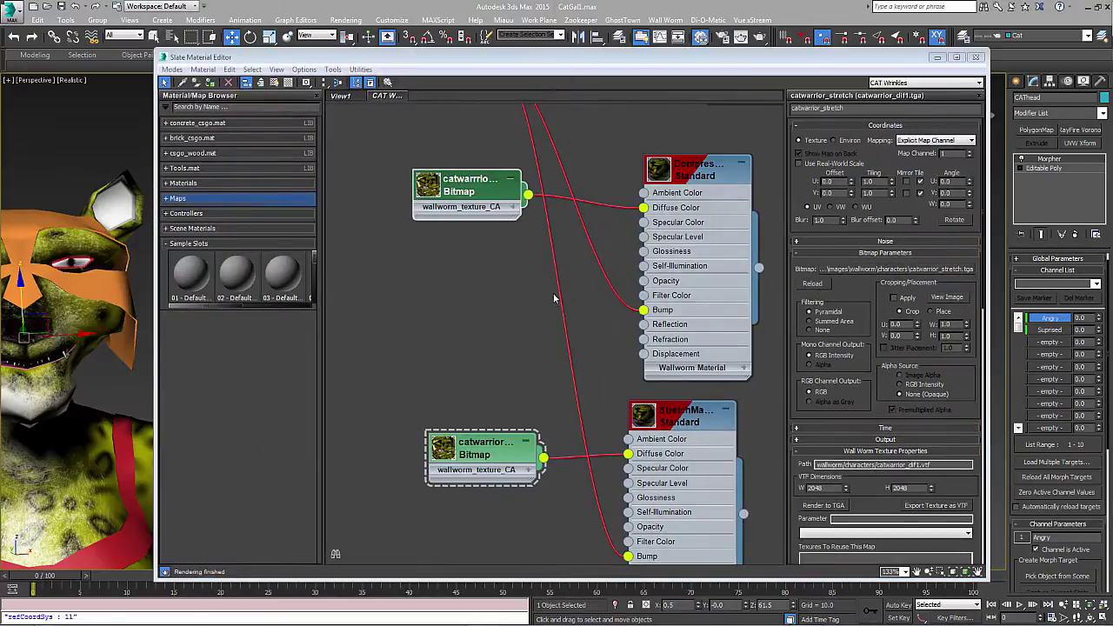
- Set the Wall Worm texture path of CompressMaterial's diffuse bitmap to wallworm/characters/catwarrior_compress.vtf
{"action": "double_click", "coordinate": [440, 193]}
{"action": "left_click", "coordinate": [487, 231]}
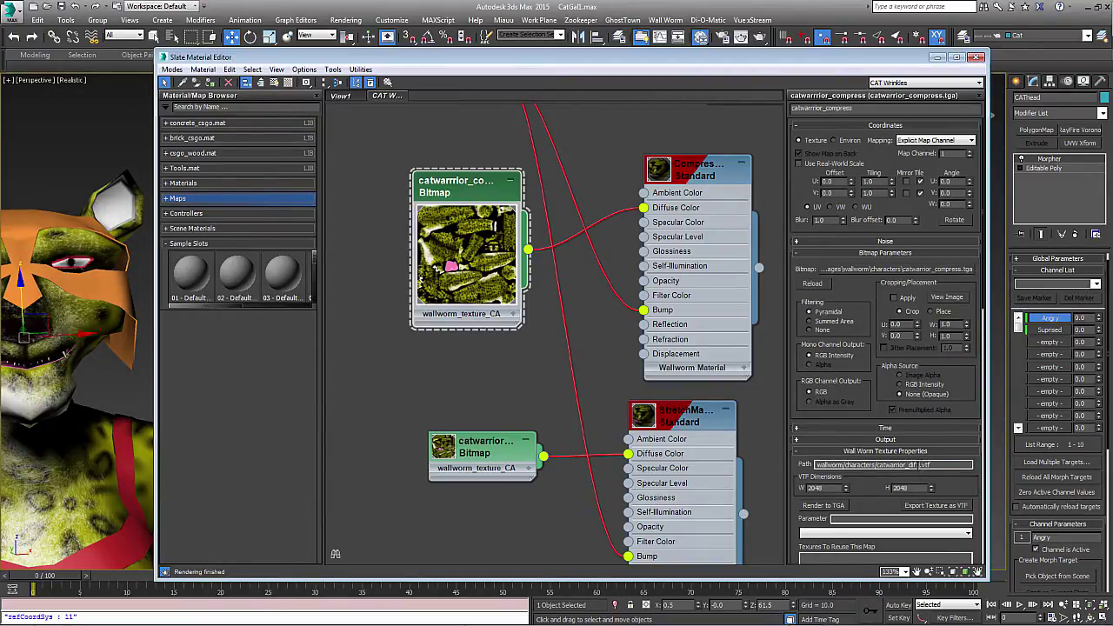
{"action": "left_click_drag", "start_coordinate": [919, 464], "coordinate": [908, 464]}
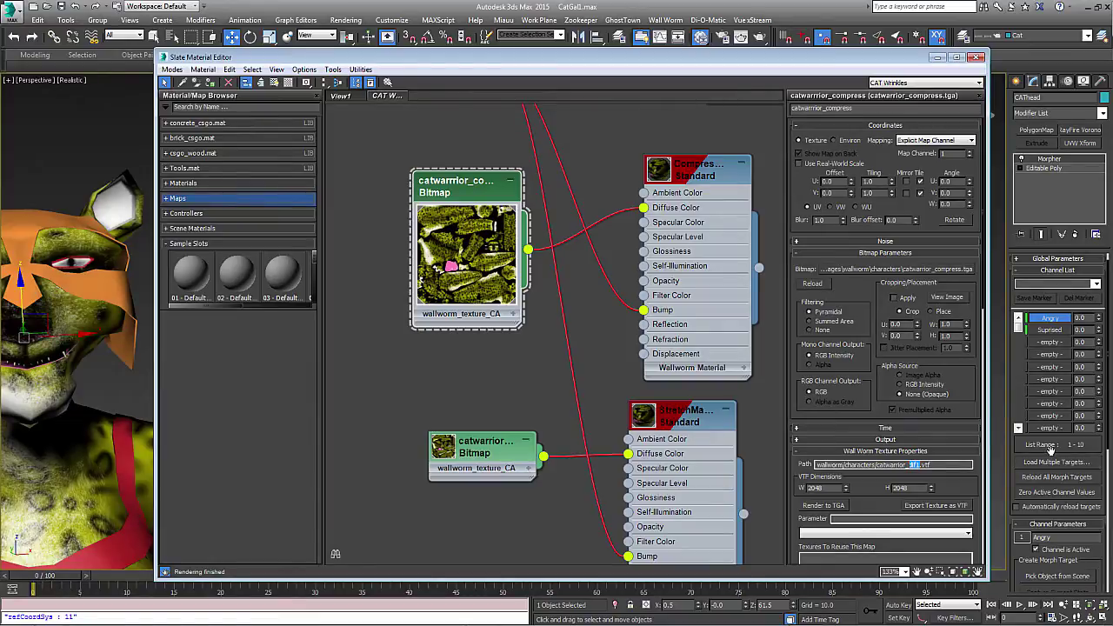
{"action": "type", "text": "compress"}
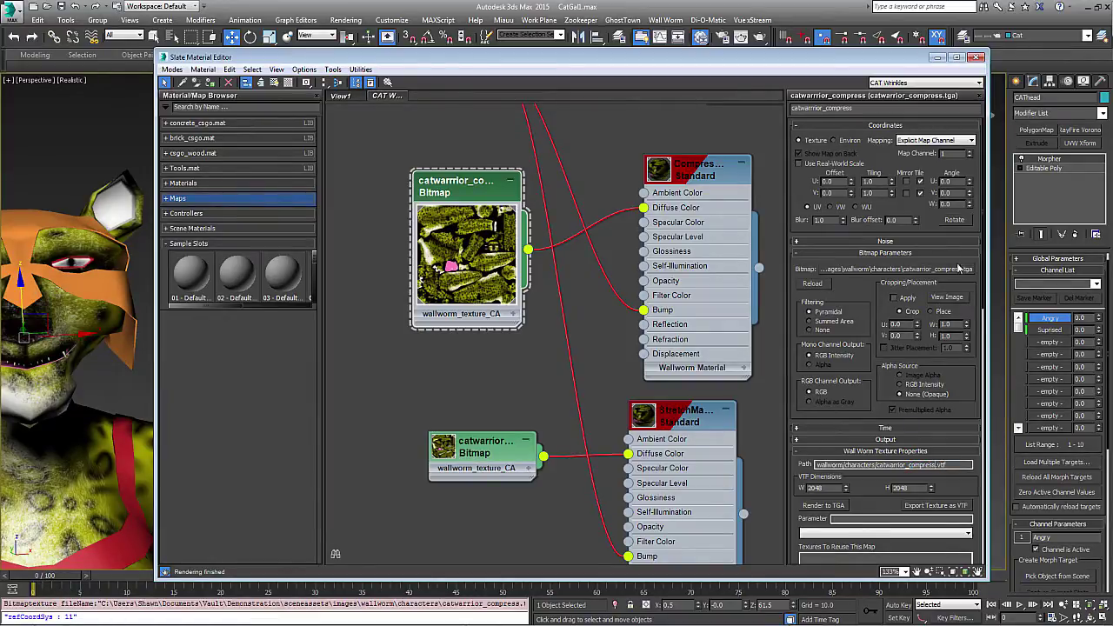
- Set the Wall Worm texture path of StretchMaterial's diffuse bitmap to wallworm/characters/catwarrior_stretch.vtf, and recheck the compress bitmap's path
{"action": "left_click", "coordinate": [513, 451]}
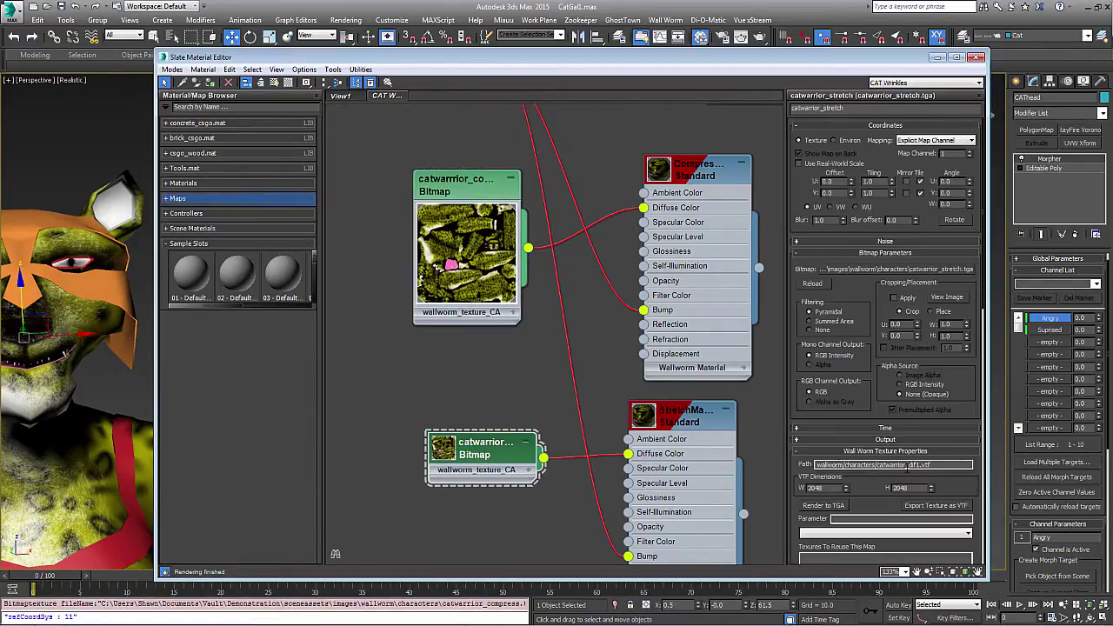
{"action": "double_click", "coordinate": [911, 464]}
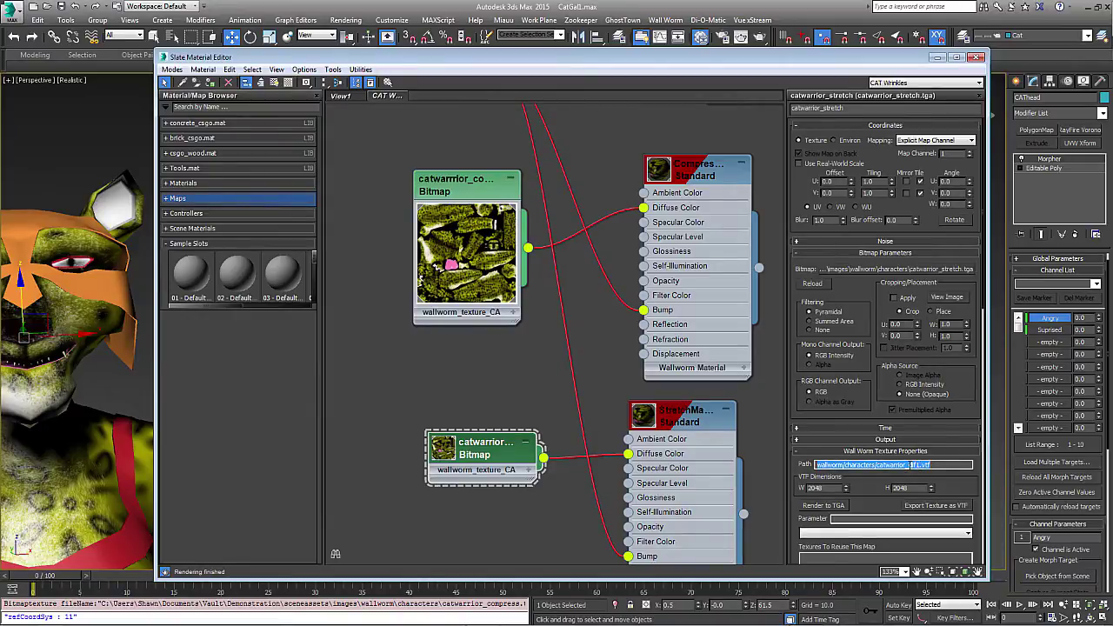
{"action": "left_click_drag", "start_coordinate": [908, 464], "coordinate": [918, 465]}
{"action": "type", "text": "stretch"}
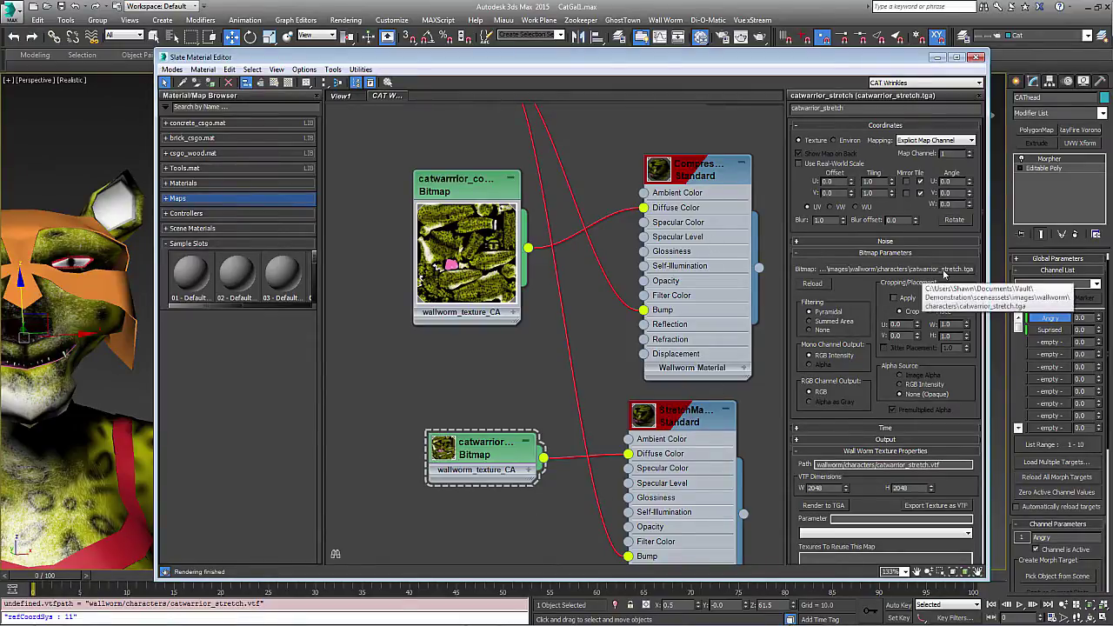
{"action": "double_click", "coordinate": [461, 187]}
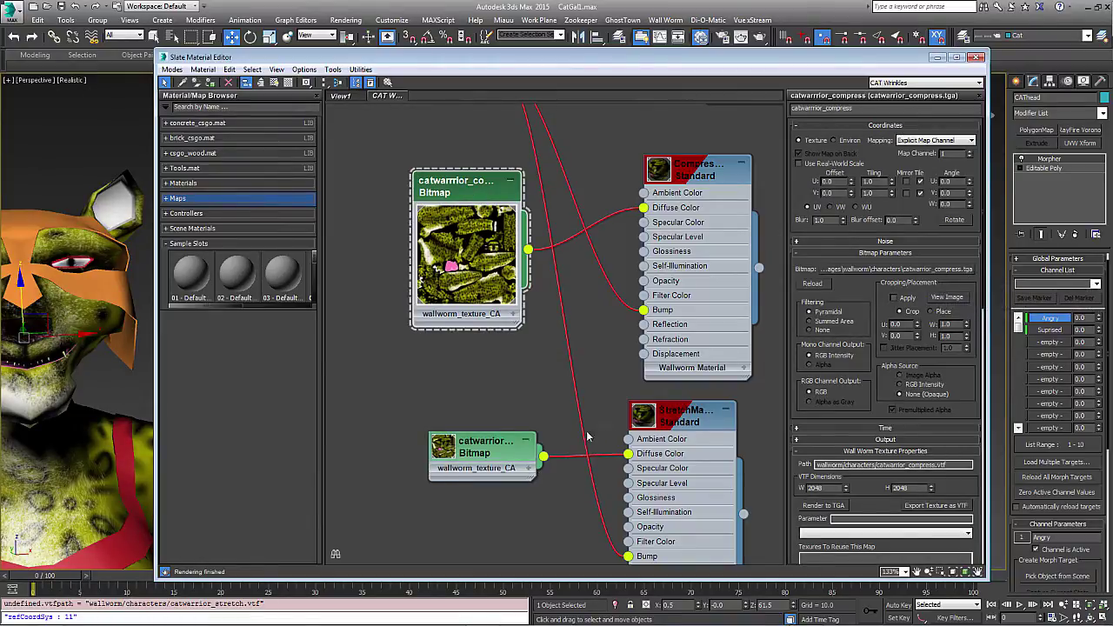
- Close the Slate Material Editor and isolate the Angry head in the viewport
{"action": "left_click", "coordinate": [975, 57]}
{"action": "left_click", "coordinate": [458, 398]}
{"action": "left_click", "coordinate": [428, 323]}
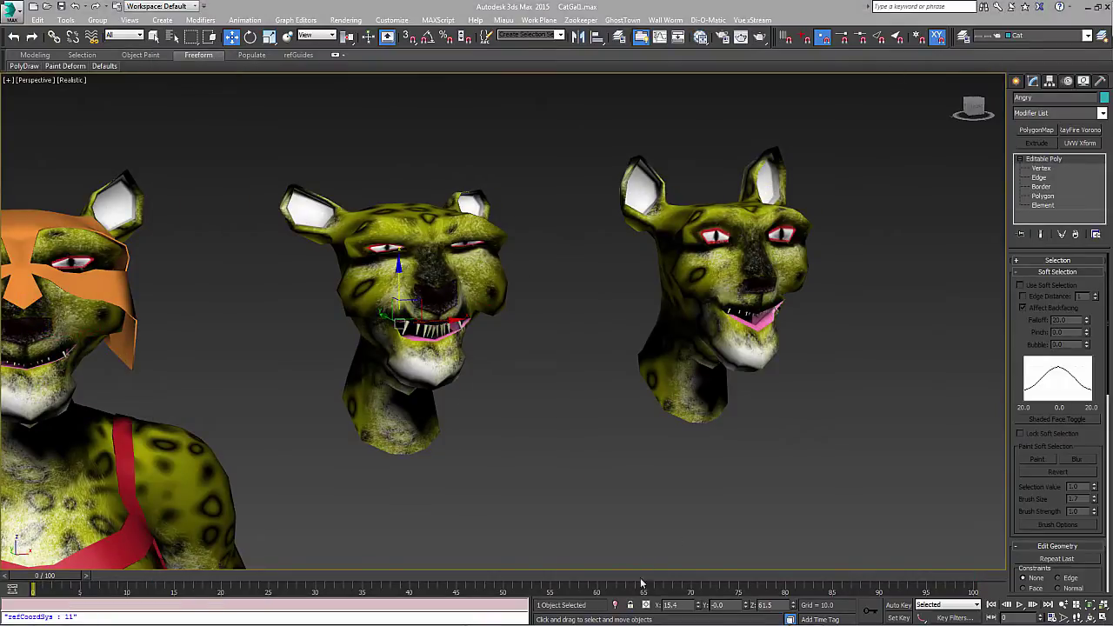
{"action": "left_click", "coordinate": [616, 605]}
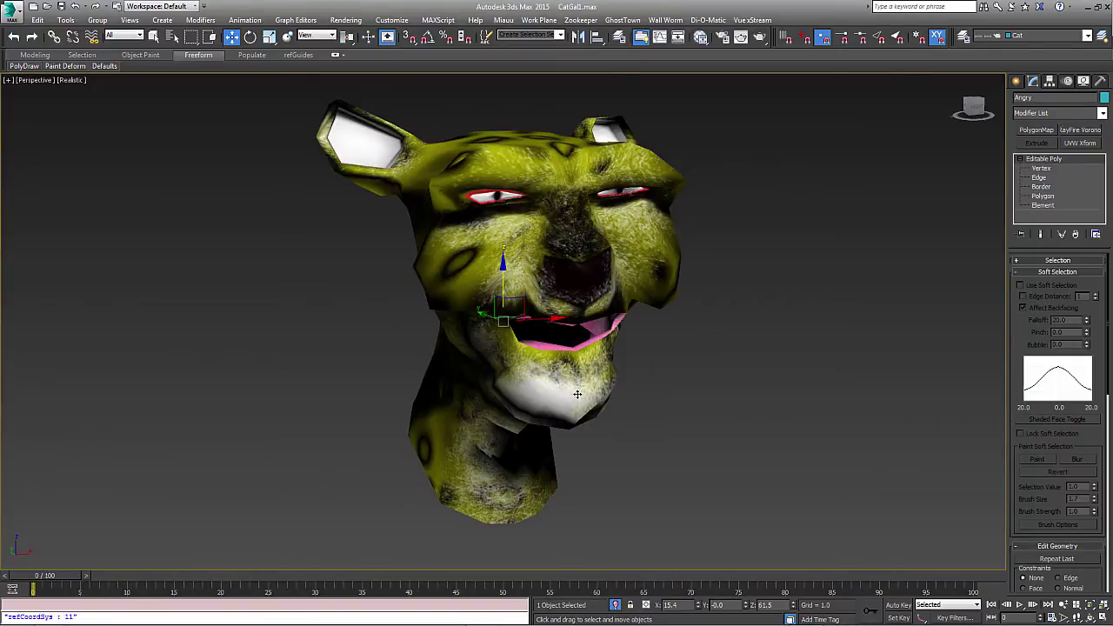
{"action": "middle_click_drag", "start_coordinate": [577, 394], "coordinate": [576, 446], "text": "alt"}
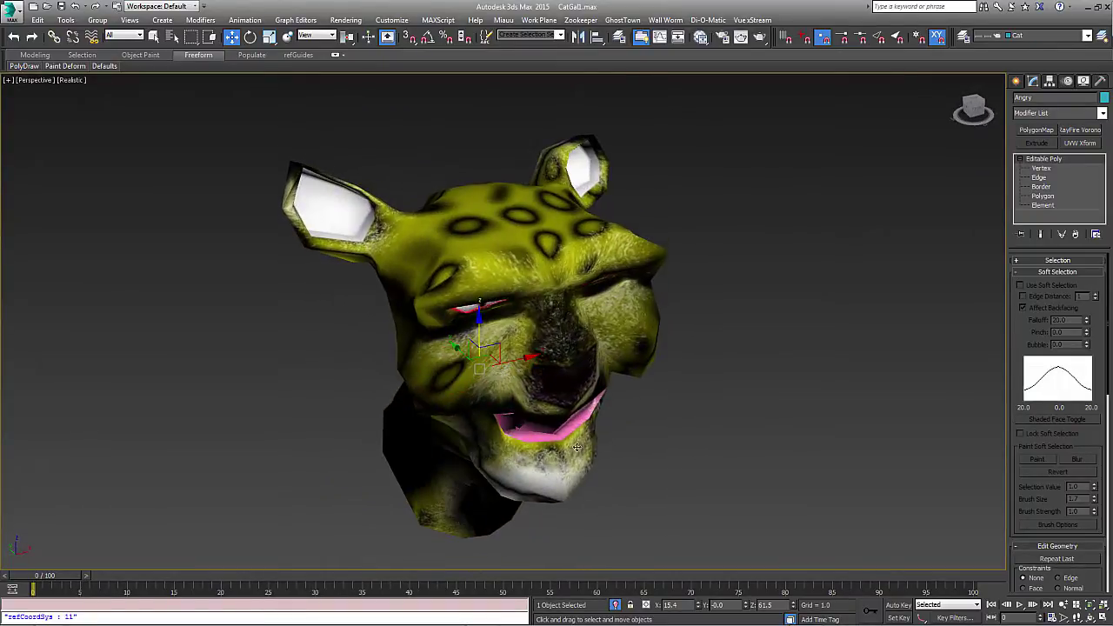
- Open Viewport Canvas and dock it beside the viewport showing the Angry head
{"action": "left_click", "coordinate": [65, 20]}
{"action": "left_click", "coordinate": [95, 330]}
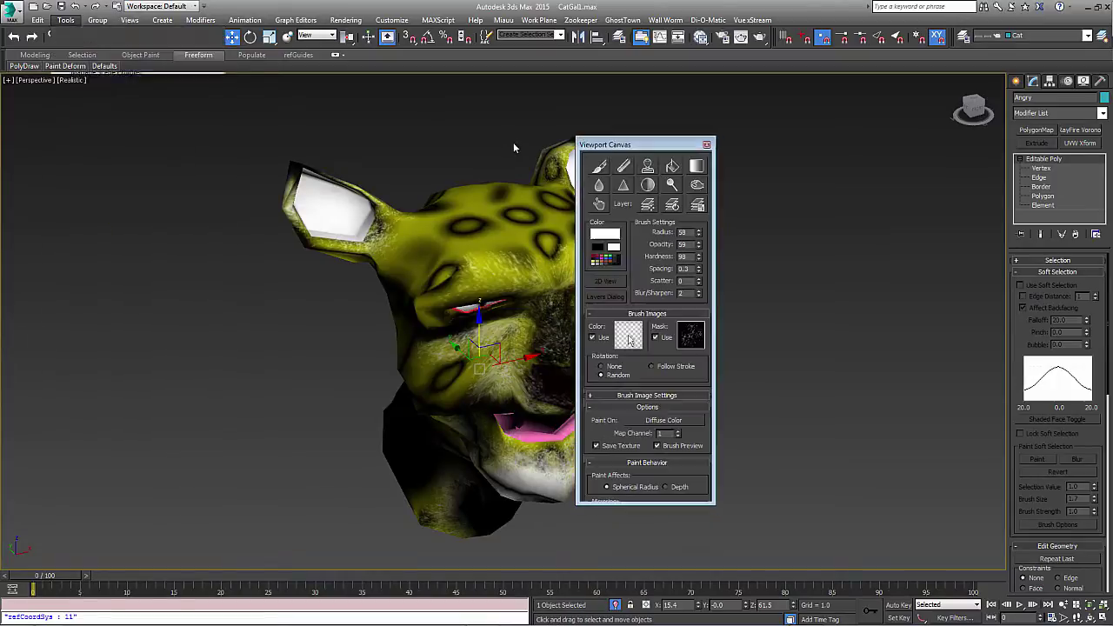
{"action": "left_click_drag", "start_coordinate": [599, 146], "coordinate": [2, 166]}
{"action": "middle_click_drag", "start_coordinate": [454, 379], "coordinate": [492, 425], "text": "alt"}
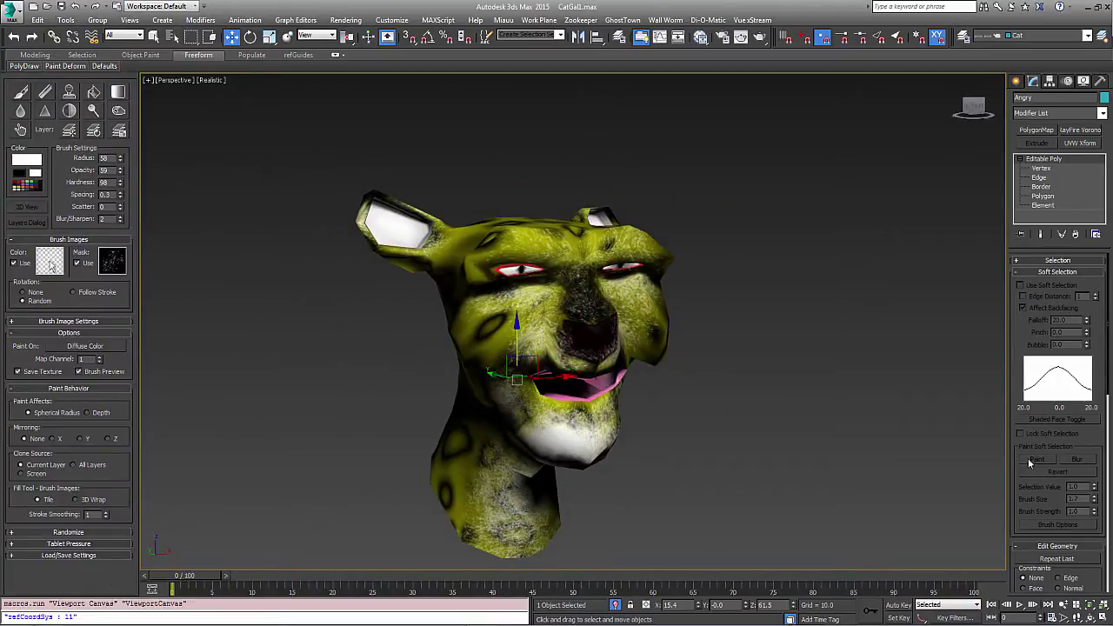
- Start painting on the Angry head's diffuse texture and shift the Background layer's midtone color balance toward red
{"action": "left_click", "coordinate": [24, 93]}
{"action": "left_click_drag", "start_coordinate": [704, 143], "coordinate": [204, 90]}
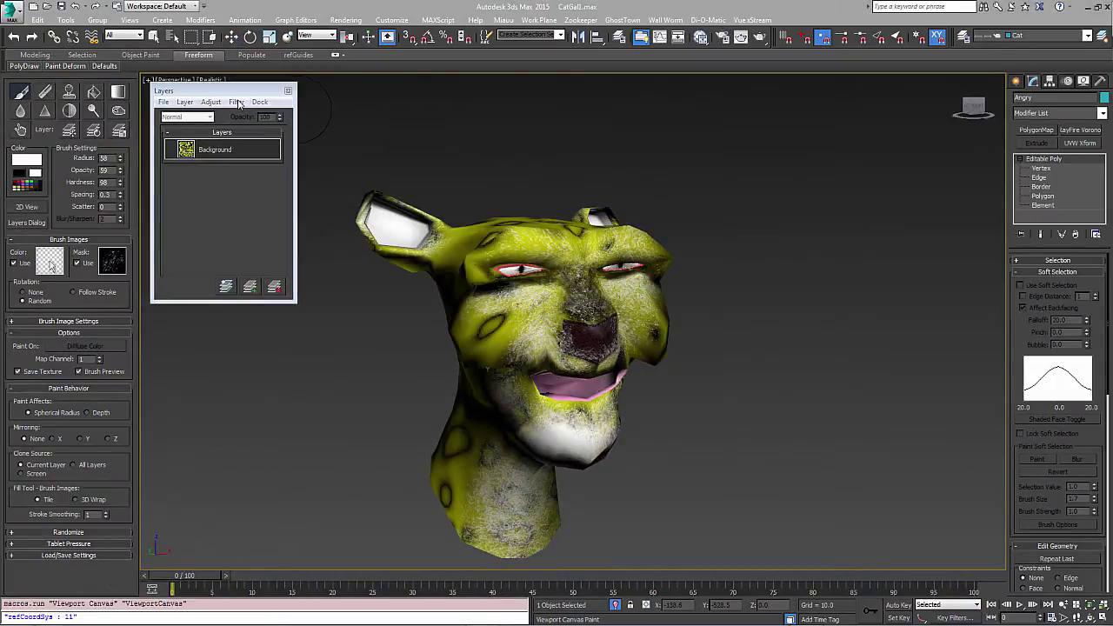
{"action": "left_click", "coordinate": [236, 101]}
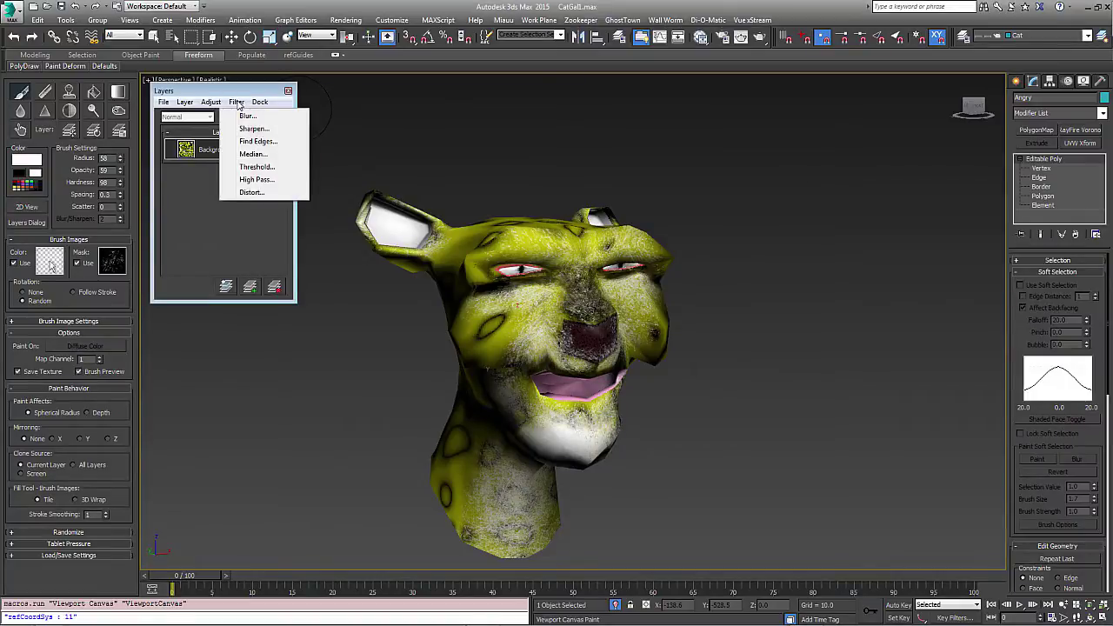
{"action": "mouse_move", "coordinate": [212, 103]}
{"action": "left_click", "coordinate": [237, 141]}
{"action": "left_click_drag", "start_coordinate": [546, 240], "coordinate": [758, 217]}
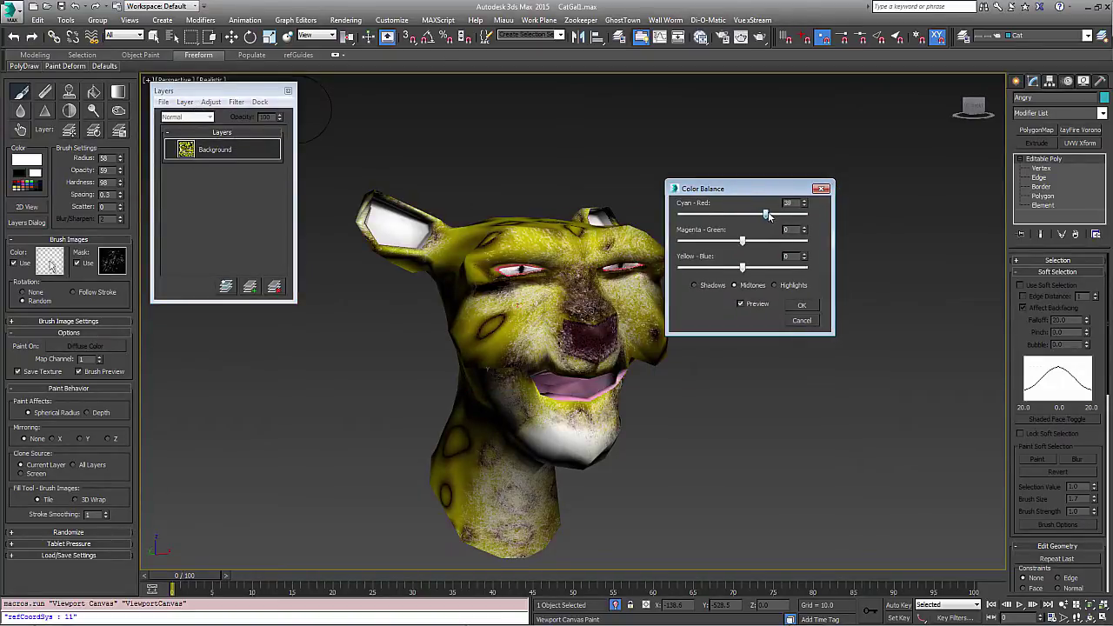
{"action": "left_click", "coordinate": [804, 305]}
- Add a new paint layer and set up an unmasked black brush with opacity 68 and hardness 0
{"action": "scroll", "coordinate": [549, 302], "scroll_direction": "up", "scroll_amount": 5}
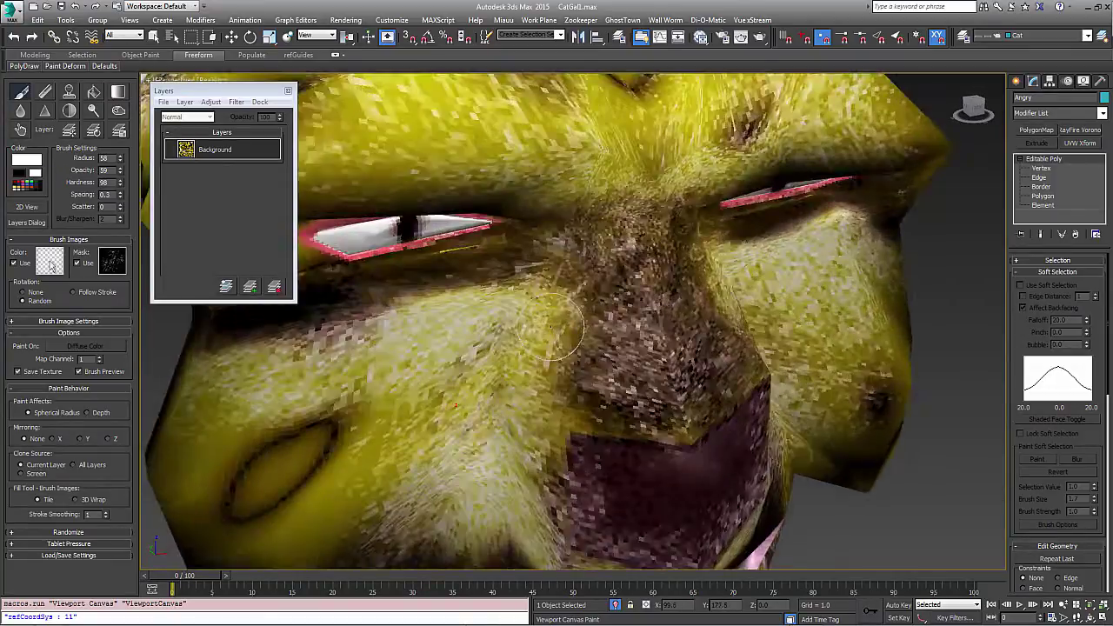
{"action": "scroll", "coordinate": [551, 327], "scroll_direction": "down", "scroll_amount": 5}
{"action": "middle_click_drag", "start_coordinate": [467, 422], "coordinate": [502, 339], "text": "alt"}
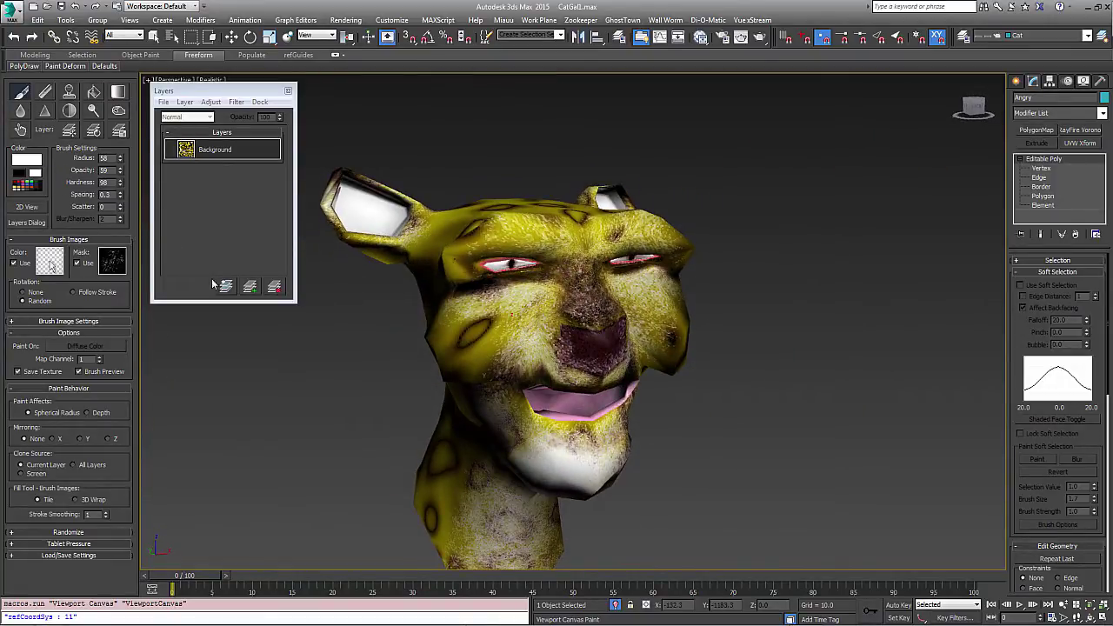
{"action": "left_click", "coordinate": [250, 292]}
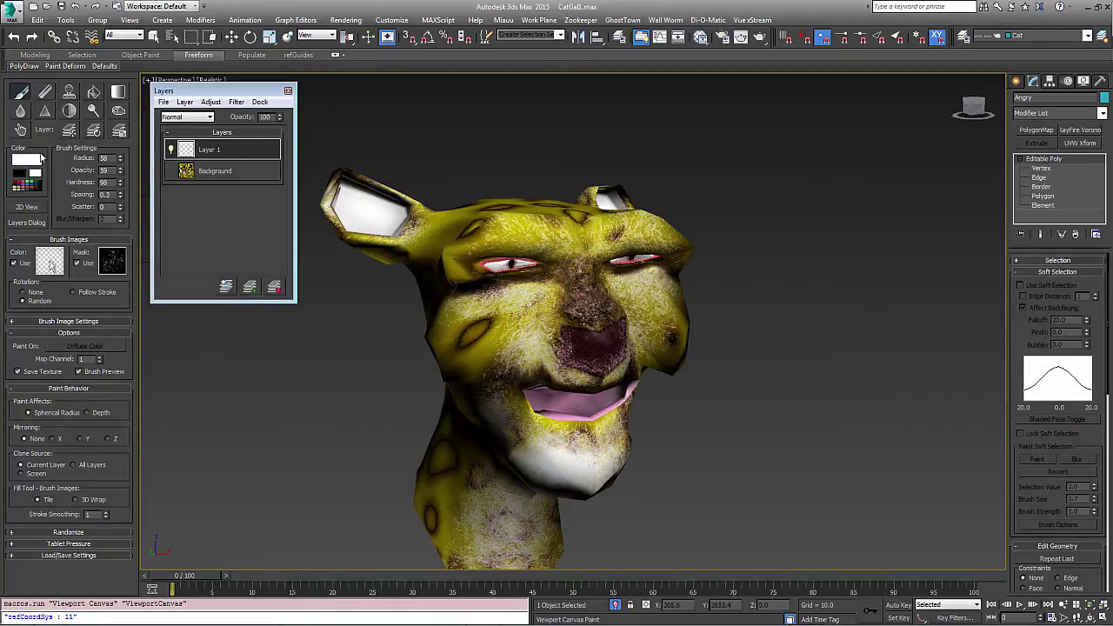
{"action": "left_click", "coordinate": [77, 264]}
{"action": "left_click", "coordinate": [19, 174]}
{"action": "left_click_drag", "start_coordinate": [120, 159], "coordinate": [122, 172]}
{"action": "left_click_drag", "start_coordinate": [122, 197], "coordinate": [163, 261]}
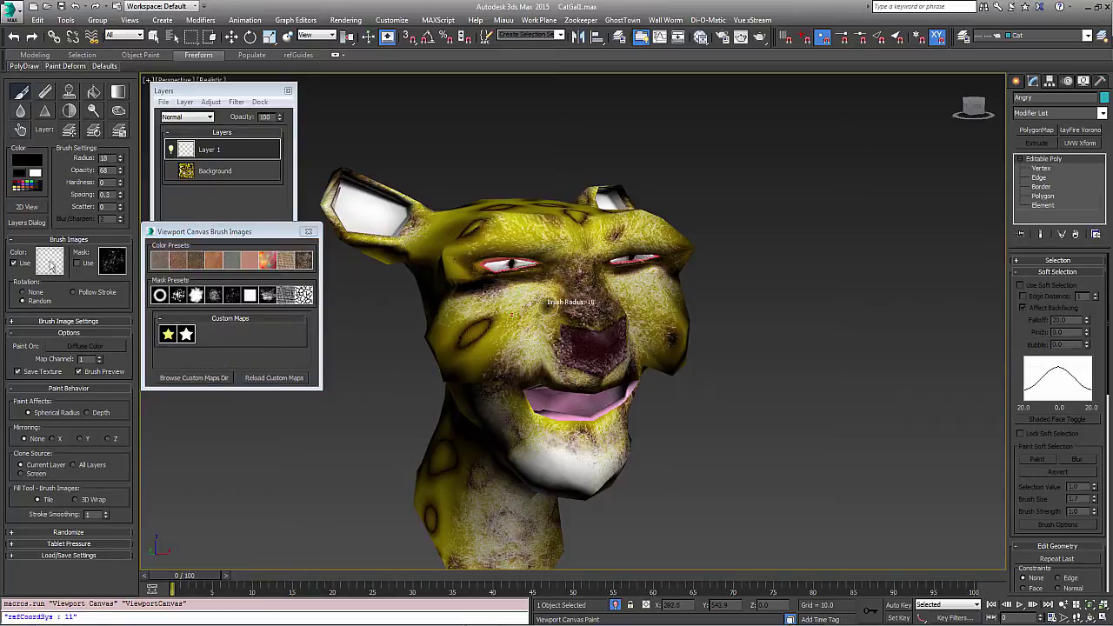
- Paint thin black wrinkle lines beside the nose and down the cheek on the cat's right side with brush radius 6
{"action": "middle_click_drag", "start_coordinate": [548, 308], "coordinate": [559, 307], "text": "alt"}
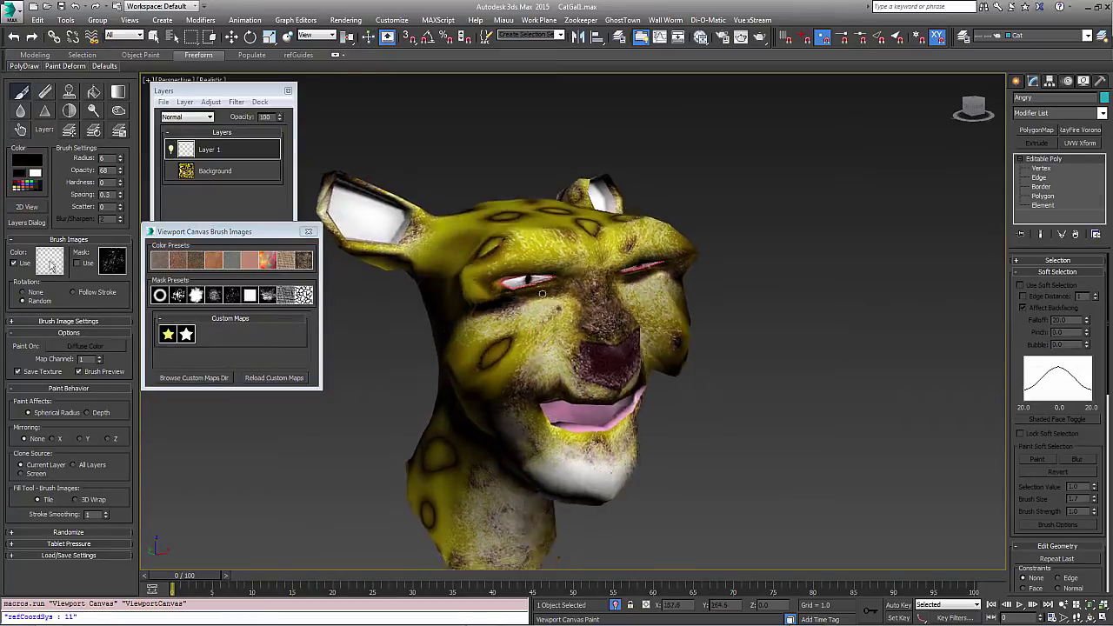
{"action": "scroll", "coordinate": [559, 308], "scroll_direction": "up", "scroll_amount": 2}
{"action": "left_click_drag", "start_coordinate": [595, 348], "coordinate": [551, 338]}
{"action": "left_click_drag", "start_coordinate": [594, 337], "coordinate": [550, 330]}
{"action": "left_click_drag", "start_coordinate": [599, 321], "coordinate": [550, 317]}
{"action": "left_click_drag", "start_coordinate": [594, 348], "coordinate": [553, 349]}
{"action": "left_click_drag", "start_coordinate": [582, 412], "coordinate": [541, 357]}
{"action": "left_click_drag", "start_coordinate": [549, 424], "coordinate": [528, 379]}
{"action": "left_click_drag", "start_coordinate": [547, 445], "coordinate": [505, 368]}
- Paint matching black wrinkle lines beside the nose, around the eye and down the cheek on the cat's left side
{"action": "middle_click_drag", "start_coordinate": [620, 398], "coordinate": [617, 392], "text": "alt"}
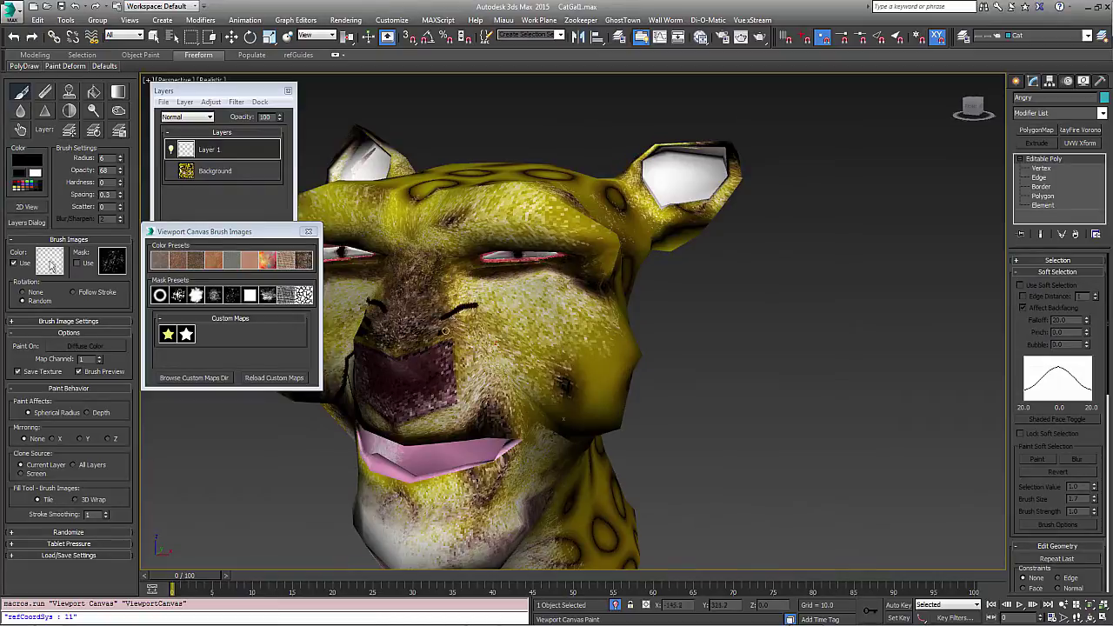
{"action": "mouse_move", "coordinate": [447, 331]}
{"action": "left_mouse_down"}
{"action": "mouse_move", "coordinate": [480, 318]}
{"action": "mouse_move", "coordinate": [492, 333]}
{"action": "left_mouse_up"}
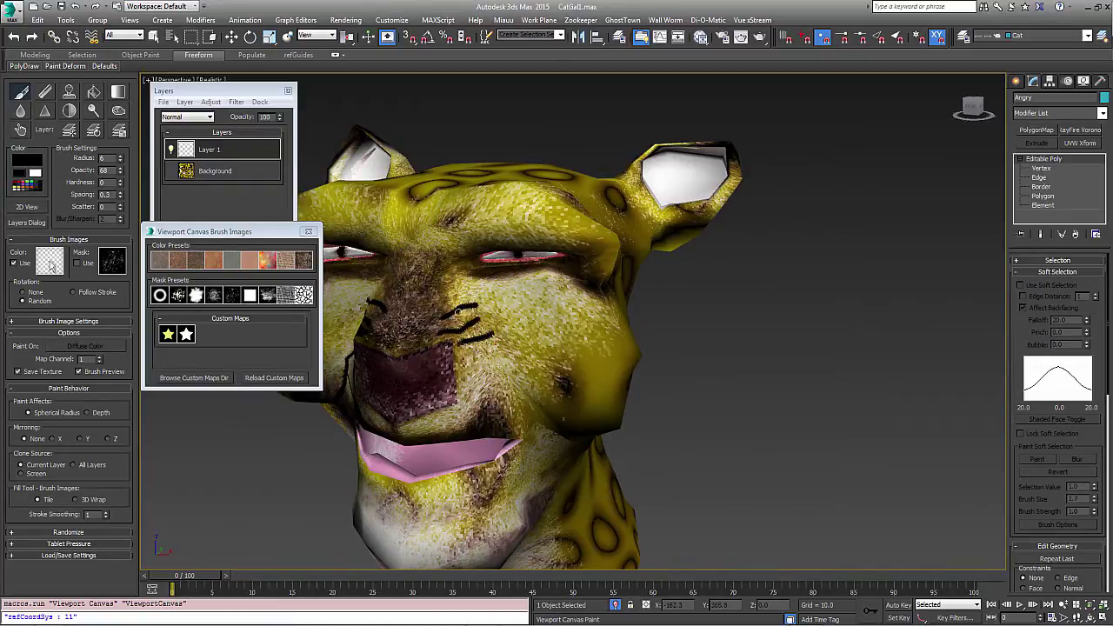
{"action": "mouse_move", "coordinate": [448, 280]}
{"action": "left_mouse_down"}
{"action": "mouse_move", "coordinate": [489, 292]}
{"action": "mouse_move", "coordinate": [474, 261]}
{"action": "left_mouse_up"}
{"action": "left_click_drag", "start_coordinate": [572, 260], "coordinate": [611, 246]}
{"action": "left_click_drag", "start_coordinate": [571, 277], "coordinate": [609, 259]}
{"action": "left_click_drag", "start_coordinate": [490, 278], "coordinate": [578, 270]}
{"action": "mouse_move", "coordinate": [463, 369]}
{"action": "left_mouse_down"}
{"action": "mouse_move", "coordinate": [485, 346]}
{"action": "mouse_move", "coordinate": [543, 408]}
{"action": "left_mouse_up"}
- Soften the wrinkle lines beside the nose and cheek on the cat's right side with the Blur brush at radius 24
{"action": "middle_click_drag", "start_coordinate": [543, 408], "coordinate": [555, 399], "text": "alt"}
{"action": "scroll", "coordinate": [555, 400], "scroll_direction": "up", "scroll_amount": 4}
{"action": "left_click", "coordinate": [20, 111]}
{"action": "mouse_move", "coordinate": [490, 260]}
{"action": "left_mouse_down", "text": "ctrl+shift"}
{"action": "mouse_move", "coordinate": [502, 248]}
{"action": "mouse_move", "coordinate": [426, 251]}
{"action": "mouse_move", "coordinate": [435, 300]}
{"action": "mouse_move", "coordinate": [408, 330]}
{"action": "mouse_move", "coordinate": [460, 450]}
{"action": "left_mouse_up", "text": "ctrl+shift"}
{"action": "left_click_drag", "start_coordinate": [401, 340], "coordinate": [357, 464]}
{"action": "middle_click_drag", "start_coordinate": [357, 464], "coordinate": [296, 478], "text": "alt"}
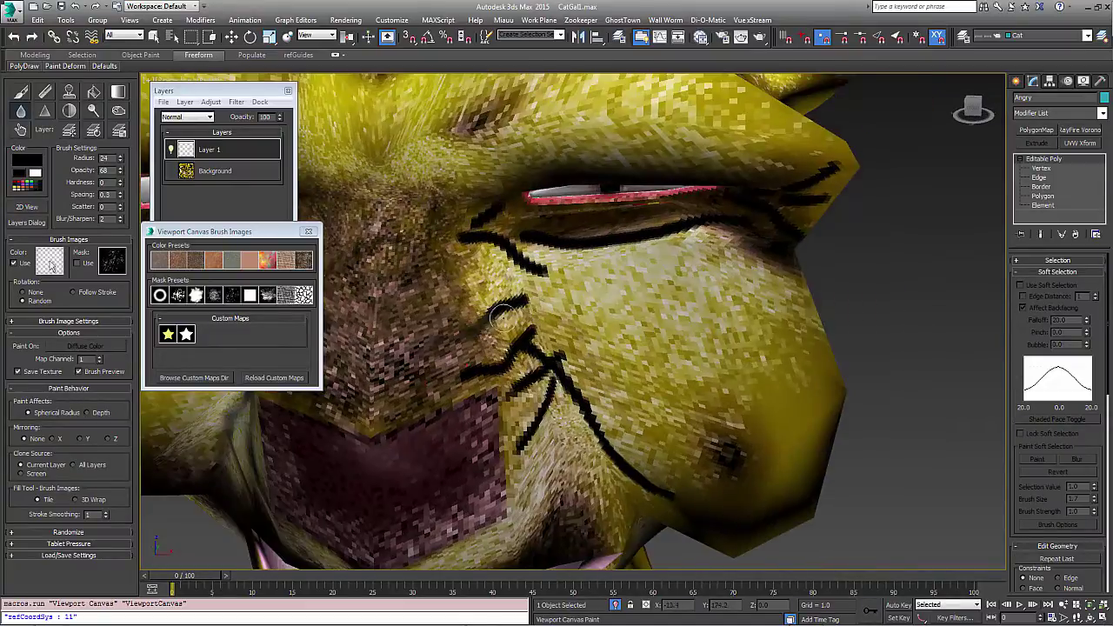
- Blur the wrinkle lines around the nose, eye and cheek on the cat's left side
{"action": "mouse_move", "coordinate": [522, 305]}
{"action": "left_mouse_down"}
{"action": "mouse_move", "coordinate": [539, 259]}
{"action": "mouse_move", "coordinate": [719, 215]}
{"action": "left_mouse_up"}
{"action": "left_click_drag", "start_coordinate": [500, 205], "coordinate": [478, 222]}
{"action": "middle_click_drag", "start_coordinate": [485, 215], "coordinate": [485, 130]}
{"action": "scroll", "coordinate": [696, 330], "scroll_direction": "down", "scroll_amount": 4}
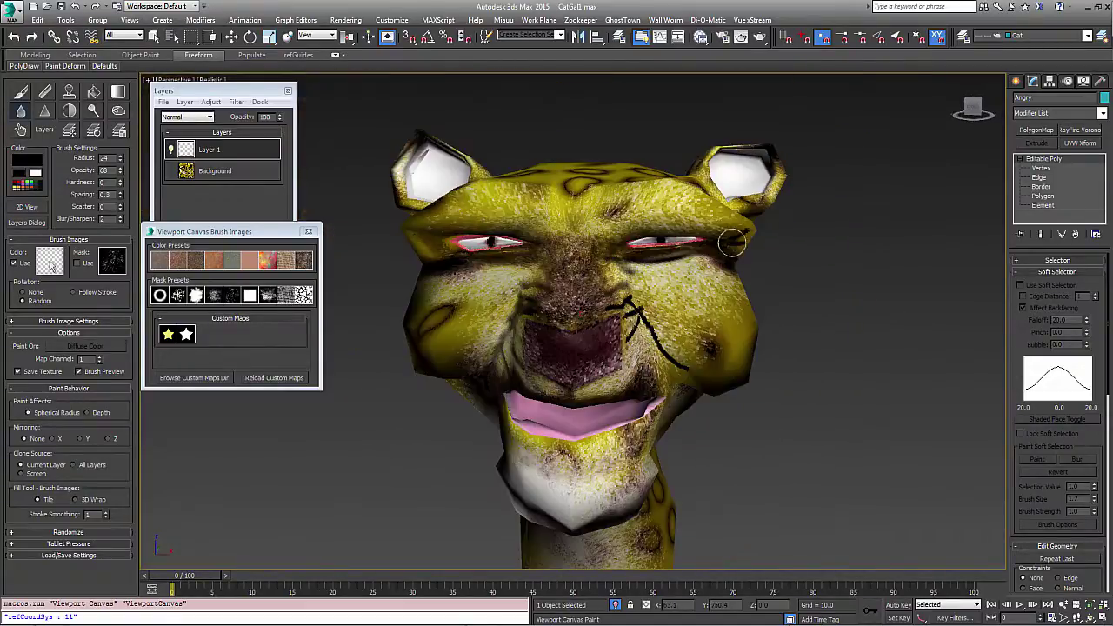
{"action": "left_click_drag", "start_coordinate": [610, 294], "coordinate": [679, 363]}
{"action": "middle_click_drag", "start_coordinate": [635, 318], "coordinate": [688, 325], "text": "alt"}
{"action": "scroll", "coordinate": [722, 339], "scroll_direction": "up", "scroll_amount": 4}
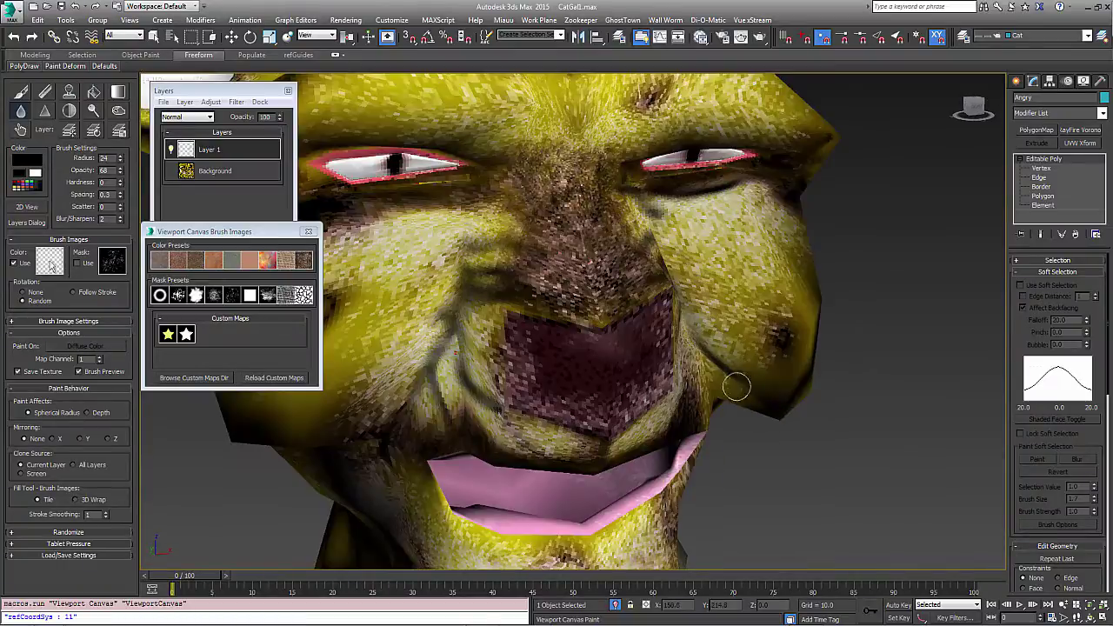
- Paint soft black shadows beside the nose and under the eyes with brush radius 40 and opacity 55
{"action": "left_click", "coordinate": [20, 91]}
{"action": "mouse_move", "coordinate": [448, 319]}
{"action": "left_mouse_down", "text": "ctrl+shift"}
{"action": "mouse_move", "coordinate": [478, 318]}
{"action": "mouse_move", "coordinate": [439, 320]}
{"action": "left_mouse_up", "text": "ctrl+shift"}
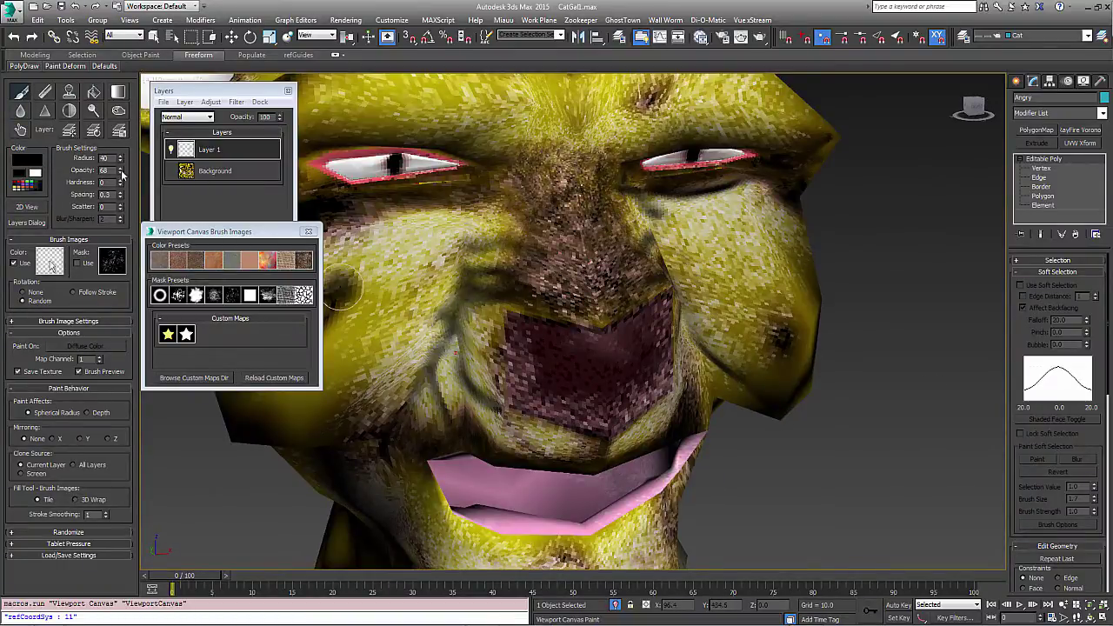
{"action": "left_click_drag", "start_coordinate": [121, 174], "coordinate": [122, 185]}
{"action": "left_click_drag", "start_coordinate": [467, 259], "coordinate": [412, 404]}
{"action": "left_click_drag", "start_coordinate": [444, 363], "coordinate": [462, 383]}
{"action": "middle_click_drag", "start_coordinate": [765, 305], "coordinate": [661, 304], "text": "alt"}
{"action": "left_click_drag", "start_coordinate": [553, 277], "coordinate": [624, 410]}
{"action": "left_click_drag", "start_coordinate": [567, 214], "coordinate": [704, 203]}
{"action": "middle_click_drag", "start_coordinate": [704, 202], "coordinate": [603, 323], "text": "alt"}
- Set the brush to radius 14 and opacity 64, and paint black creases beside the nose bridge and around the eyes
{"action": "left_click", "coordinate": [210, 103]}
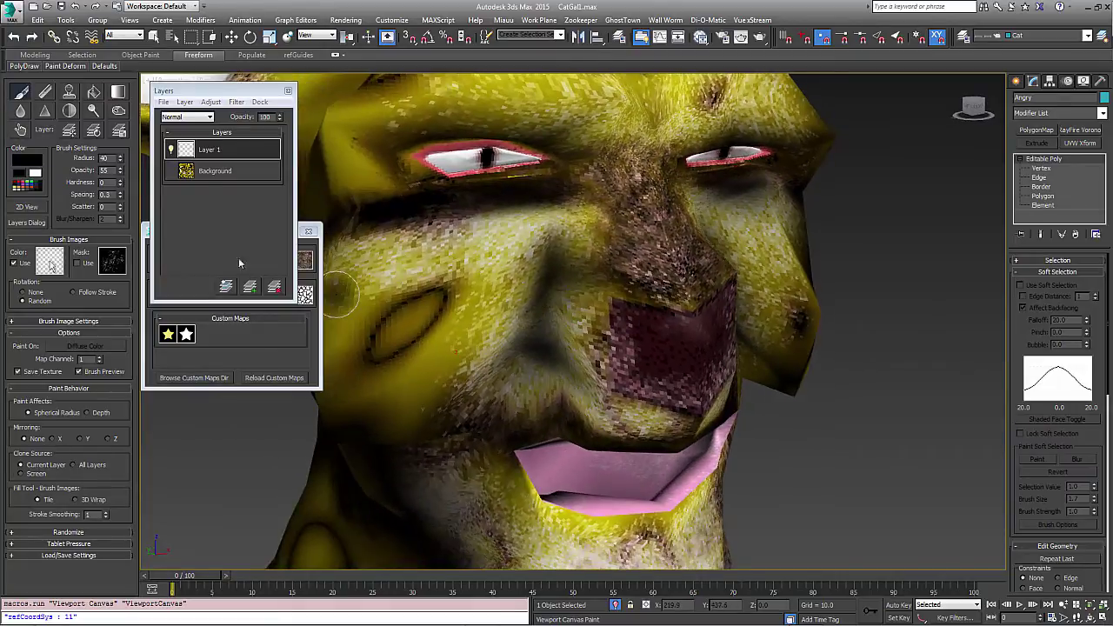
{"action": "left_click_drag", "start_coordinate": [606, 277], "coordinate": [583, 277], "text": "ctrl+shift"}
{"action": "left_click_drag", "start_coordinate": [120, 170], "coordinate": [120, 162]}
{"action": "left_click_drag", "start_coordinate": [608, 291], "coordinate": [552, 268]}
{"action": "left_click_drag", "start_coordinate": [594, 247], "coordinate": [554, 239]}
{"action": "left_click_drag", "start_coordinate": [584, 183], "coordinate": [494, 216]}
{"action": "left_click_drag", "start_coordinate": [546, 178], "coordinate": [608, 141]}
{"action": "left_click_drag", "start_coordinate": [592, 179], "coordinate": [614, 164]}
{"action": "middle_click_drag", "start_coordinate": [722, 194], "coordinate": [582, 187], "text": "alt"}
{"action": "mouse_move", "coordinate": [479, 135]}
{"action": "left_mouse_down"}
{"action": "mouse_move", "coordinate": [454, 171]}
{"action": "mouse_move", "coordinate": [574, 186]}
{"action": "mouse_move", "coordinate": [745, 154]}
{"action": "left_mouse_up"}
- Paint the cheek fold and short nose-bridge creases on the cat's left side, and add to the creases opposite
{"action": "middle_click_drag", "start_coordinate": [658, 237], "coordinate": [578, 256], "text": "alt"}
{"action": "left_click_drag", "start_coordinate": [578, 255], "coordinate": [654, 385]}
{"action": "mouse_move", "coordinate": [527, 251]}
{"action": "left_mouse_down"}
{"action": "mouse_move", "coordinate": [551, 245]}
{"action": "mouse_move", "coordinate": [565, 256]}
{"action": "left_mouse_up"}
{"action": "left_click_drag", "start_coordinate": [526, 230], "coordinate": [562, 236]}
{"action": "left_click_drag", "start_coordinate": [404, 237], "coordinate": [386, 236]}
{"action": "middle_click_drag", "start_coordinate": [502, 273], "coordinate": [556, 274], "text": "alt"}
{"action": "left_click_drag", "start_coordinate": [531, 244], "coordinate": [487, 259]}
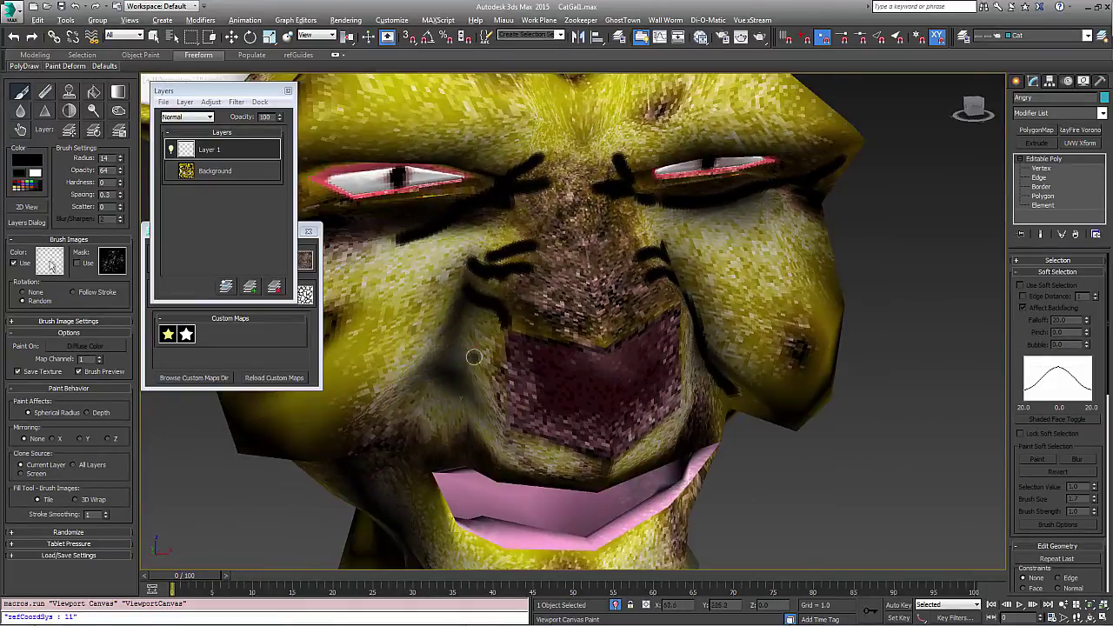
- Paint black creases around the nostril on the cat's right side and short marks along the upper lip
{"action": "mouse_move", "coordinate": [478, 350]}
{"action": "middle_mouse_down", "text": "alt"}
{"action": "mouse_move", "coordinate": [442, 375]}
{"action": "mouse_move", "coordinate": [408, 362]}
{"action": "middle_mouse_up", "text": "alt"}
{"action": "left_click_drag", "start_coordinate": [374, 374], "coordinate": [415, 329]}
{"action": "left_click_drag", "start_coordinate": [457, 442], "coordinate": [425, 403]}
{"action": "mouse_move", "coordinate": [478, 445]}
{"action": "left_mouse_down"}
{"action": "mouse_move", "coordinate": [470, 425]}
{"action": "mouse_move", "coordinate": [504, 443]}
{"action": "left_mouse_up"}
{"action": "left_click_drag", "start_coordinate": [539, 456], "coordinate": [542, 447]}
- Apply a uniform Blur filter to Layer 1 to soften the painted creases
{"action": "middle_click_drag", "start_coordinate": [623, 432], "coordinate": [536, 426], "text": "alt"}
{"action": "scroll", "coordinate": [536, 428], "scroll_direction": "down", "scroll_amount": 6}
{"action": "scroll", "coordinate": [532, 417], "scroll_direction": "up", "scroll_amount": 5}
{"action": "scroll", "coordinate": [521, 391], "scroll_direction": "down", "scroll_amount": 2}
{"action": "left_click", "coordinate": [235, 102]}
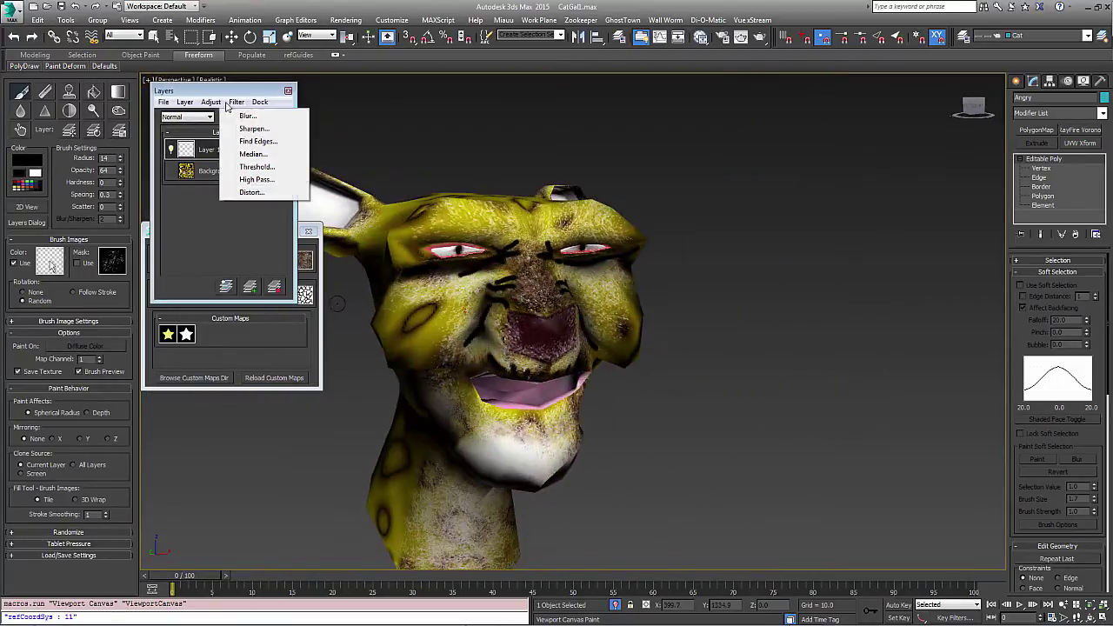
{"action": "left_click", "coordinate": [247, 115]}
{"action": "left_click_drag", "start_coordinate": [539, 277], "coordinate": [659, 265]}
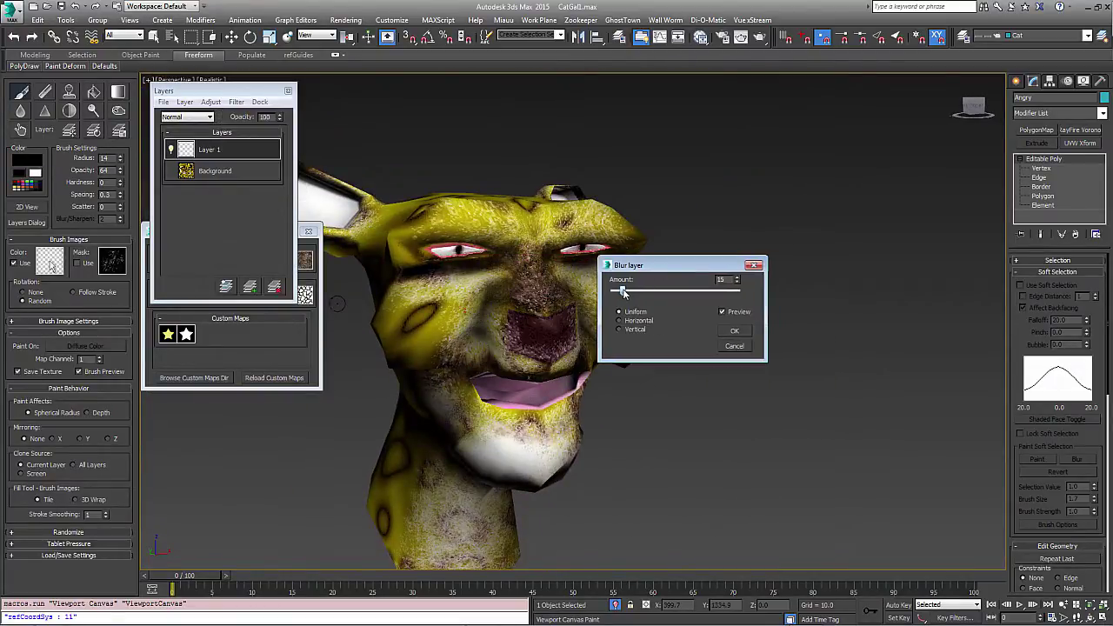
{"action": "left_click", "coordinate": [732, 333]}
- Paint fine black furrows between the brows with the brush at radius 5
{"action": "middle_click_drag", "start_coordinate": [556, 330], "coordinate": [504, 388], "text": "alt"}
{"action": "left_click_drag", "start_coordinate": [456, 276], "coordinate": [478, 287]}
{"action": "mouse_move", "coordinate": [492, 283]}
{"action": "left_mouse_down"}
{"action": "mouse_move", "coordinate": [497, 268]}
{"action": "mouse_move", "coordinate": [525, 265]}
{"action": "mouse_move", "coordinate": [445, 263]}
{"action": "mouse_move", "coordinate": [515, 268]}
{"action": "mouse_move", "coordinate": [489, 305]}
{"action": "left_mouse_up"}
{"action": "left_click", "coordinate": [21, 110]}
{"action": "scroll", "coordinate": [489, 303], "scroll_direction": "down", "scroll_amount": 1}
{"action": "left_click_drag", "start_coordinate": [514, 261], "coordinate": [483, 260], "text": "ctrl+shift"}
{"action": "scroll", "coordinate": [519, 300], "scroll_direction": "up", "scroll_amount": 4}
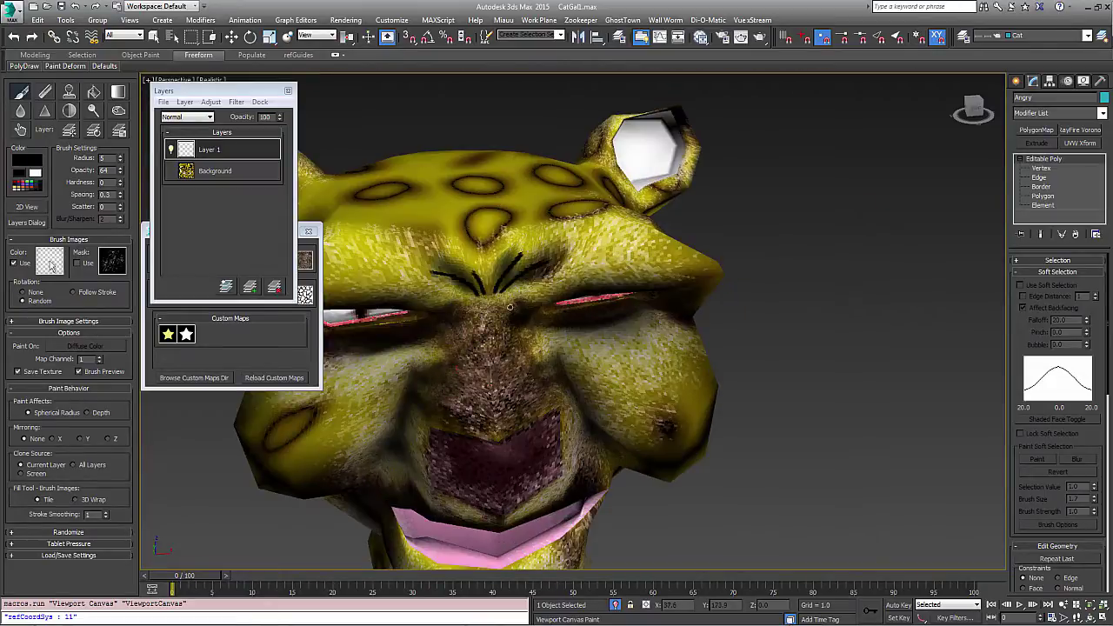
- Add fine black lines at the eye corners, along the sides of the nose and above the upper lip
{"action": "middle_click_drag", "start_coordinate": [519, 300], "coordinate": [474, 247], "text": "alt"}
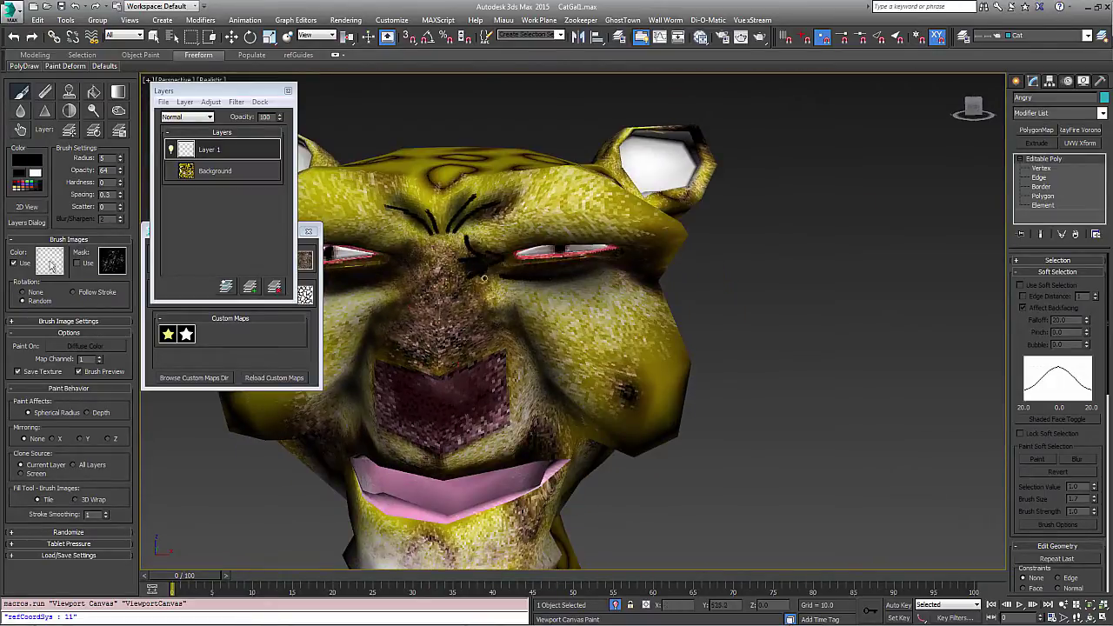
{"action": "middle_click_drag", "start_coordinate": [518, 341], "coordinate": [452, 272], "text": "alt"}
{"action": "middle_click_drag", "start_coordinate": [436, 321], "coordinate": [481, 409], "text": "alt"}
{"action": "middle_click_drag", "start_coordinate": [551, 403], "coordinate": [597, 301], "text": "alt"}
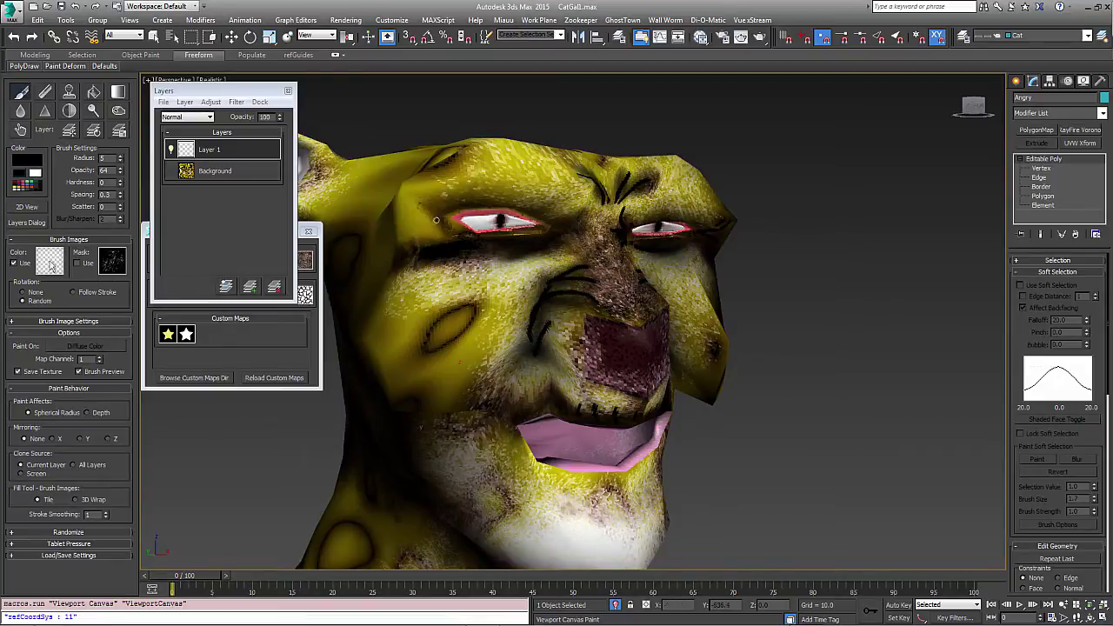
{"action": "middle_click_drag", "start_coordinate": [449, 233], "coordinate": [391, 252], "text": "alt"}
- Apply a uniform Blur filter with an amount of 4 to Layer 1
{"action": "left_click", "coordinate": [236, 102]}
{"action": "left_click", "coordinate": [243, 116]}
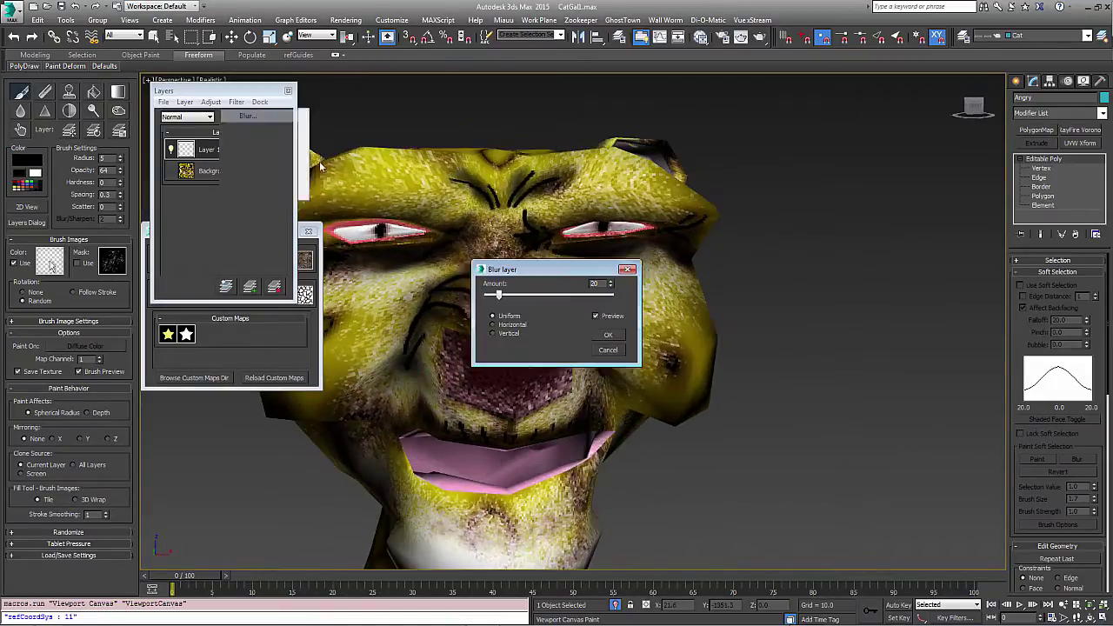
{"action": "left_click_drag", "start_coordinate": [498, 294], "coordinate": [490, 297]}
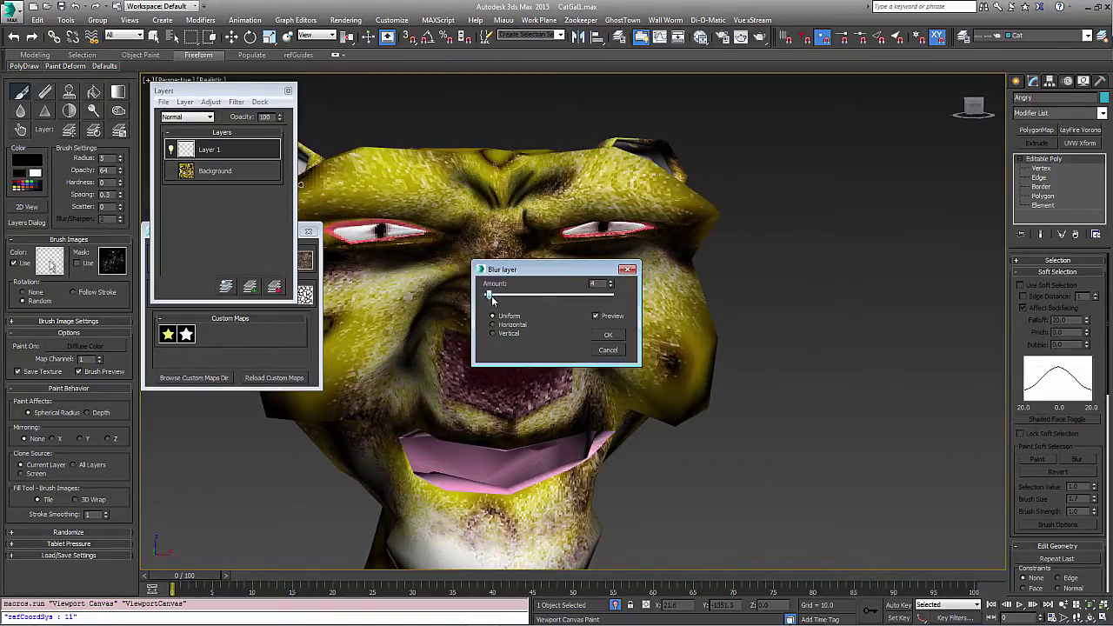
{"action": "left_click", "coordinate": [608, 335]}
{"action": "middle_click_drag", "start_coordinate": [613, 339], "coordinate": [729, 348], "text": "alt"}
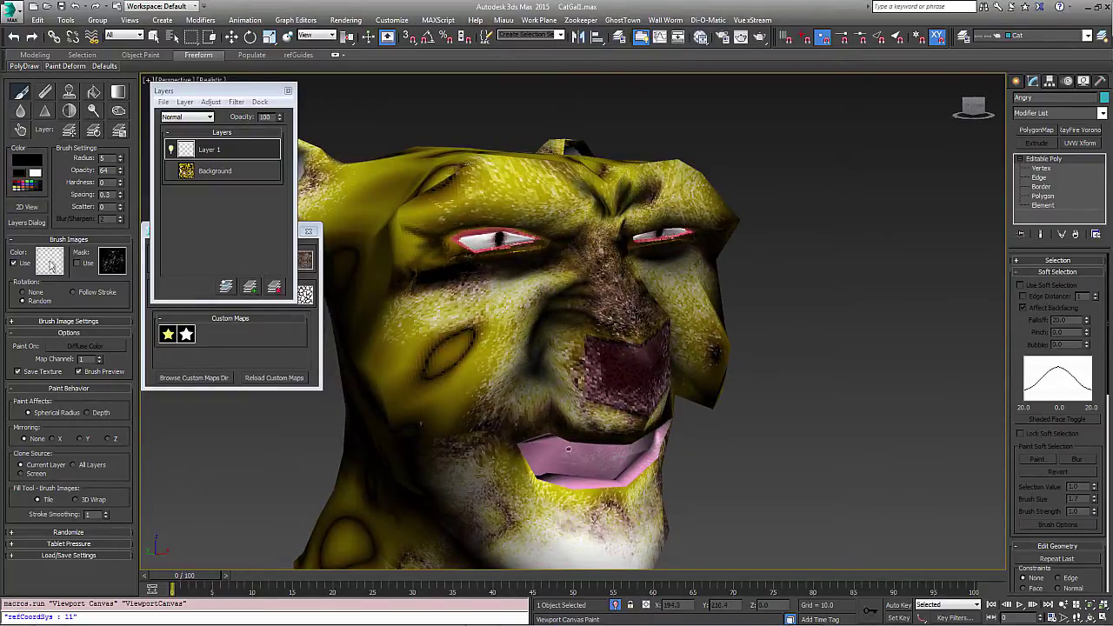
- Add a second paint layer and set the brush color to red
{"action": "left_click", "coordinate": [249, 288]}
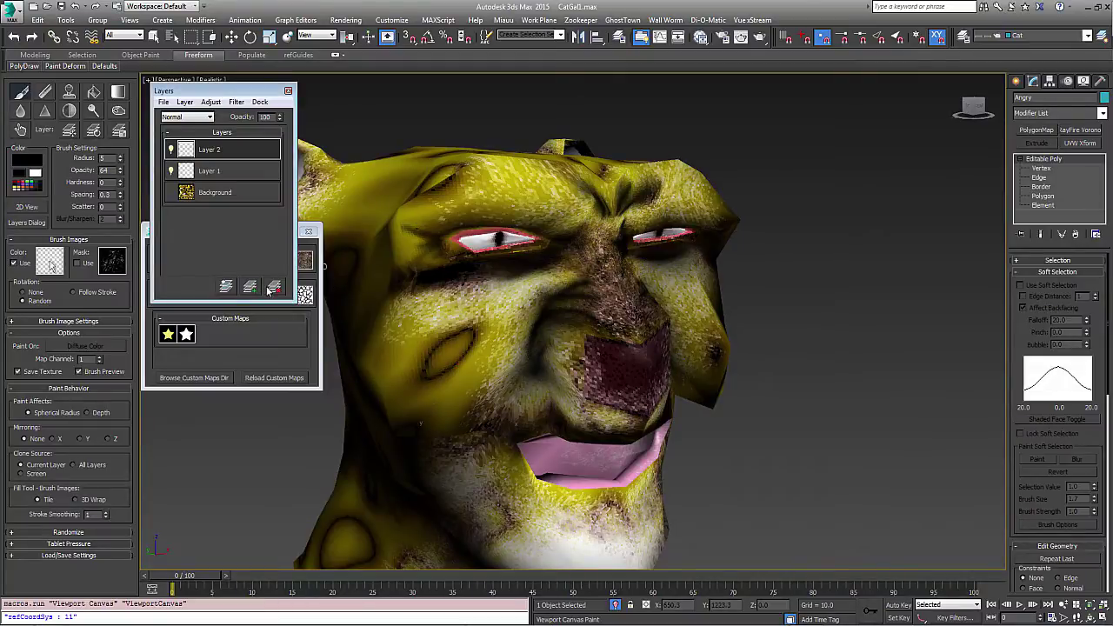
{"action": "left_click", "coordinate": [25, 165]}
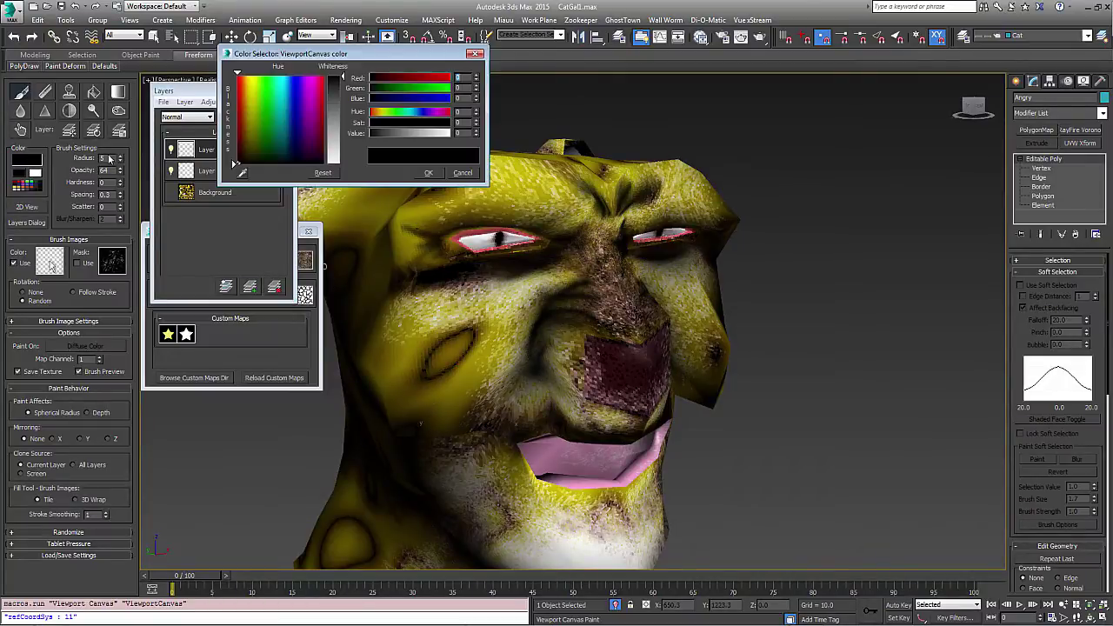
{"action": "left_click", "coordinate": [323, 85]}
{"action": "left_click", "coordinate": [428, 172]}
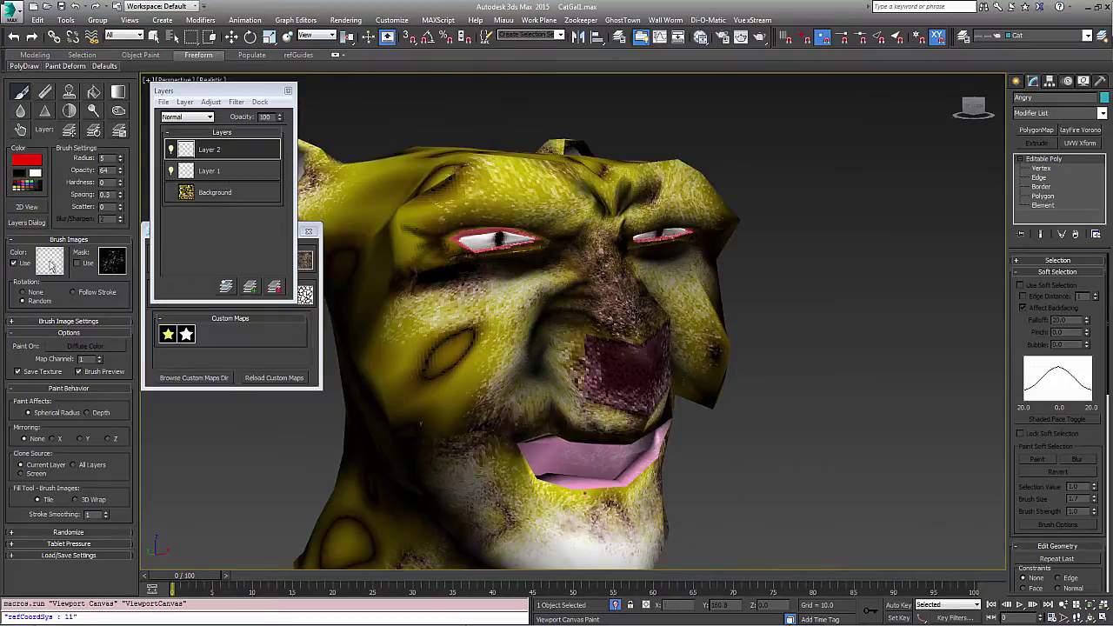
- Paint the lips and the inside of the mouth red, starting with brush radius 23
{"action": "left_click_drag", "start_coordinate": [588, 487], "coordinate": [636, 481], "text": "ctrl+shift"}
{"action": "middle_click_drag", "start_coordinate": [608, 485], "coordinate": [508, 502], "text": "alt"}
{"action": "left_click_drag", "start_coordinate": [492, 506], "coordinate": [593, 489]}
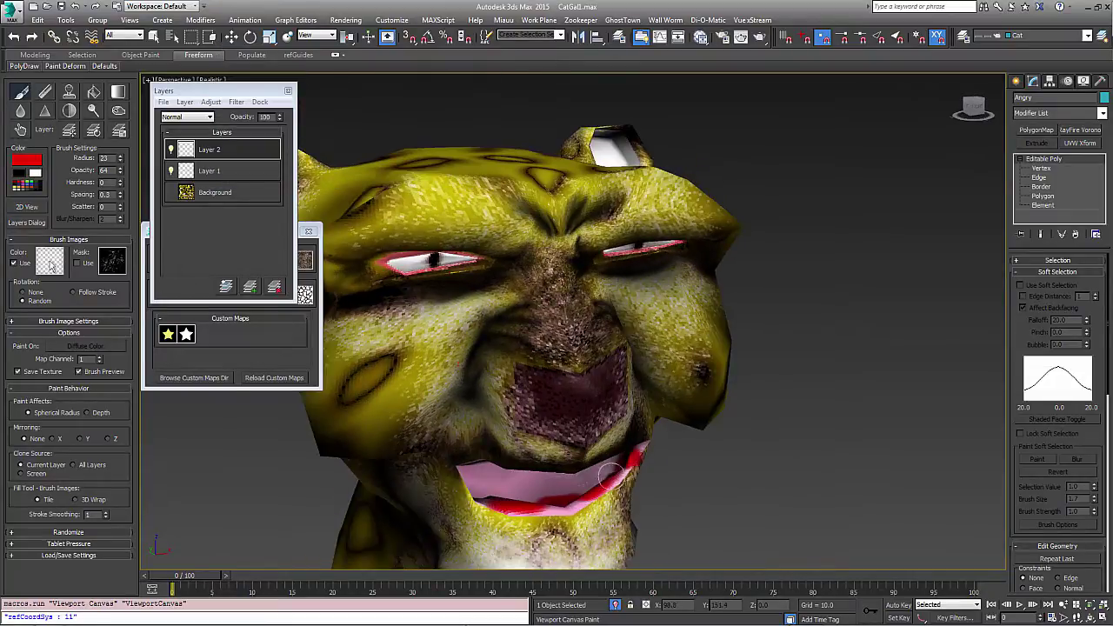
{"action": "scroll", "coordinate": [607, 478], "scroll_direction": "up", "scroll_amount": 8}
{"action": "mouse_move", "coordinate": [700, 399]}
{"action": "left_mouse_down"}
{"action": "mouse_move", "coordinate": [686, 417]}
{"action": "mouse_move", "coordinate": [522, 487]}
{"action": "mouse_move", "coordinate": [303, 508]}
{"action": "mouse_move", "coordinate": [671, 441]}
{"action": "left_mouse_up"}
{"action": "middle_click_drag", "start_coordinate": [565, 483], "coordinate": [610, 462], "text": "alt"}
{"action": "mouse_move", "coordinate": [610, 462]}
{"action": "left_mouse_down", "text": "ctrl+shift"}
{"action": "mouse_move", "coordinate": [639, 494]}
{"action": "mouse_move", "coordinate": [566, 458]}
{"action": "left_mouse_up", "text": "ctrl+shift"}
{"action": "middle_click_drag", "start_coordinate": [566, 456], "coordinate": [360, 472]}
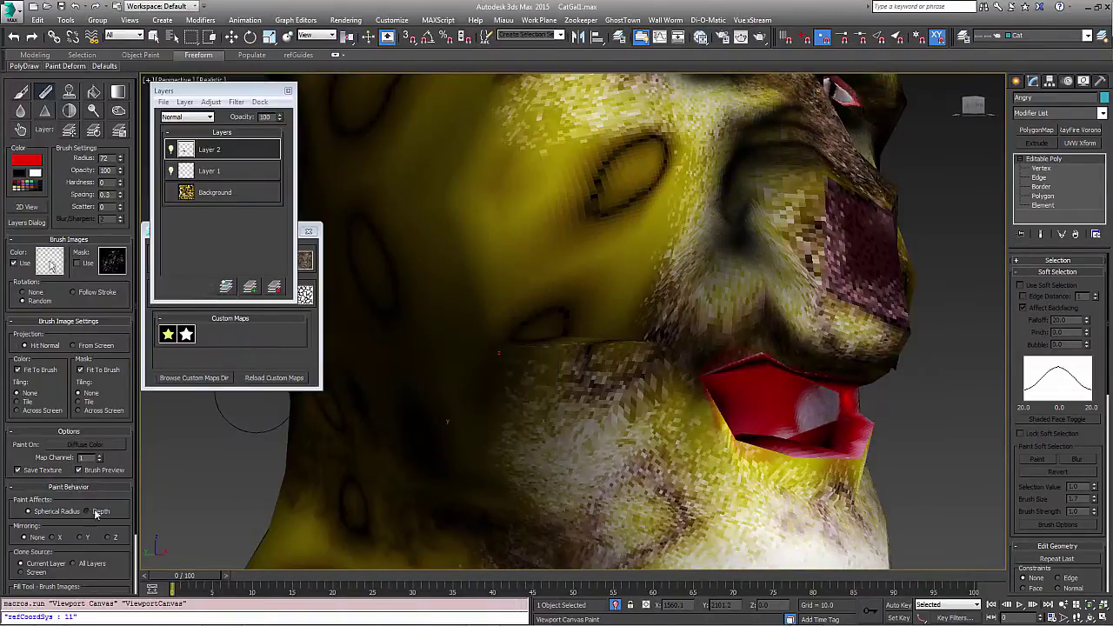
- Set the paint to affect by Depth and erase stray red around the mouth
{"action": "left_click", "coordinate": [96, 513]}
{"action": "mouse_move", "coordinate": [819, 404]}
{"action": "middle_mouse_down", "text": "alt"}
{"action": "mouse_move", "coordinate": [795, 417]}
{"action": "mouse_move", "coordinate": [725, 396]}
{"action": "middle_mouse_up", "text": "alt"}
{"action": "left_click", "coordinate": [48, 92]}
{"action": "left_click_drag", "start_coordinate": [758, 278], "coordinate": [765, 228]}
{"action": "mouse_move", "coordinate": [765, 228]}
{"action": "middle_mouse_down", "text": "alt"}
{"action": "mouse_move", "coordinate": [770, 308]}
{"action": "mouse_move", "coordinate": [645, 527]}
{"action": "mouse_move", "coordinate": [650, 290]}
{"action": "middle_mouse_up", "text": "alt"}
{"action": "scroll", "coordinate": [735, 356], "scroll_direction": "down", "scroll_amount": 5}
- Paint red around the rim of the cat's right eye with brush radius 27 and opacity 24
{"action": "scroll", "coordinate": [652, 283], "scroll_direction": "up", "scroll_amount": 6}
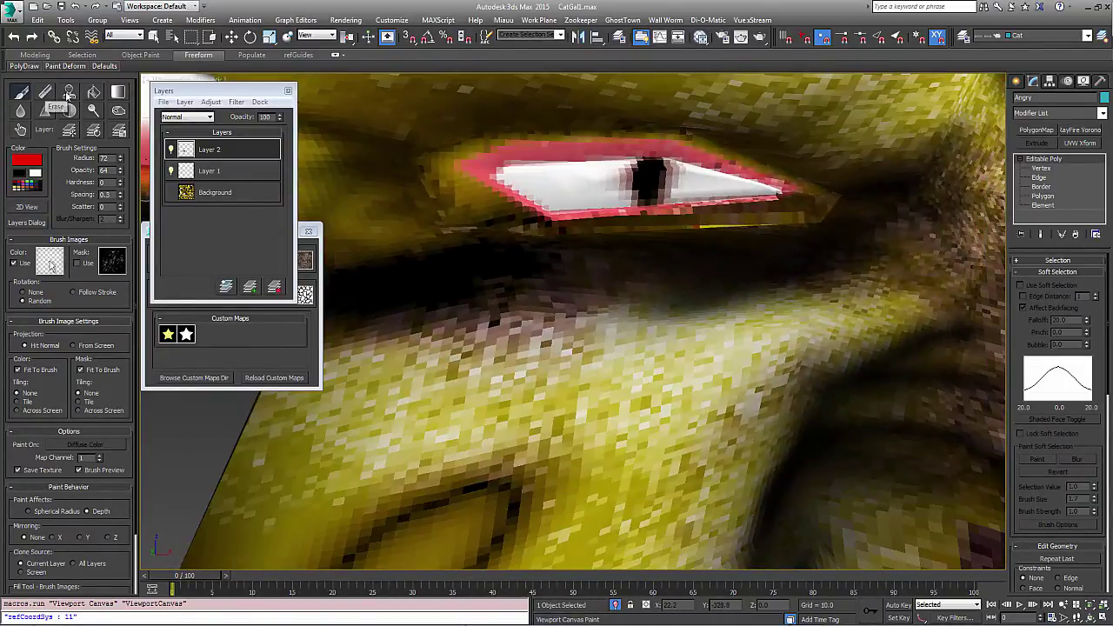
{"action": "left_click", "coordinate": [116, 110]}
{"action": "left_click_drag", "start_coordinate": [506, 136], "coordinate": [576, 141], "text": "ctrl+shift"}
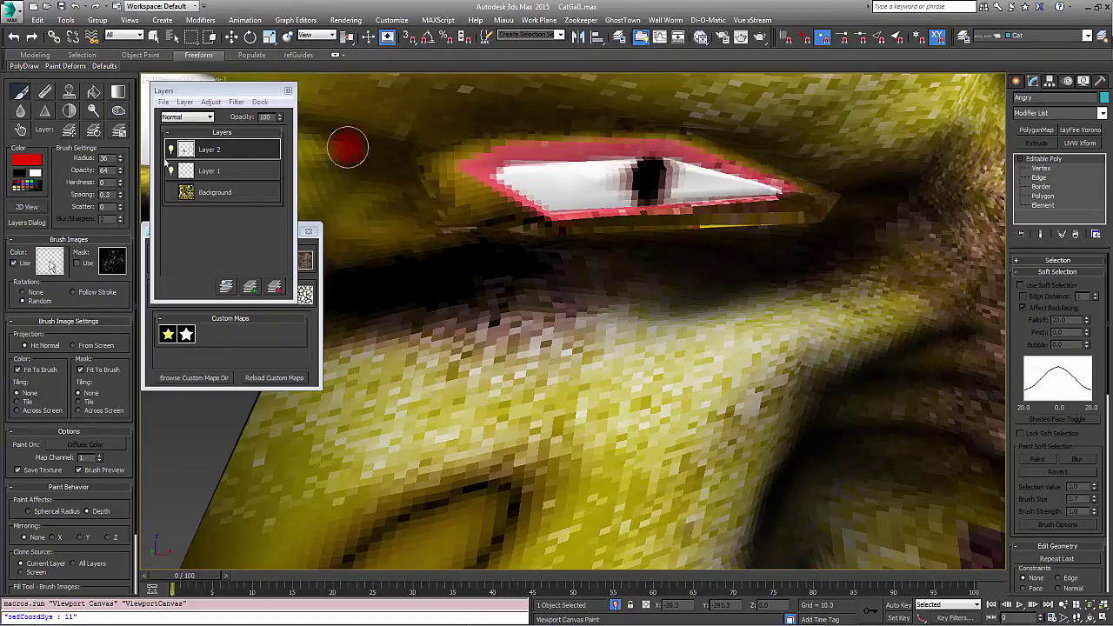
{"action": "left_click_drag", "start_coordinate": [120, 180], "coordinate": [120, 192]}
{"action": "mouse_move", "coordinate": [638, 150]}
{"action": "left_mouse_down"}
{"action": "mouse_move", "coordinate": [619, 146]}
{"action": "mouse_move", "coordinate": [714, 159]}
{"action": "mouse_move", "coordinate": [787, 188]}
{"action": "left_mouse_up"}
{"action": "mouse_move", "coordinate": [493, 181]}
{"action": "left_mouse_down"}
{"action": "mouse_move", "coordinate": [553, 210]}
{"action": "mouse_move", "coordinate": [781, 200]}
{"action": "left_mouse_up"}
- Paint red around the rim of the cat's left eye
{"action": "mouse_move", "coordinate": [781, 204]}
{"action": "middle_mouse_down", "text": "alt"}
{"action": "mouse_move", "coordinate": [803, 200]}
{"action": "mouse_move", "coordinate": [445, 151]}
{"action": "middle_mouse_up", "text": "alt"}
{"action": "left_click_drag", "start_coordinate": [445, 153], "coordinate": [646, 174]}
{"action": "middle_click_drag", "start_coordinate": [646, 173], "coordinate": [521, 209], "text": "alt"}
{"action": "left_click_drag", "start_coordinate": [404, 225], "coordinate": [673, 206]}
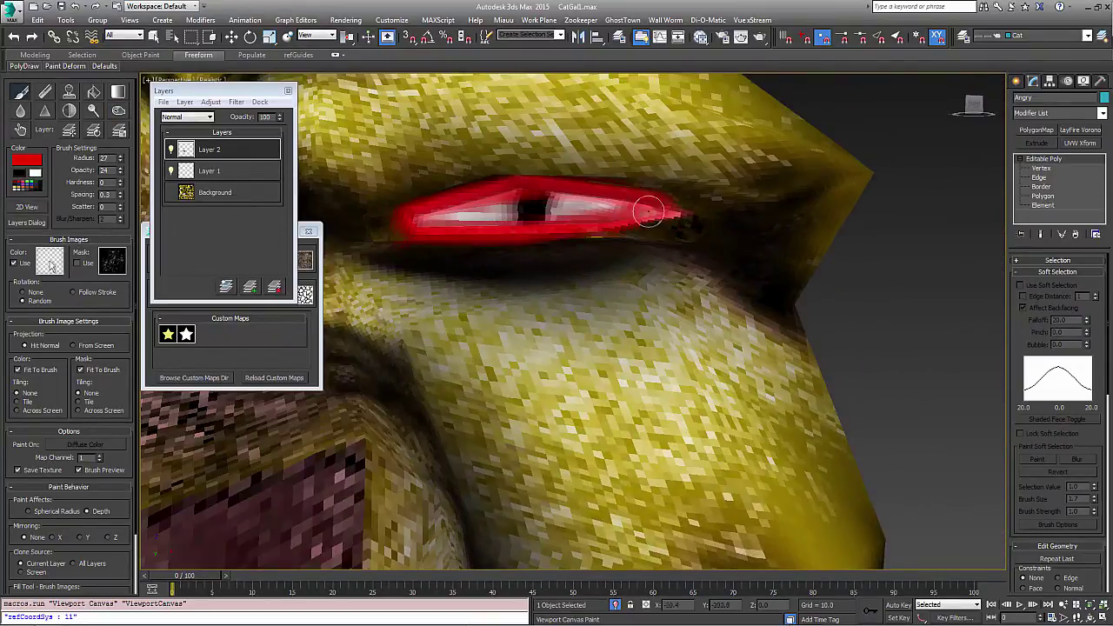
- Erase excess red paint across the eye with the Erase brush
{"action": "middle_click_drag", "start_coordinate": [673, 206], "coordinate": [526, 277], "text": "alt"}
{"action": "left_click", "coordinate": [40, 94]}
{"action": "left_click_drag", "start_coordinate": [461, 323], "coordinate": [649, 318]}
{"action": "scroll", "coordinate": [695, 306], "scroll_direction": "down", "scroll_amount": 5}
{"action": "mouse_move", "coordinate": [696, 306]}
{"action": "middle_mouse_down", "text": "alt"}
{"action": "mouse_move", "coordinate": [718, 298]}
{"action": "mouse_move", "coordinate": [765, 239]}
{"action": "middle_mouse_up", "text": "alt"}
{"action": "left_click", "coordinate": [21, 113]}
{"action": "left_click", "coordinate": [20, 129]}
{"action": "mouse_move", "coordinate": [544, 232]}
{"action": "middle_mouse_down", "text": "alt"}
{"action": "mouse_move", "coordinate": [496, 236]}
{"action": "mouse_move", "coordinate": [487, 274]}
{"action": "middle_mouse_up", "text": "alt"}
{"action": "mouse_move", "coordinate": [810, 295]}
{"action": "middle_mouse_down", "text": "alt"}
{"action": "mouse_move", "coordinate": [839, 295]}
{"action": "mouse_move", "coordinate": [781, 297]}
{"action": "mouse_move", "coordinate": [807, 330]}
{"action": "middle_mouse_up", "text": "alt"}
{"action": "left_click", "coordinate": [44, 92]}
- Finish painting, flattening the layers and saving the current texture
{"action": "scroll", "coordinate": [768, 288], "scroll_direction": "down", "scroll_amount": 5}
{"action": "scroll", "coordinate": [806, 331], "scroll_direction": "up", "scroll_amount": 2}
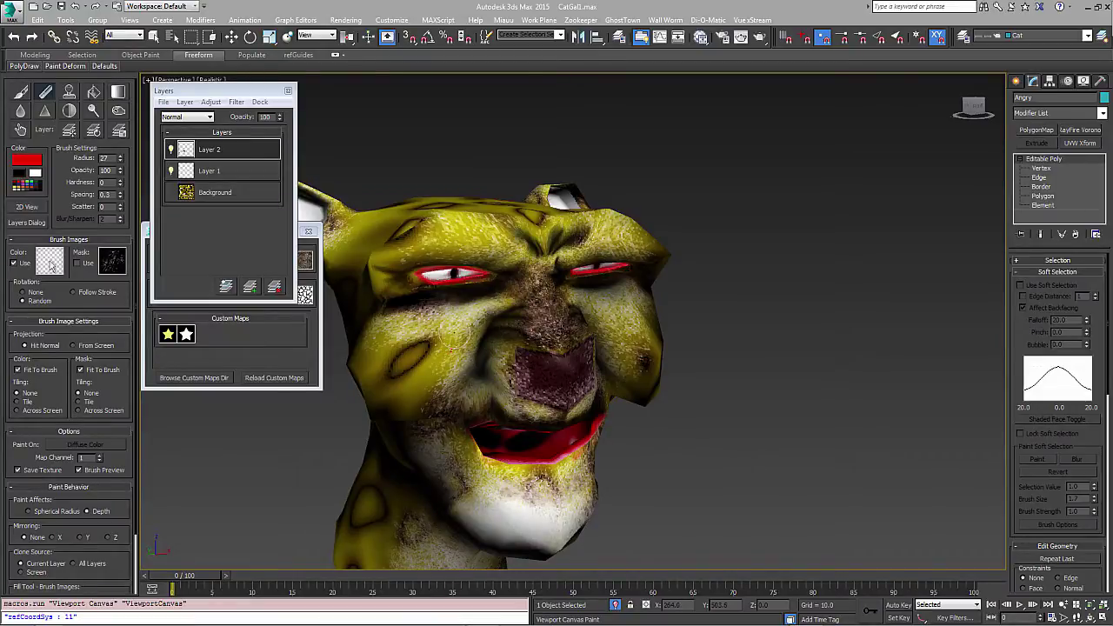
{"action": "right_click", "coordinate": [454, 338]}
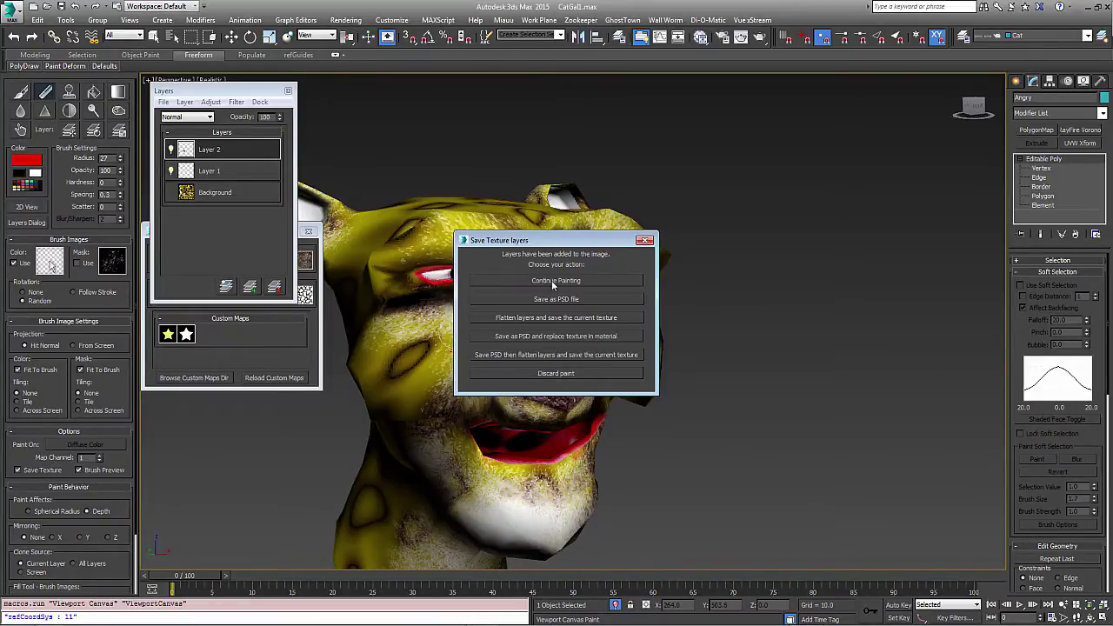
{"action": "left_click", "coordinate": [567, 318]}
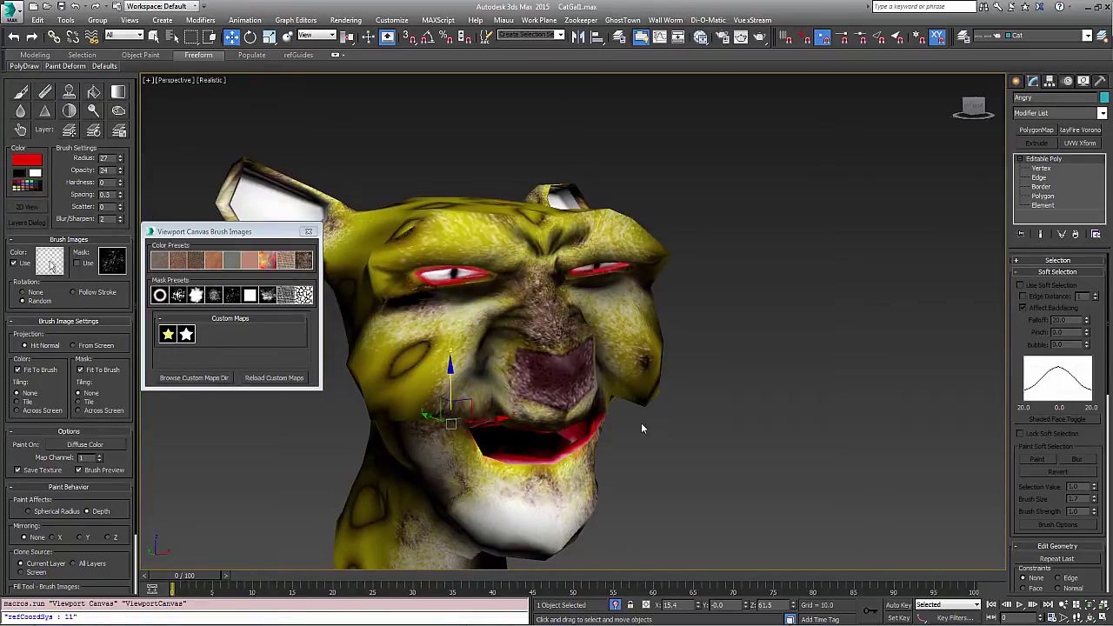
- Select the Suprised head and start Viewport Canvas painting on its catwarrior_stretch diffuse color map
{"action": "scroll", "coordinate": [624, 524], "scroll_direction": "down", "scroll_amount": 5}
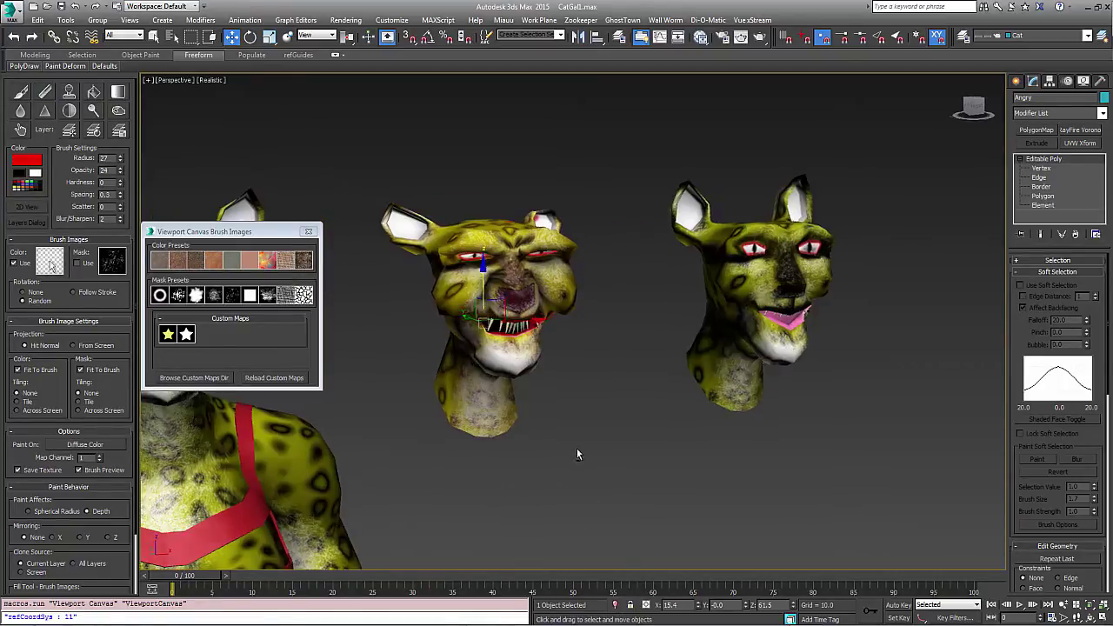
{"action": "middle_click_drag", "start_coordinate": [578, 448], "coordinate": [623, 426], "text": "alt"}
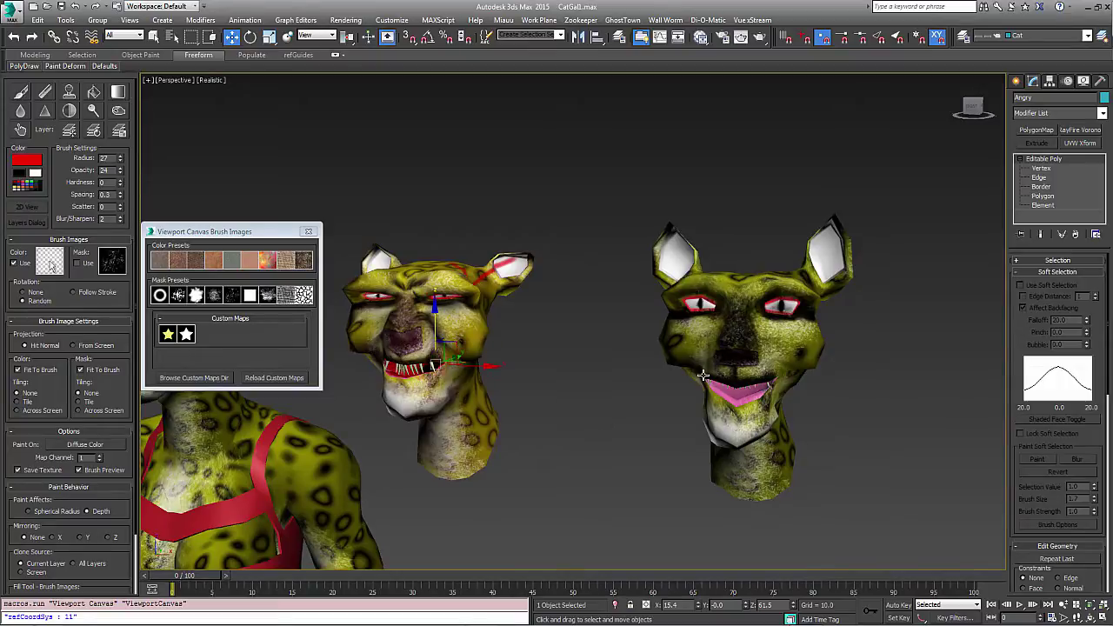
{"action": "left_click", "coordinate": [708, 341]}
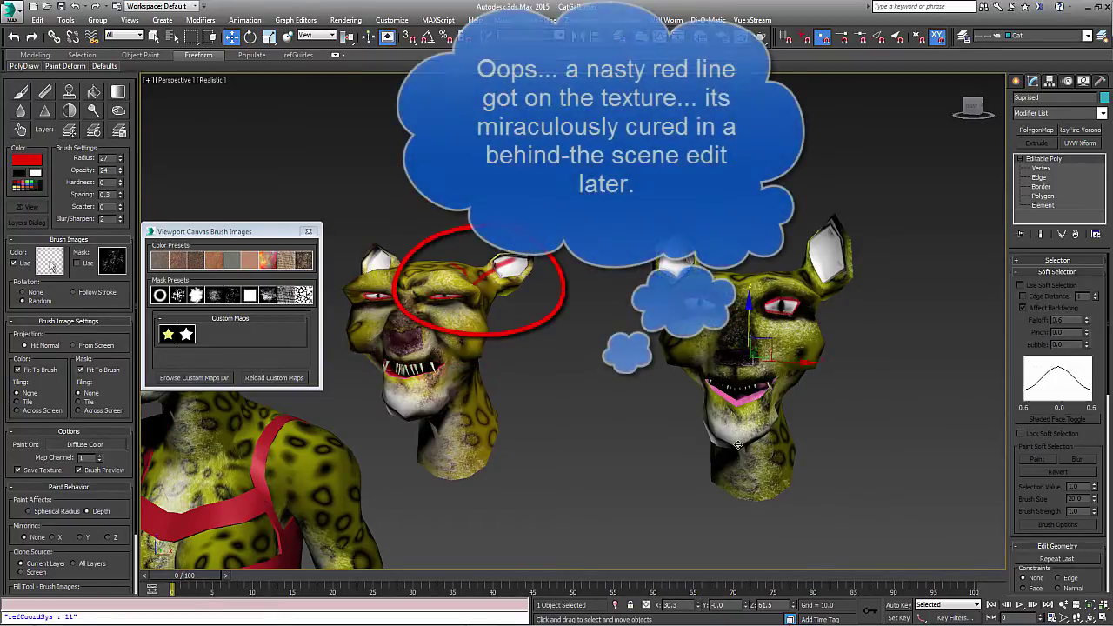
{"action": "left_click", "coordinate": [20, 93]}
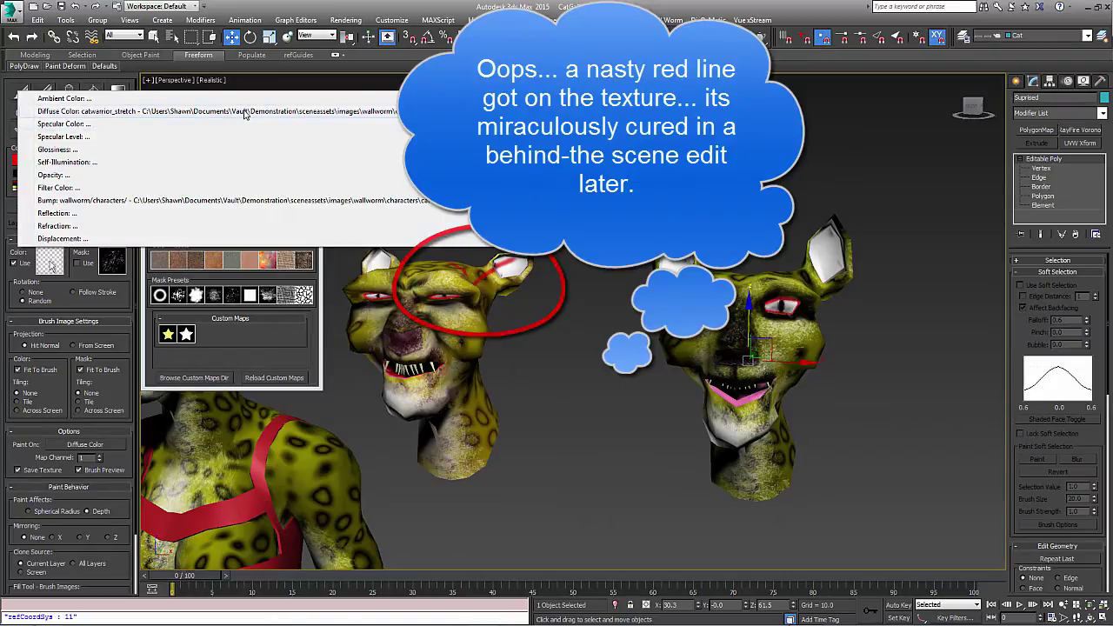
{"action": "left_click", "coordinate": [246, 114]}
{"action": "scroll", "coordinate": [631, 321], "scroll_direction": "up", "scroll_amount": 6}
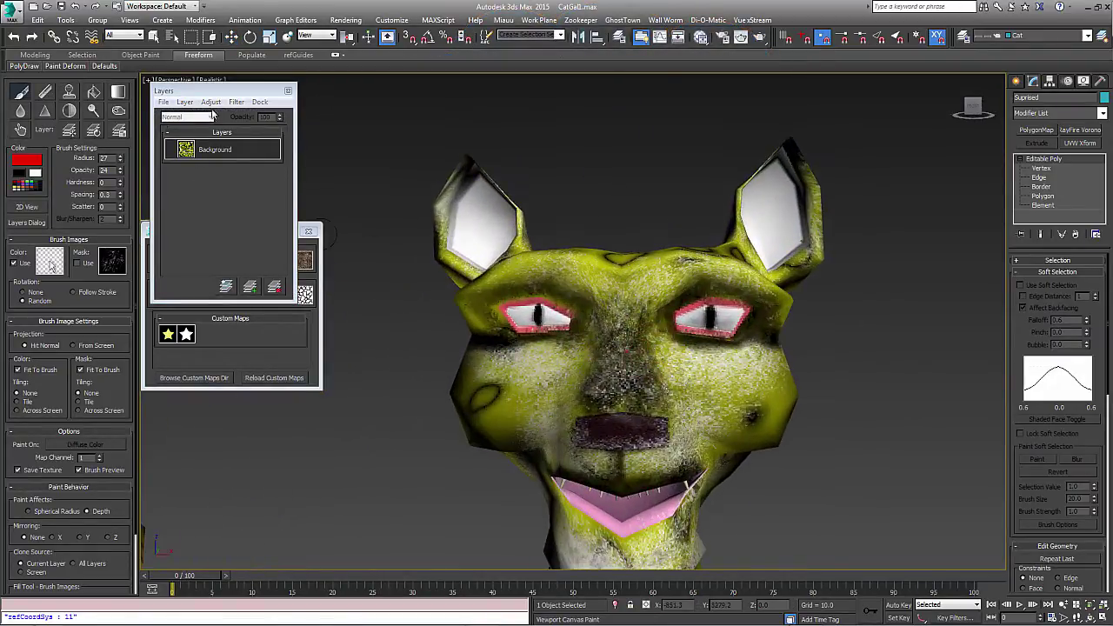
- Raise the brightness and contrast of the stretch texture's Background layer
{"action": "left_click", "coordinate": [211, 103]}
{"action": "left_click", "coordinate": [225, 118]}
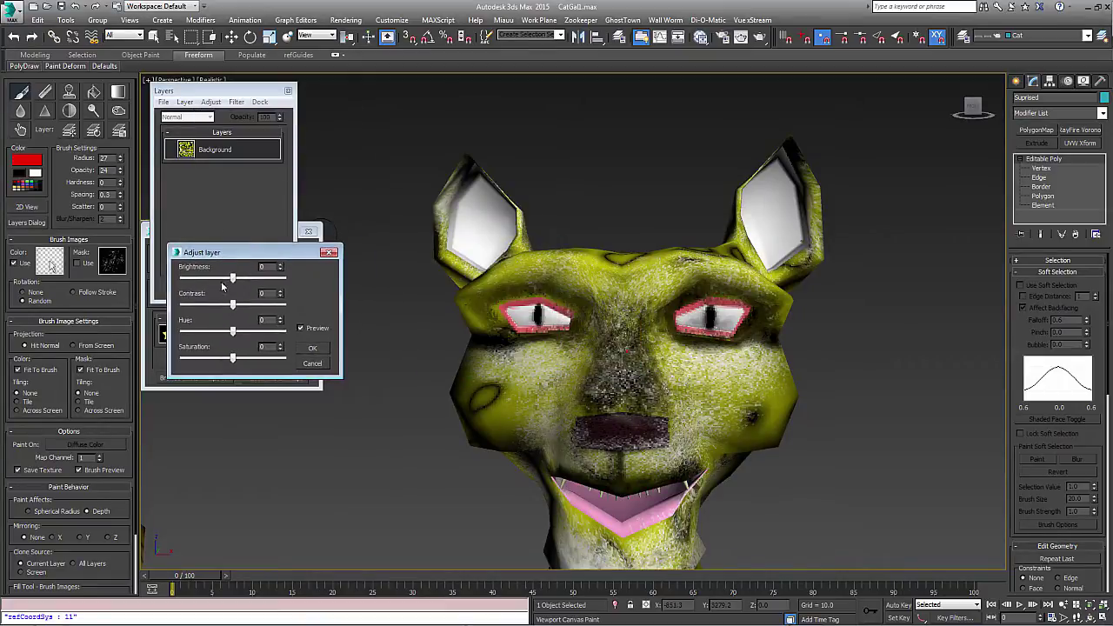
{"action": "left_click_drag", "start_coordinate": [232, 278], "coordinate": [250, 306]}
{"action": "left_click", "coordinate": [312, 348]}
- Add a VertexPaint modifier to the Angry head and rename it wrinkle
{"action": "mouse_move", "coordinate": [619, 367]}
{"action": "middle_mouse_down", "text": "alt"}
{"action": "mouse_move", "coordinate": [665, 370]}
{"action": "mouse_move", "coordinate": [632, 362]}
{"action": "middle_mouse_up", "text": "alt"}
{"action": "mouse_move", "coordinate": [519, 383]}
{"action": "middle_mouse_down", "text": "alt"}
{"action": "mouse_move", "coordinate": [443, 385]}
{"action": "mouse_move", "coordinate": [547, 387]}
{"action": "mouse_move", "coordinate": [533, 384]}
{"action": "middle_mouse_up", "text": "alt"}
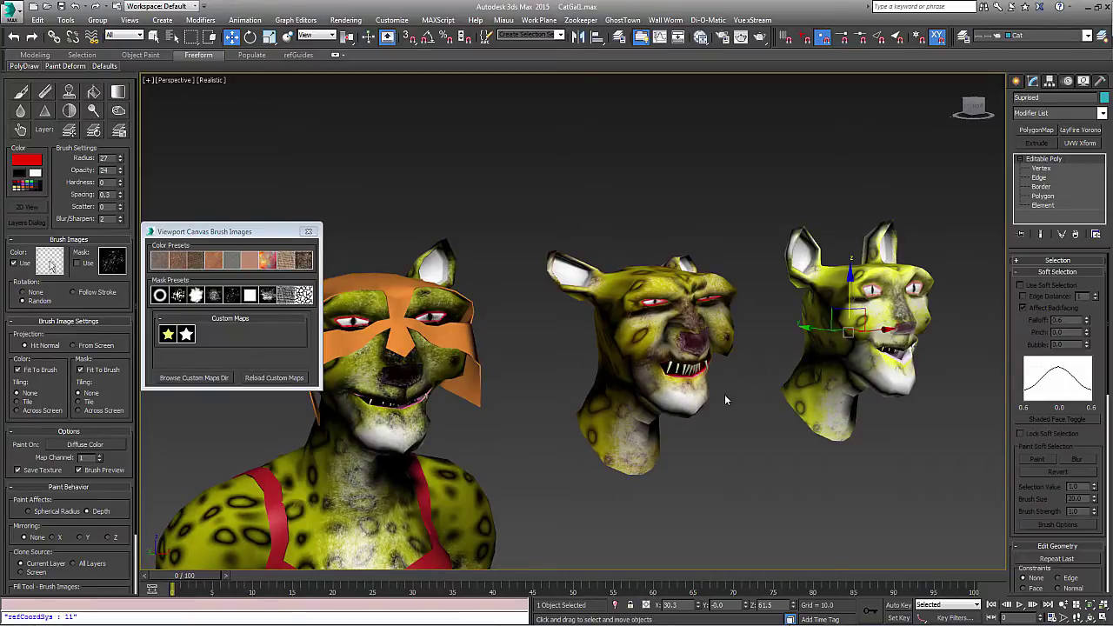
{"action": "middle_click_drag", "start_coordinate": [724, 393], "coordinate": [674, 401]}
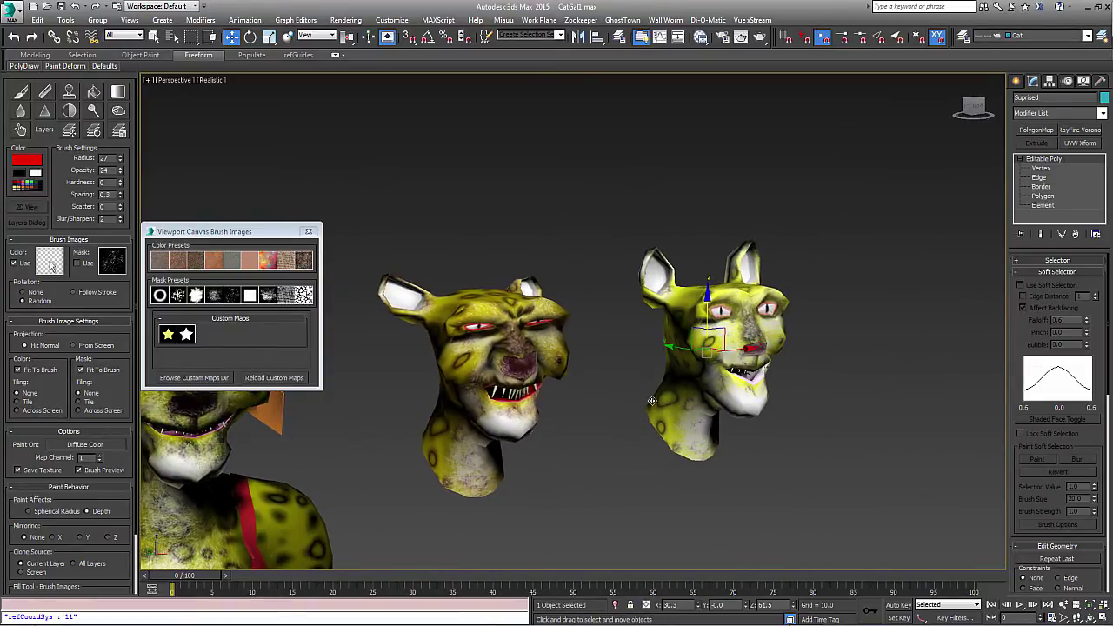
{"action": "scroll", "coordinate": [616, 400], "scroll_direction": "up", "scroll_amount": 2}
{"action": "left_click", "coordinate": [513, 321]}
{"action": "left_click", "coordinate": [1101, 114]}
{"action": "scroll", "coordinate": [1078, 391], "scroll_direction": "down", "scroll_amount": 10}
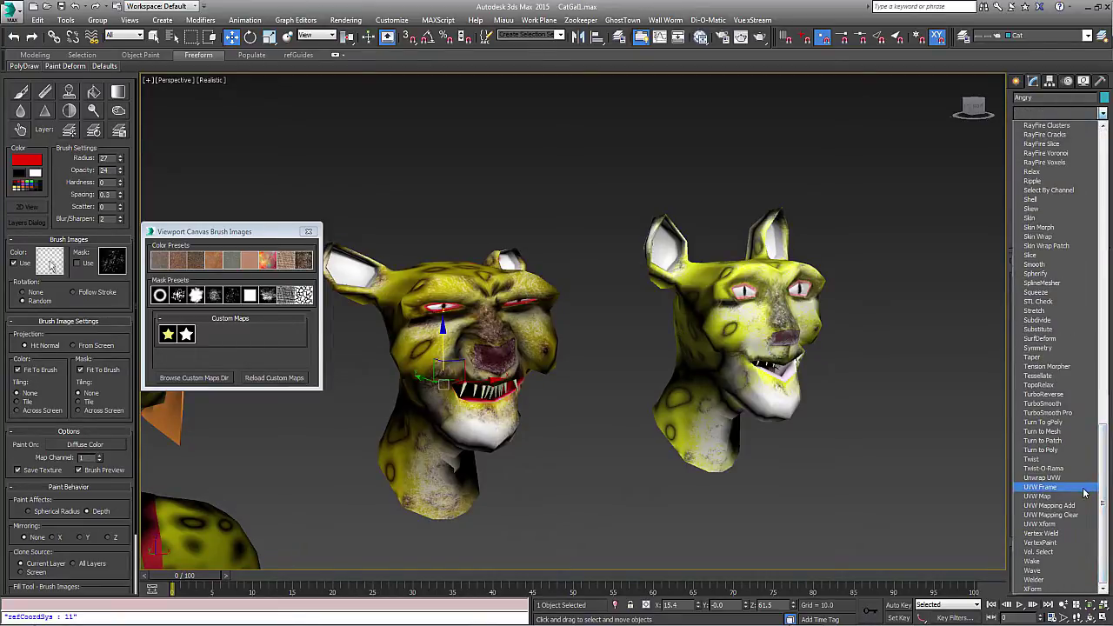
{"action": "left_click", "coordinate": [1025, 543]}
{"action": "right_click", "coordinate": [1045, 160]}
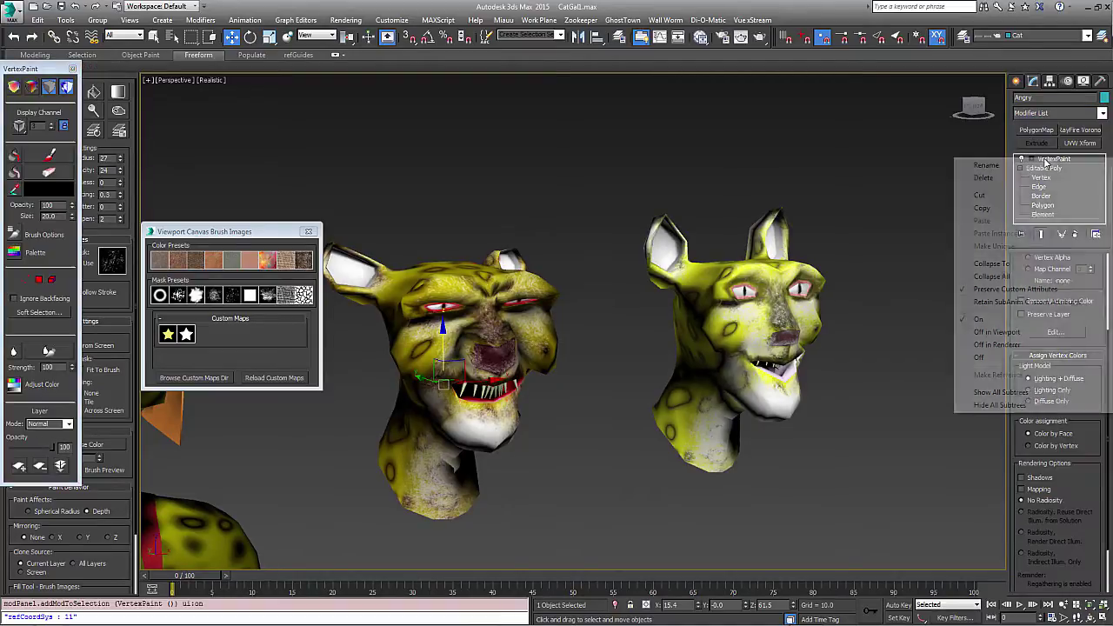
{"action": "left_click", "coordinate": [1023, 160]}
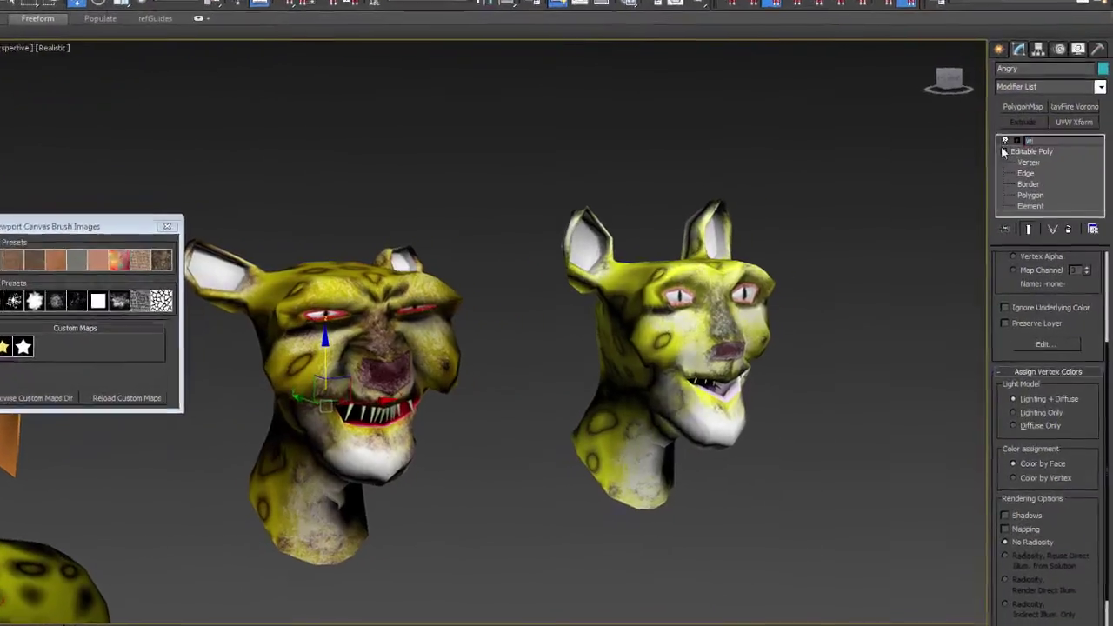
{"action": "type", "text": "wrinkle"}
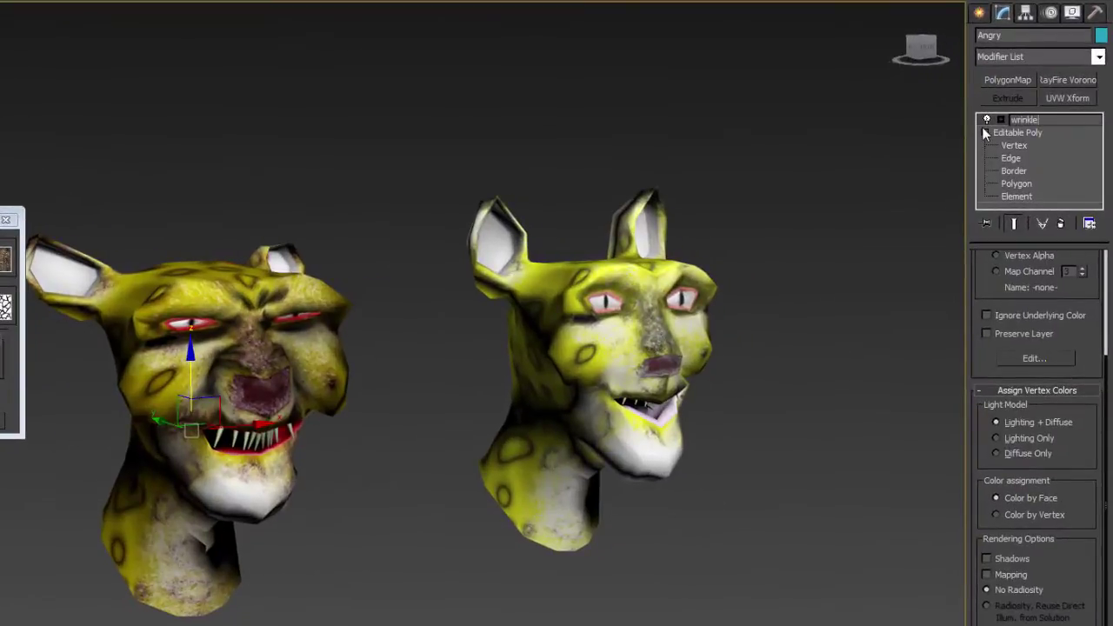
{"action": "key", "text": "Return"}
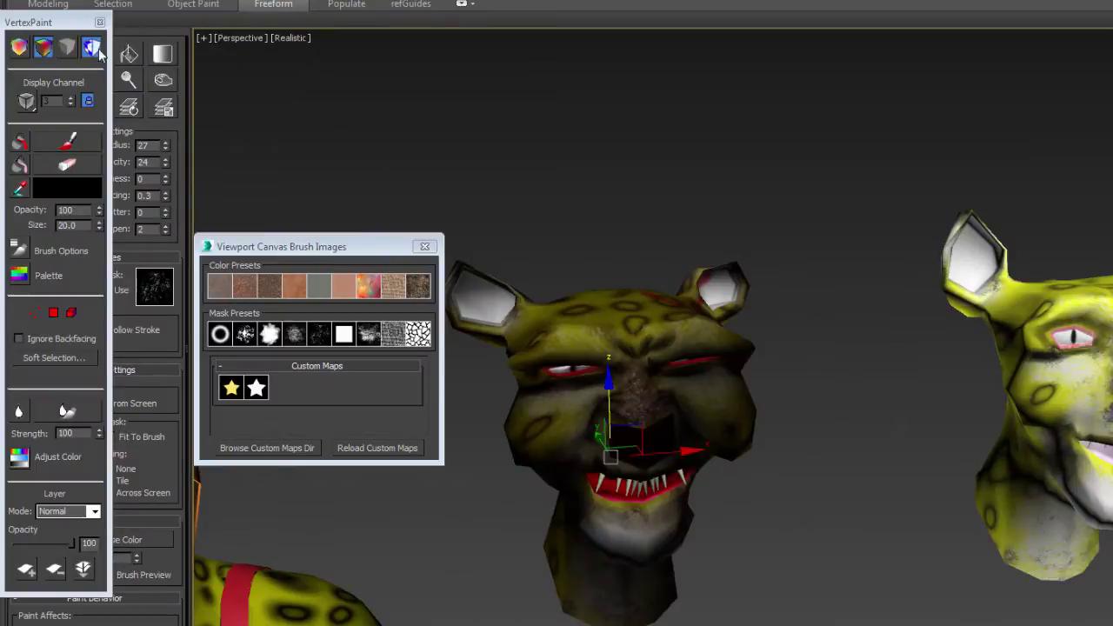
- Switch the display to unshaded vertex colors and fill the whole Angry head with mid-grey, RGB 128
{"action": "left_click", "coordinate": [68, 49]}
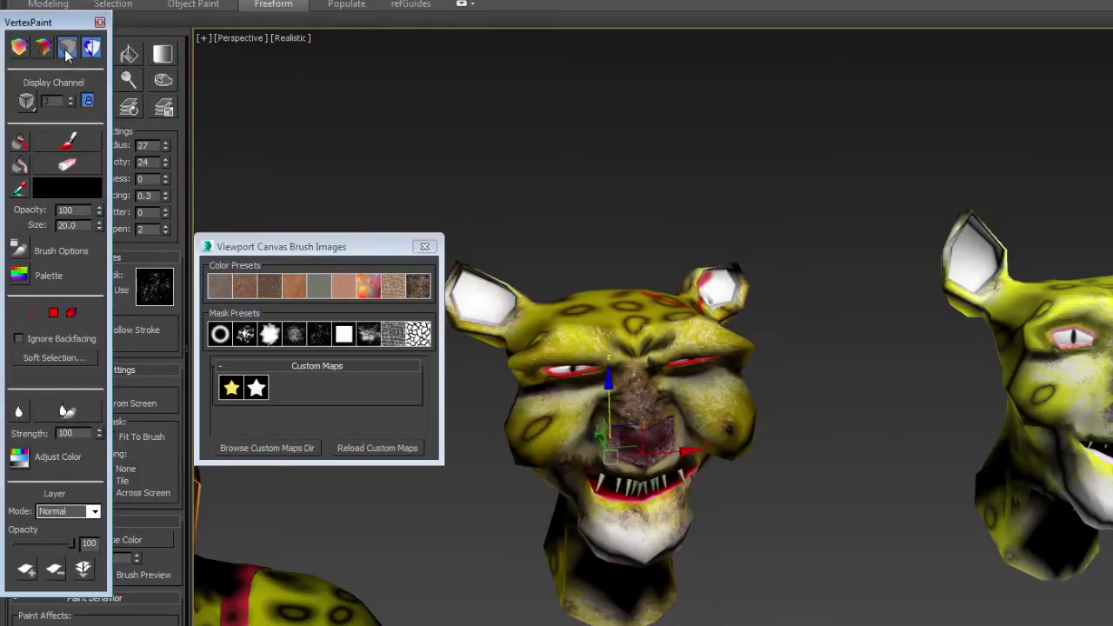
{"action": "left_click", "coordinate": [20, 48]}
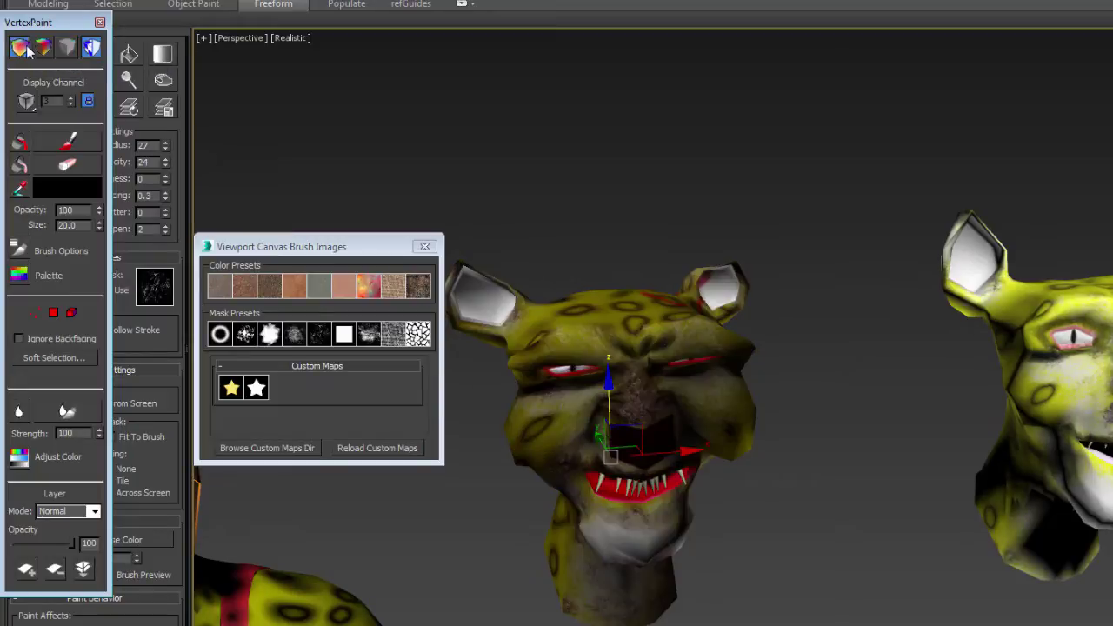
{"action": "scroll", "coordinate": [696, 291], "scroll_direction": "up", "scroll_amount": 8}
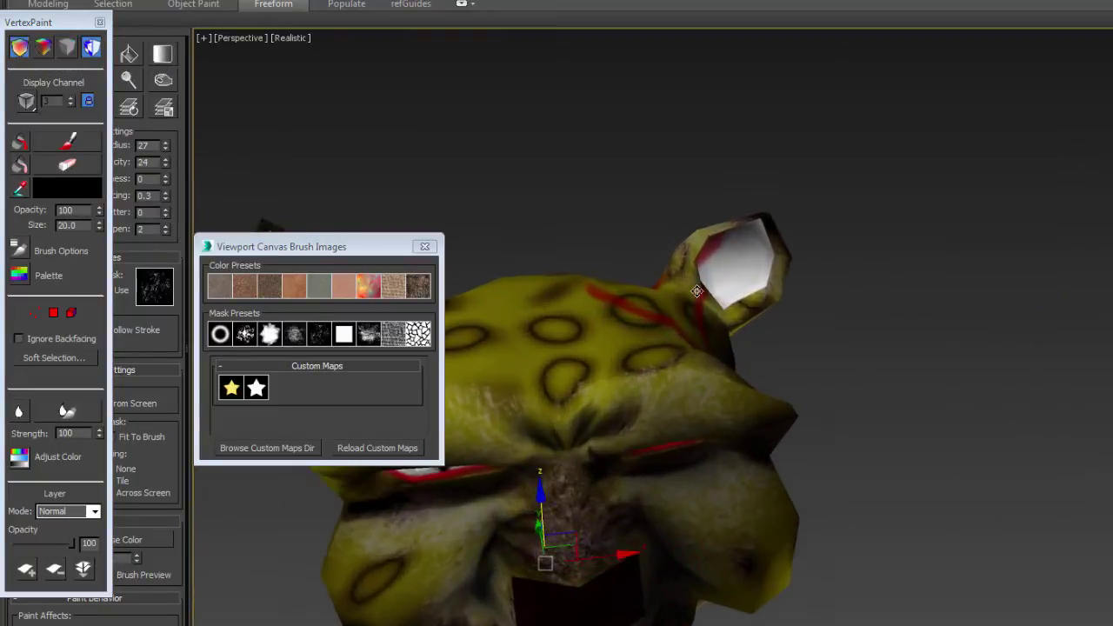
{"action": "middle_click_drag", "start_coordinate": [696, 291], "coordinate": [772, 244], "text": "alt"}
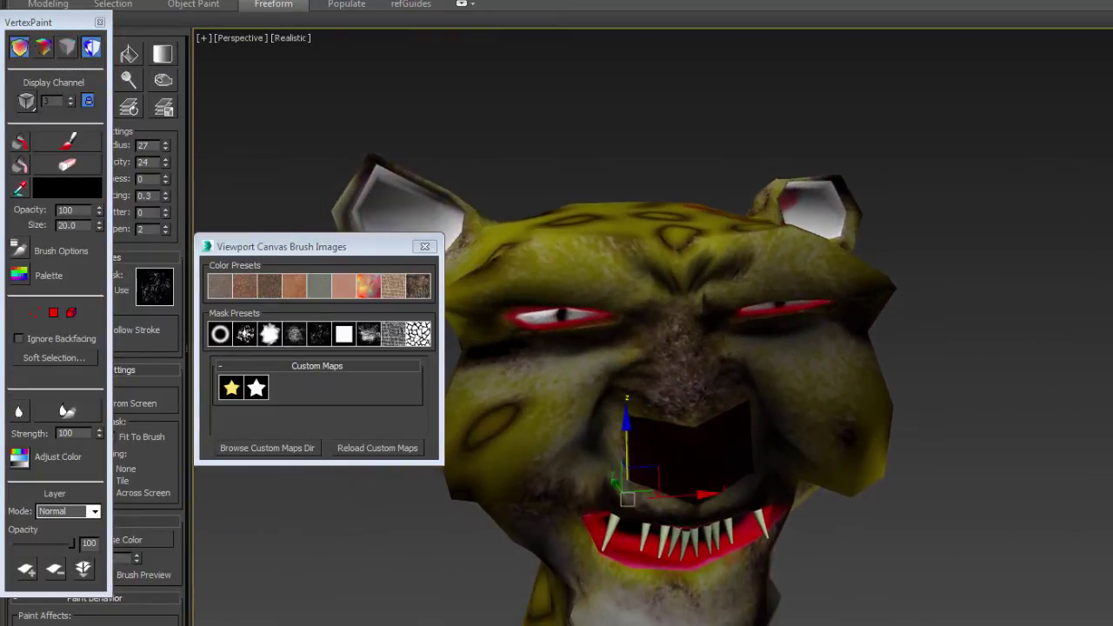
{"action": "scroll", "coordinate": [723, 296], "scroll_direction": "up", "scroll_amount": 2}
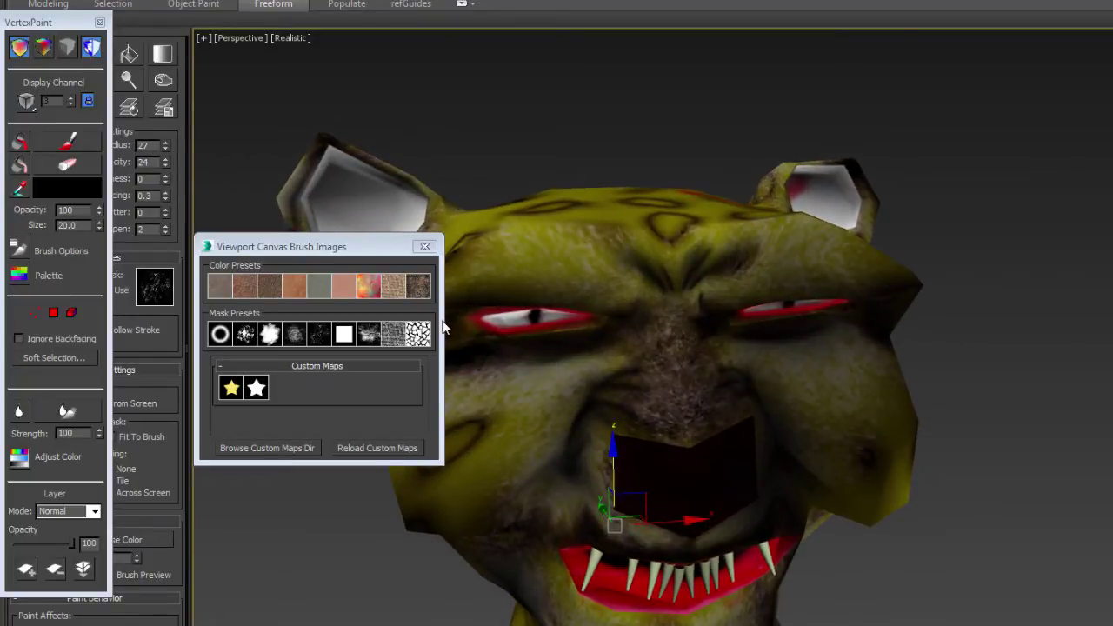
{"action": "left_click", "coordinate": [66, 189]}
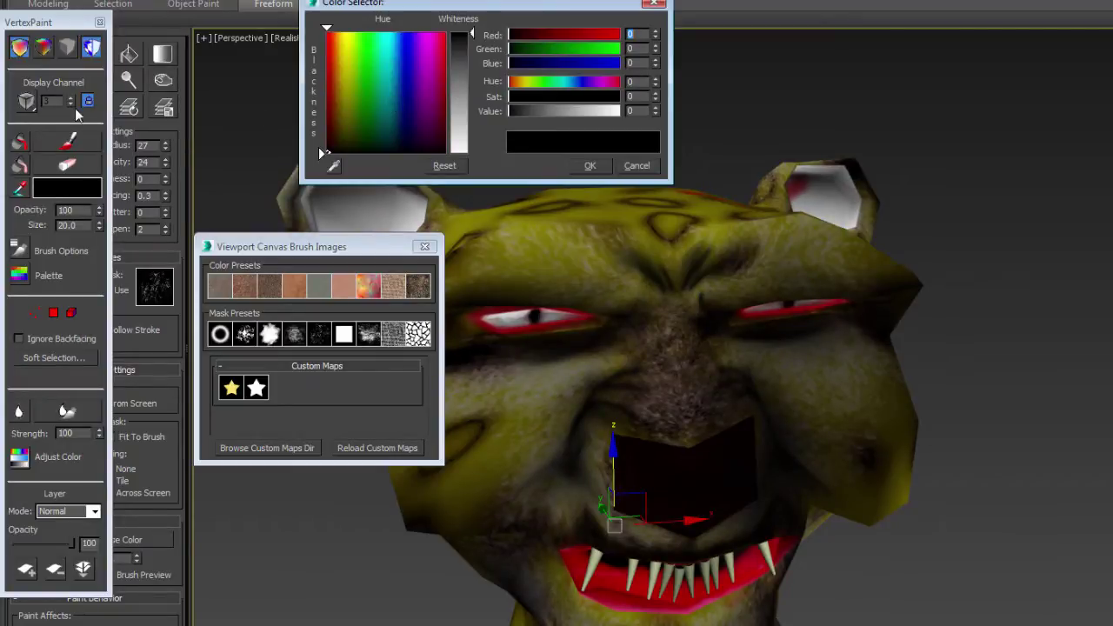
{"action": "left_click", "coordinate": [450, 96]}
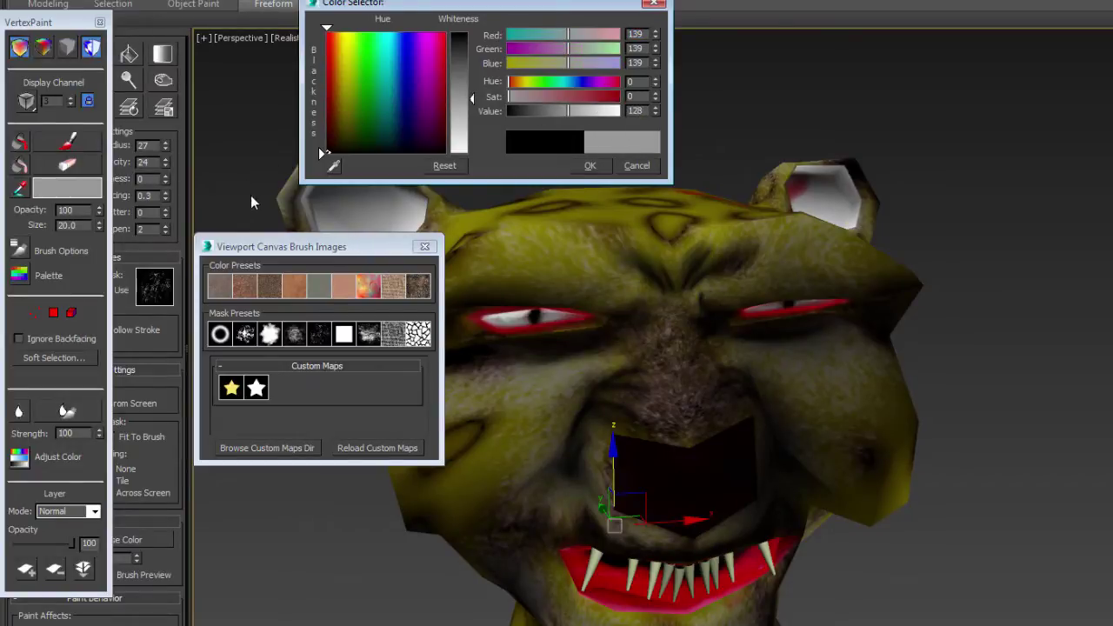
{"action": "left_click", "coordinate": [20, 144]}
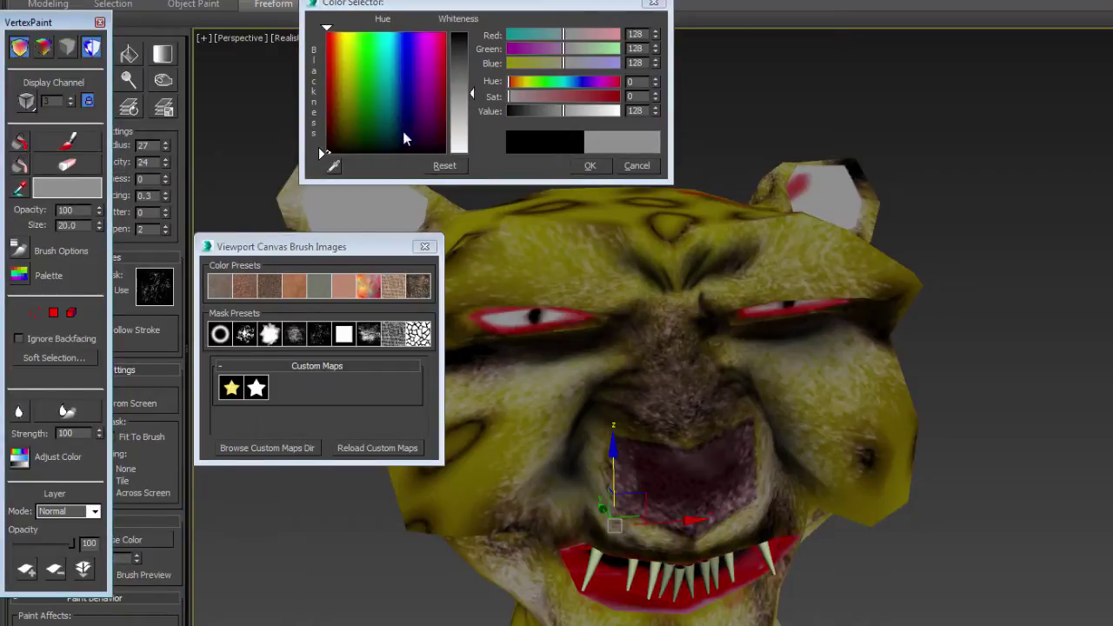
- Paint black vertex color with a 0.4 brush along the creases around the Angry head's nose and mouth
{"action": "left_click_drag", "start_coordinate": [461, 54], "coordinate": [461, 31]}
{"action": "left_click", "coordinate": [63, 147]}
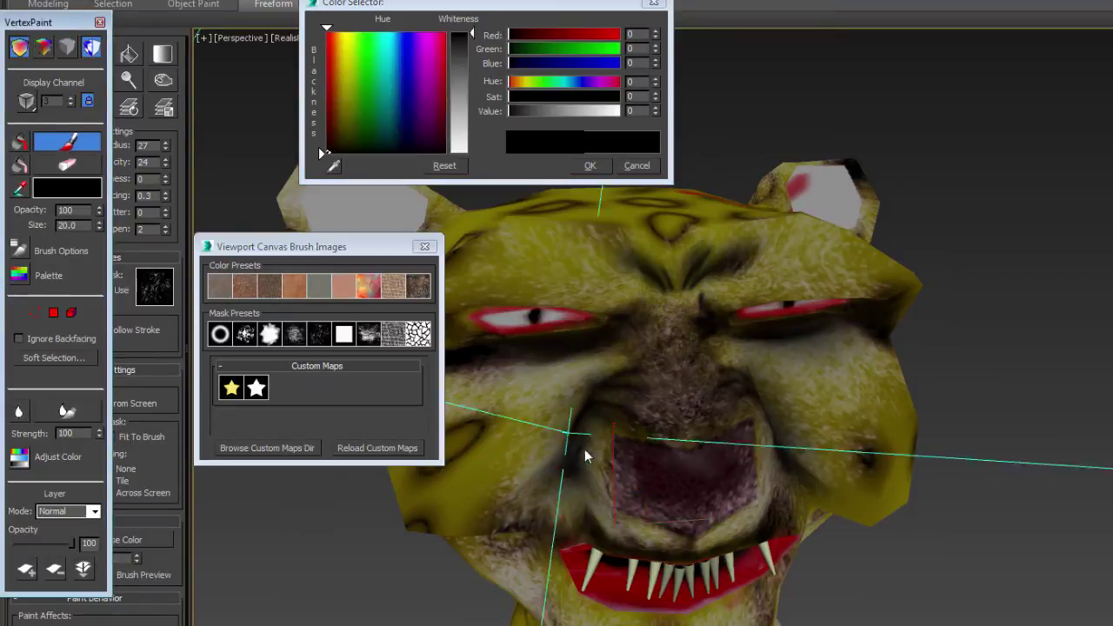
{"action": "left_click_drag", "start_coordinate": [564, 392], "coordinate": [588, 553], "text": "ctrl+shift"}
{"action": "mouse_move", "coordinate": [595, 421]}
{"action": "middle_mouse_down", "text": "alt"}
{"action": "mouse_move", "coordinate": [625, 424]}
{"action": "mouse_move", "coordinate": [632, 390]}
{"action": "middle_mouse_up", "text": "alt"}
{"action": "left_click_drag", "start_coordinate": [634, 385], "coordinate": [638, 379]}
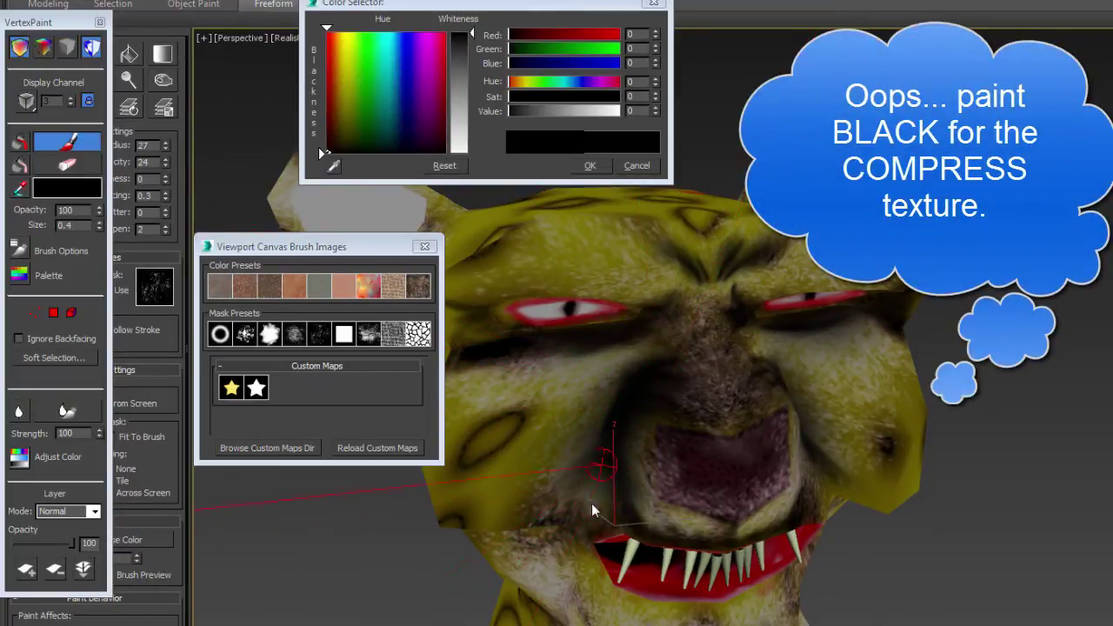
{"action": "middle_click_drag", "start_coordinate": [601, 484], "coordinate": [591, 373], "text": "alt"}
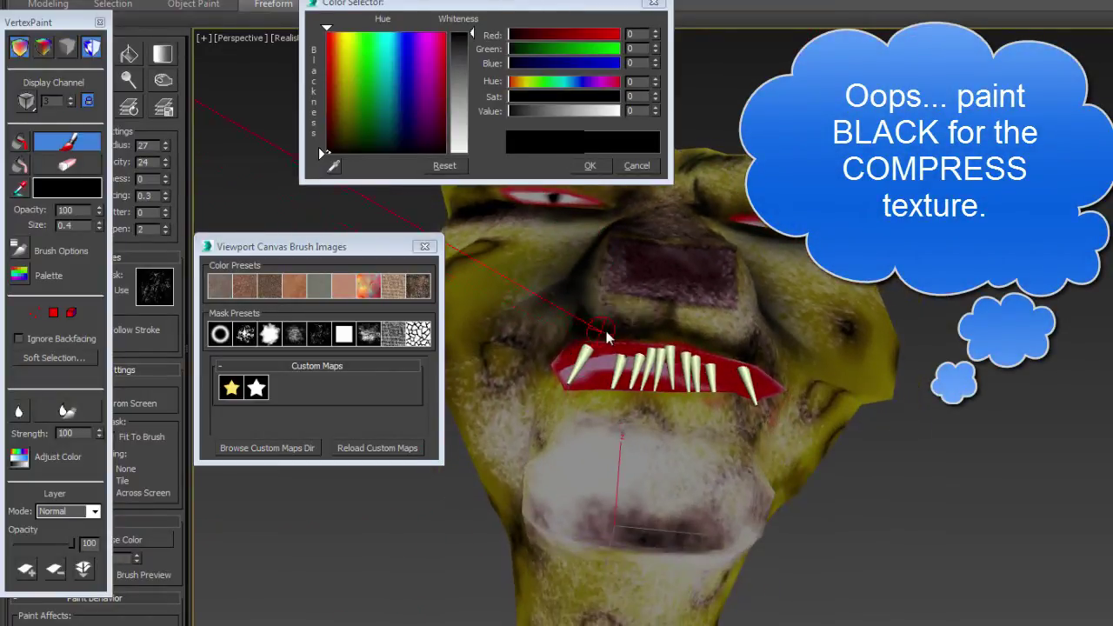
{"action": "middle_click_drag", "start_coordinate": [680, 329], "coordinate": [582, 409], "text": "alt"}
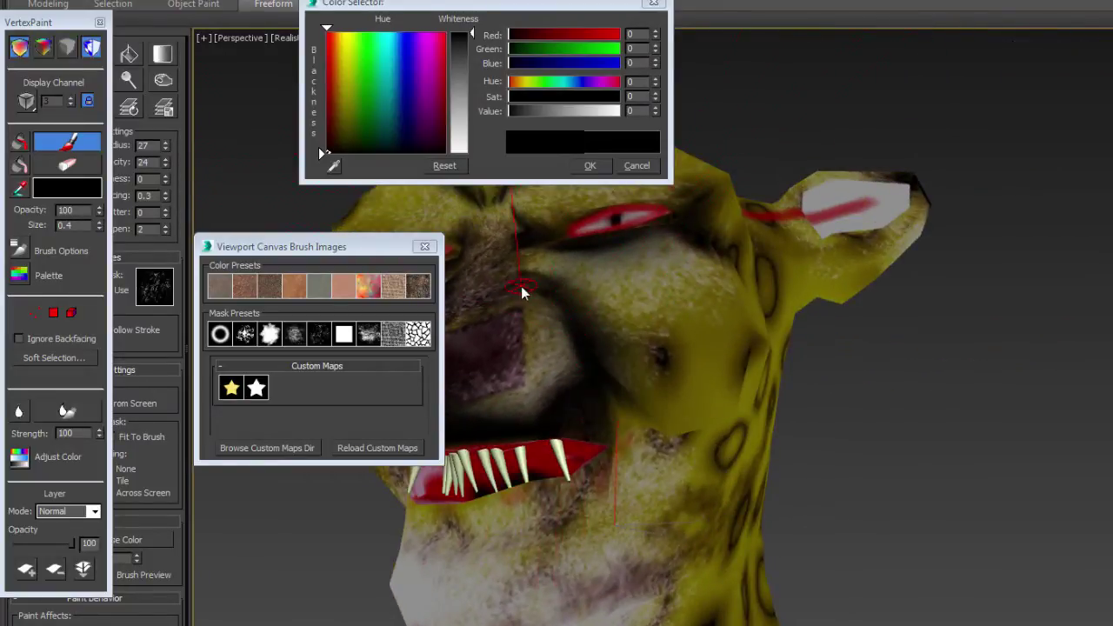
- Paint black vertex color at the outer eye corners and between the brows of the Angry head
{"action": "mouse_move", "coordinate": [578, 361]}
{"action": "middle_mouse_down", "text": "alt"}
{"action": "mouse_move", "coordinate": [704, 490]}
{"action": "mouse_move", "coordinate": [675, 497]}
{"action": "middle_mouse_up", "text": "alt"}
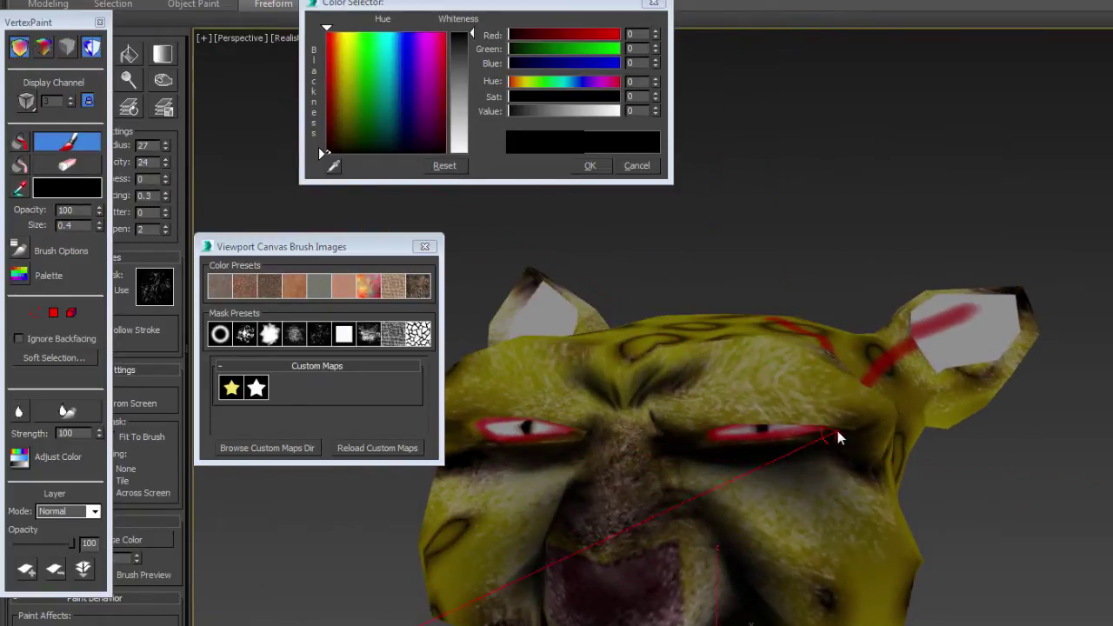
{"action": "middle_click_drag", "start_coordinate": [837, 430], "coordinate": [720, 366], "text": "alt"}
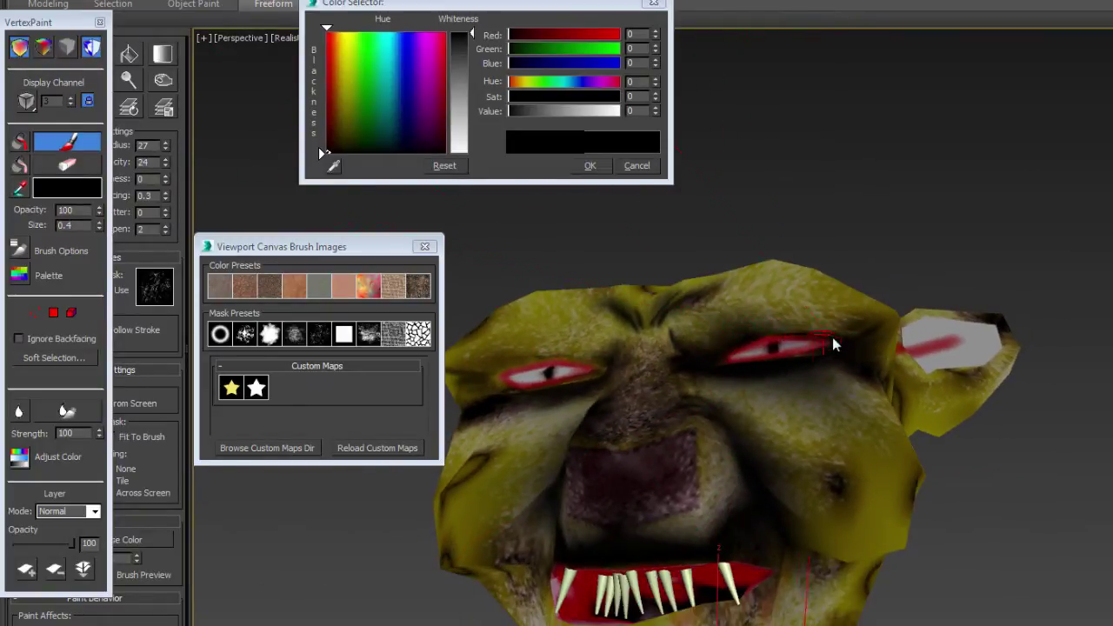
{"action": "middle_click_drag", "start_coordinate": [658, 331], "coordinate": [730, 396], "text": "alt"}
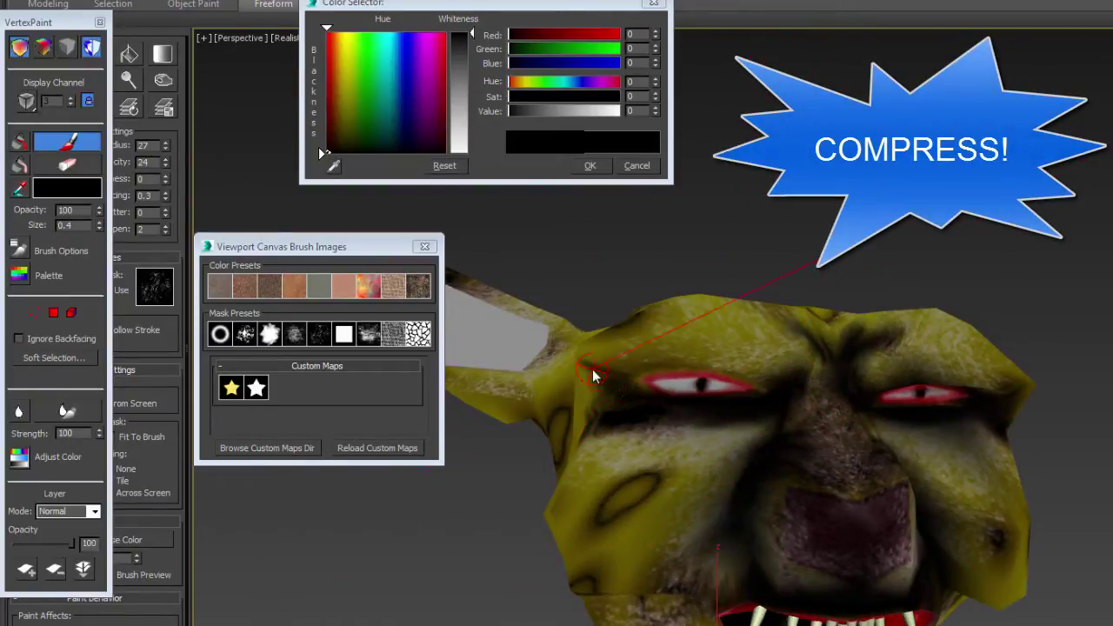
{"action": "mouse_move", "coordinate": [802, 322]}
{"action": "middle_mouse_down", "text": "alt"}
{"action": "mouse_move", "coordinate": [801, 398]}
{"action": "mouse_move", "coordinate": [763, 479]}
{"action": "middle_mouse_up", "text": "alt"}
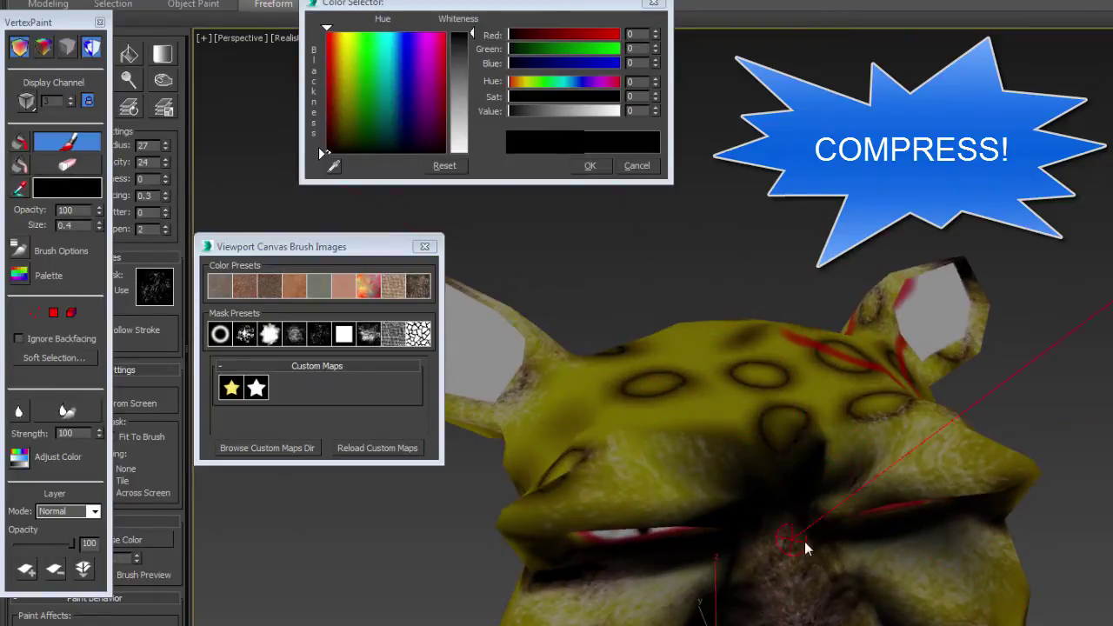
{"action": "middle_click_drag", "start_coordinate": [822, 566], "coordinate": [957, 487], "text": "alt"}
- Add a VertexPaint modifier to the Suprised head and rename it wrinkle
{"action": "middle_click_drag", "start_coordinate": [899, 461], "coordinate": [683, 466]}
{"action": "scroll", "coordinate": [683, 466], "scroll_direction": "down", "scroll_amount": 4}
{"action": "middle_click_drag", "start_coordinate": [737, 499], "coordinate": [782, 499], "text": "alt"}
{"action": "middle_click_drag", "start_coordinate": [913, 482], "coordinate": [687, 491]}
{"action": "scroll", "coordinate": [687, 491], "scroll_direction": "up", "scroll_amount": 2}
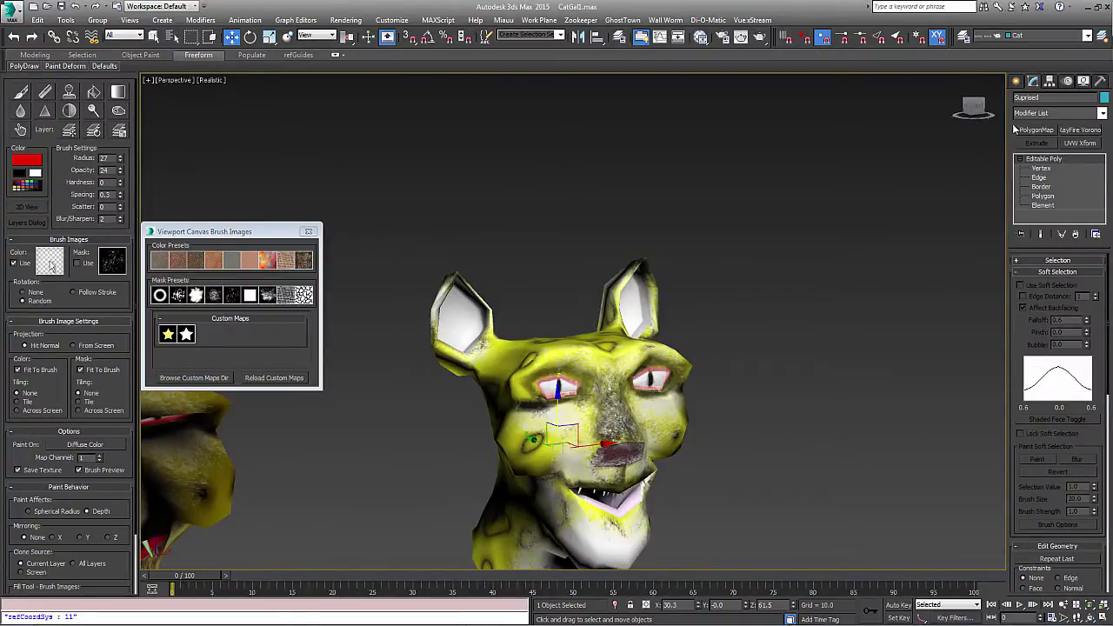
{"action": "left_click", "coordinate": [1102, 114]}
{"action": "left_click_drag", "start_coordinate": [1109, 141], "coordinate": [1107, 439]}
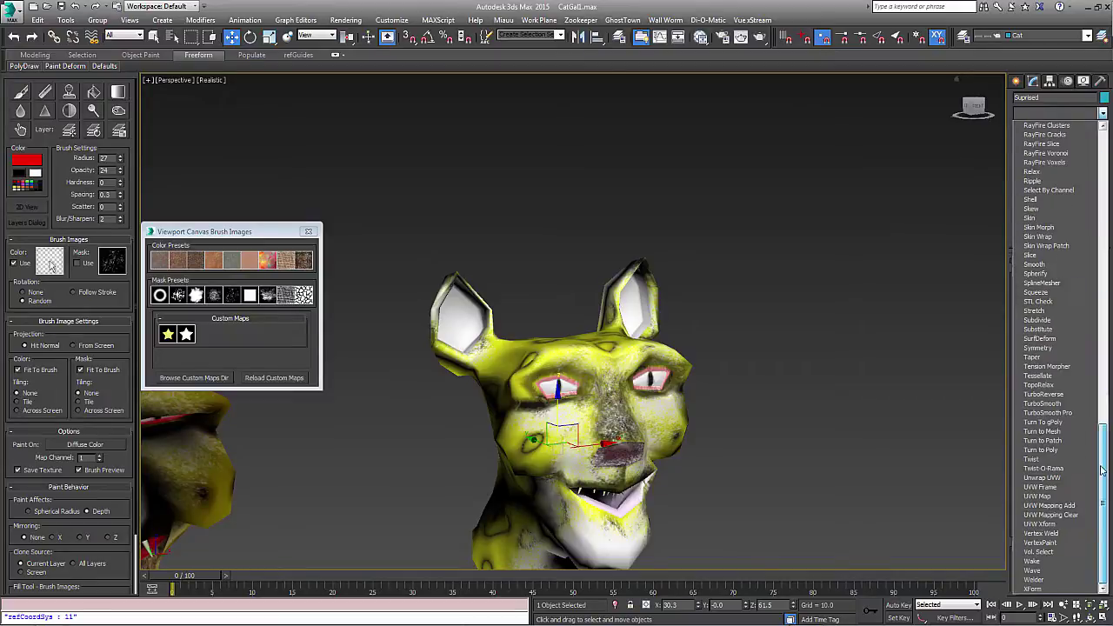
{"action": "left_click", "coordinate": [1041, 542]}
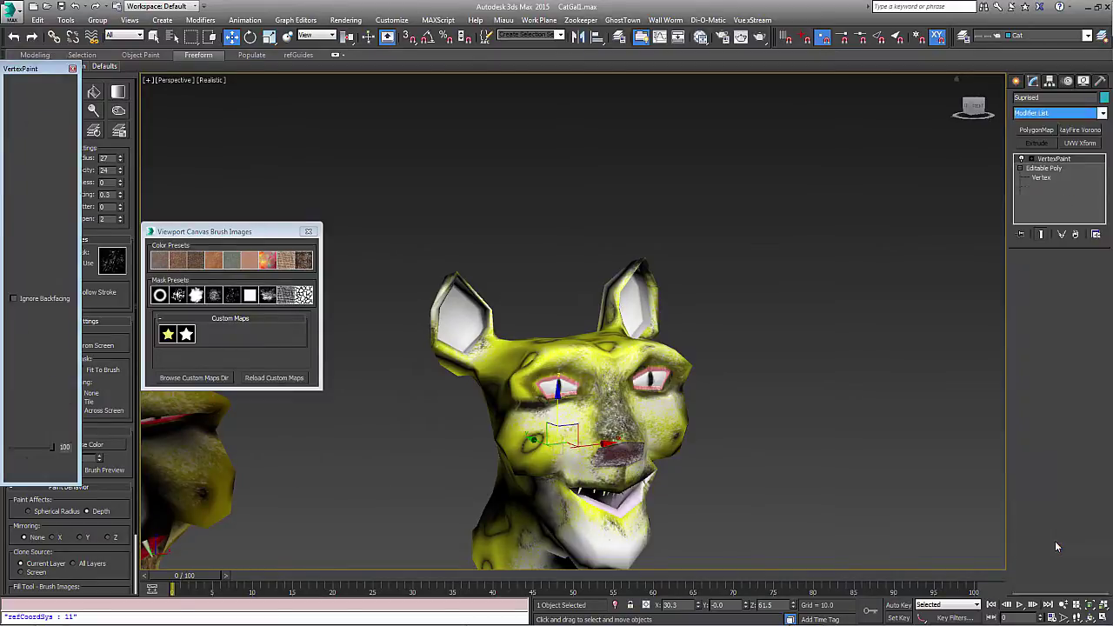
{"action": "right_click", "coordinate": [1056, 159]}
{"action": "left_click", "coordinate": [986, 164]}
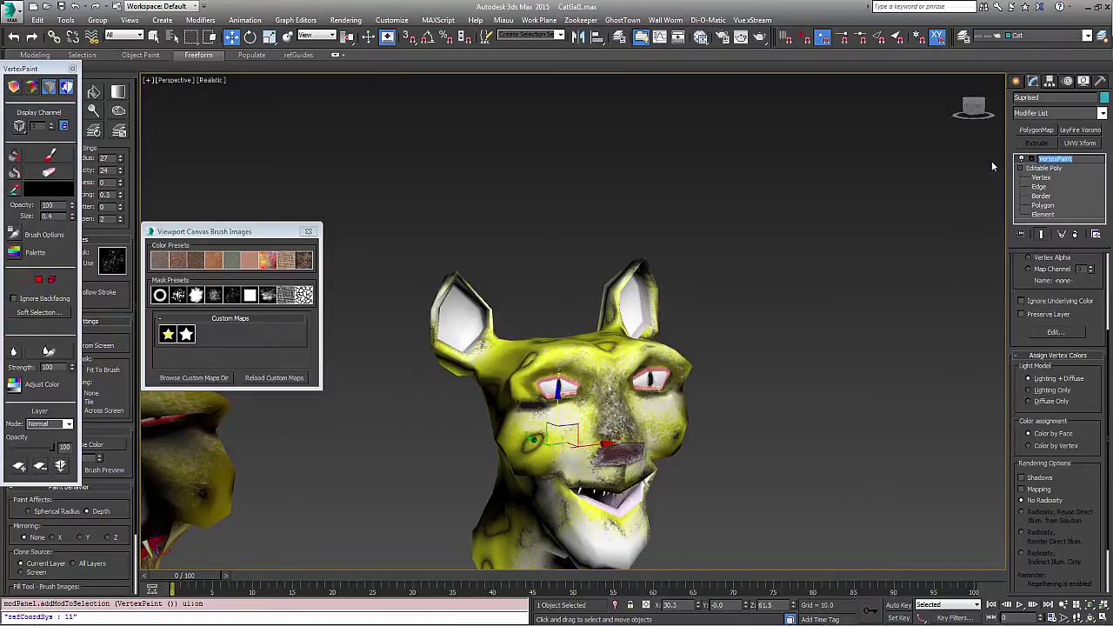
{"action": "type", "text": "wrinkle"}
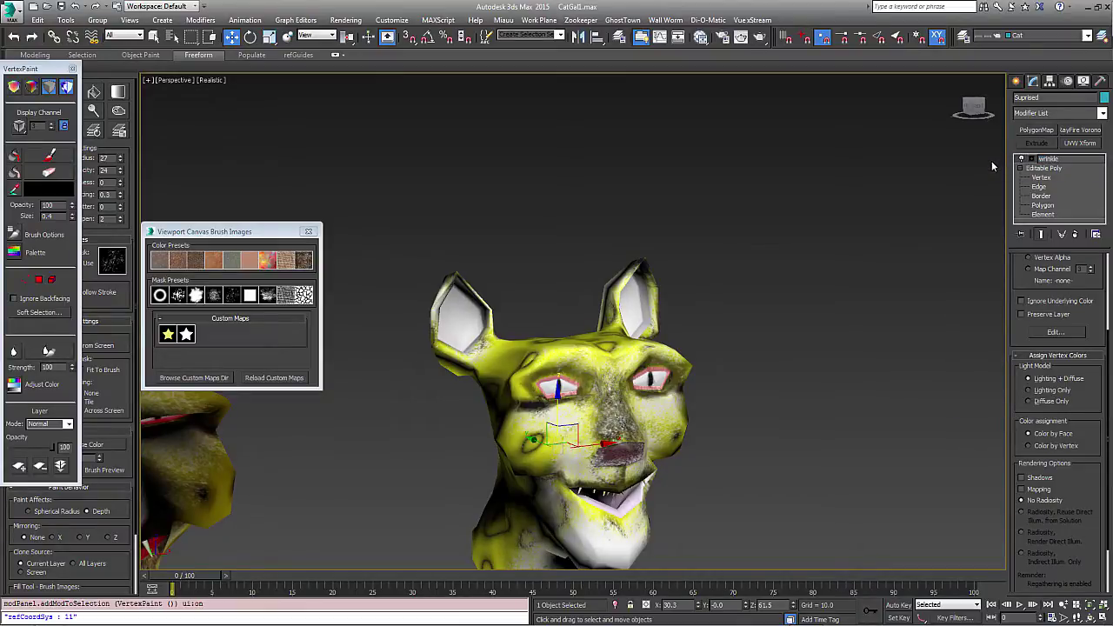
{"action": "left_click", "coordinate": [801, 249]}
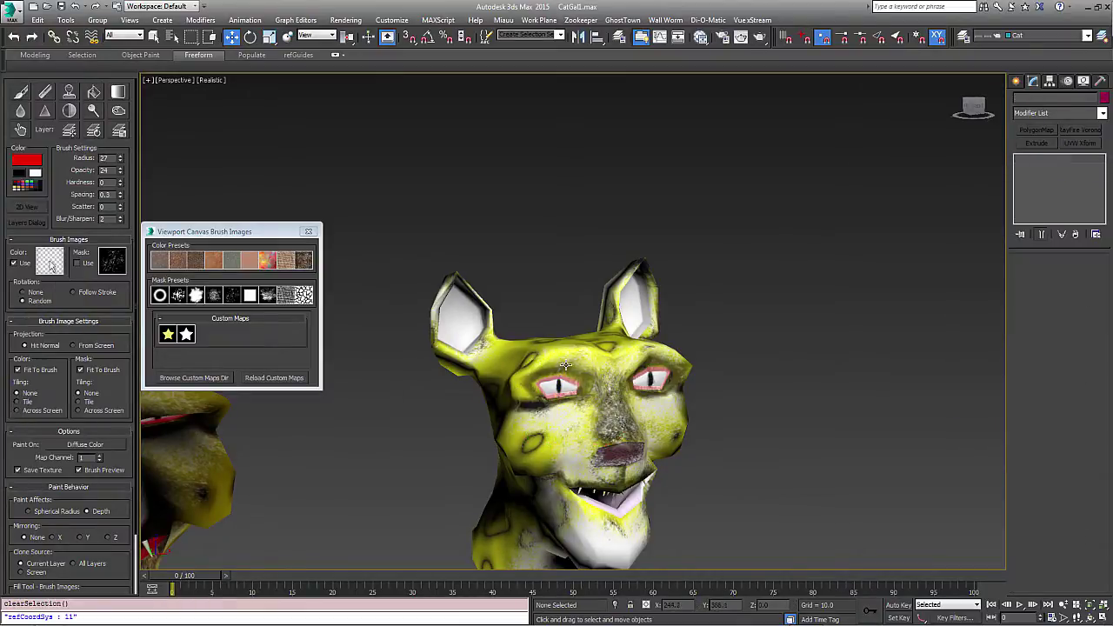
- Fill the whole Suprised head with mid-grey vertex color, RGB 128, and switch the display to unshaded vertex colors
{"action": "left_click", "coordinate": [560, 361]}
{"action": "left_click", "coordinate": [48, 192]}
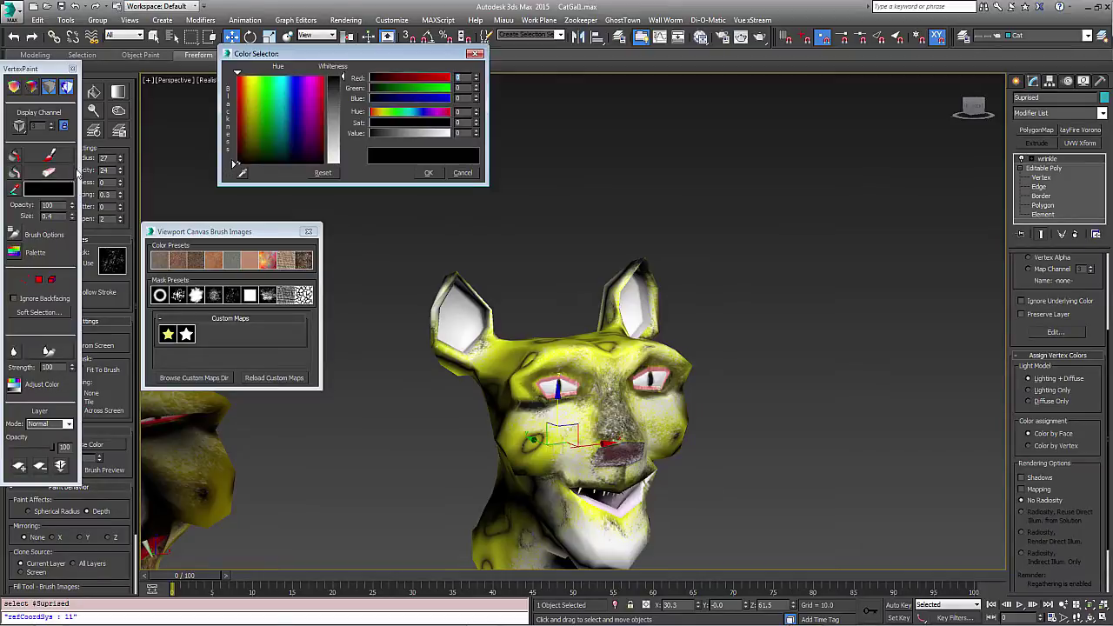
{"action": "left_click", "coordinate": [413, 133]}
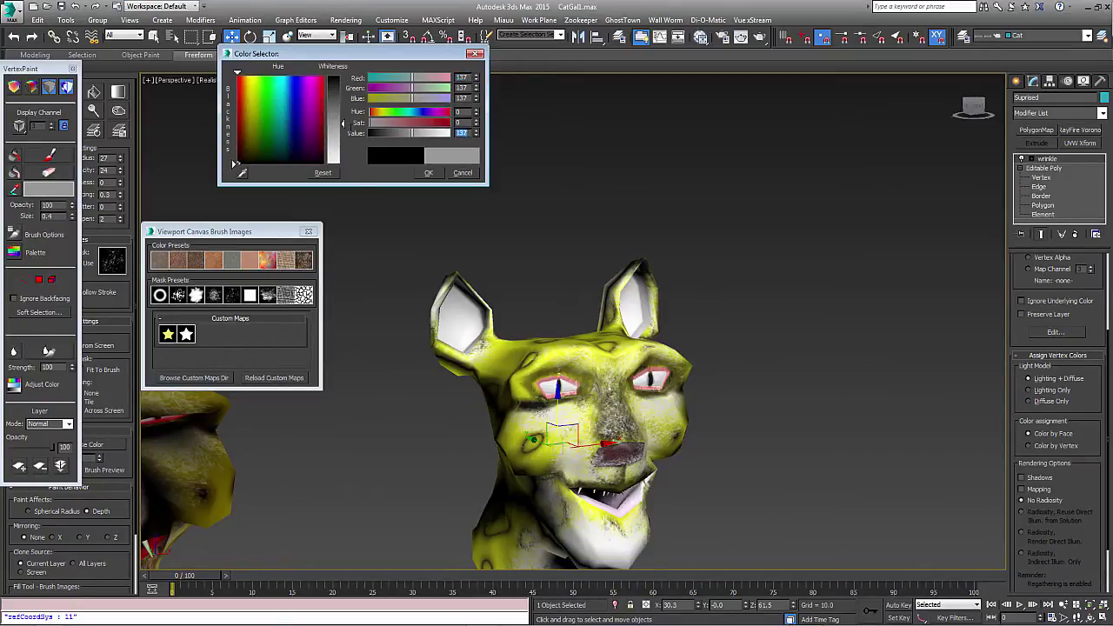
{"action": "left_click_drag", "start_coordinate": [338, 123], "coordinate": [338, 163]}
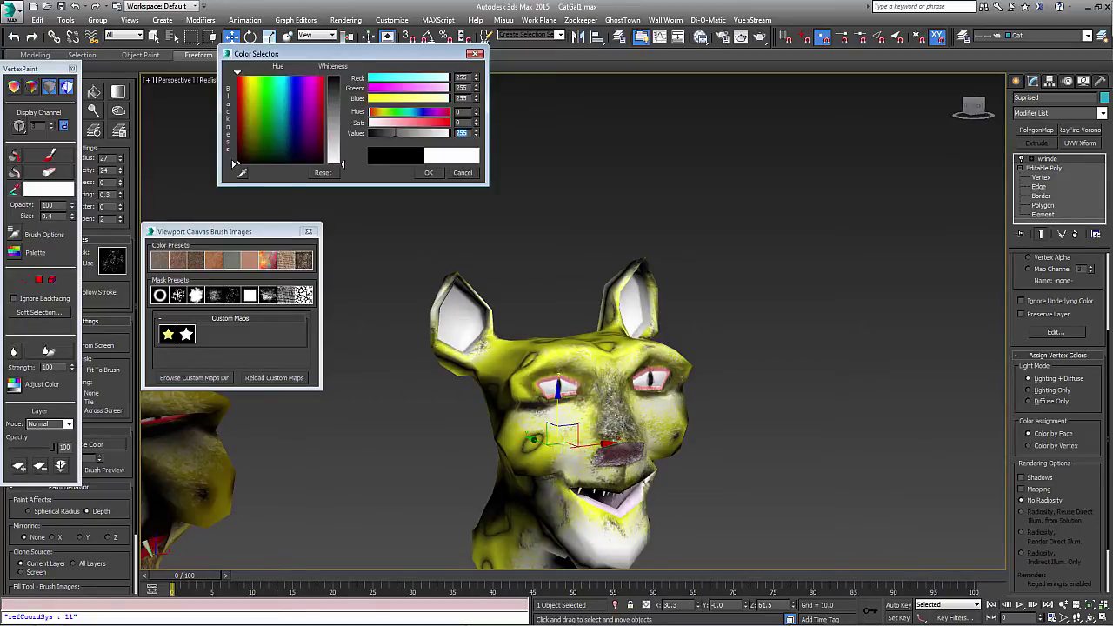
{"action": "type", "text": "128"}
{"action": "key", "text": "Return"}
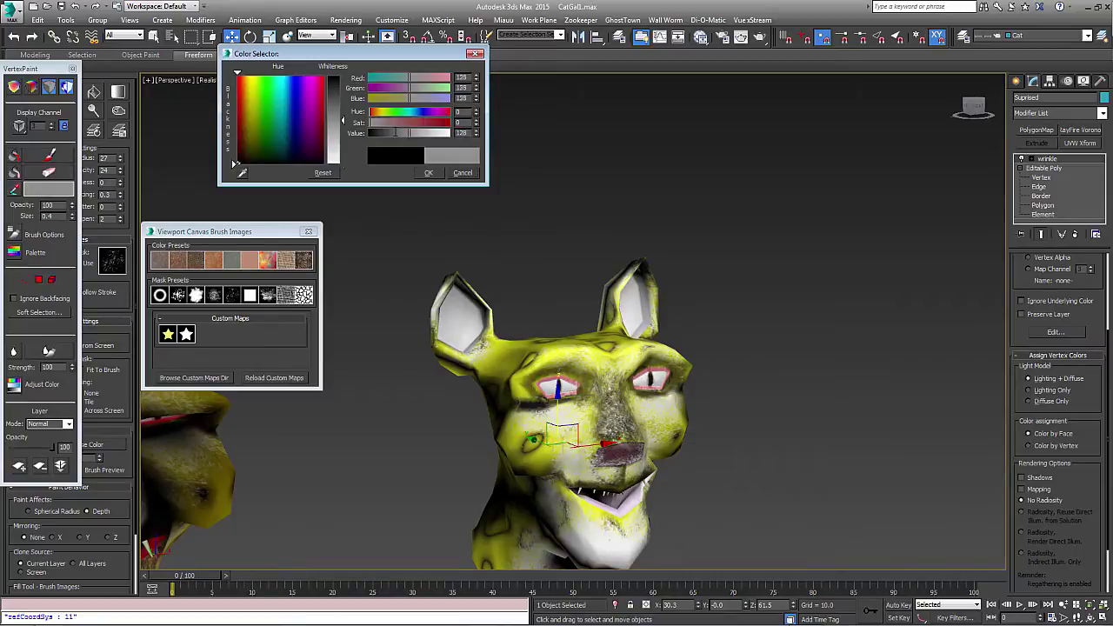
{"action": "left_click", "coordinate": [13, 159]}
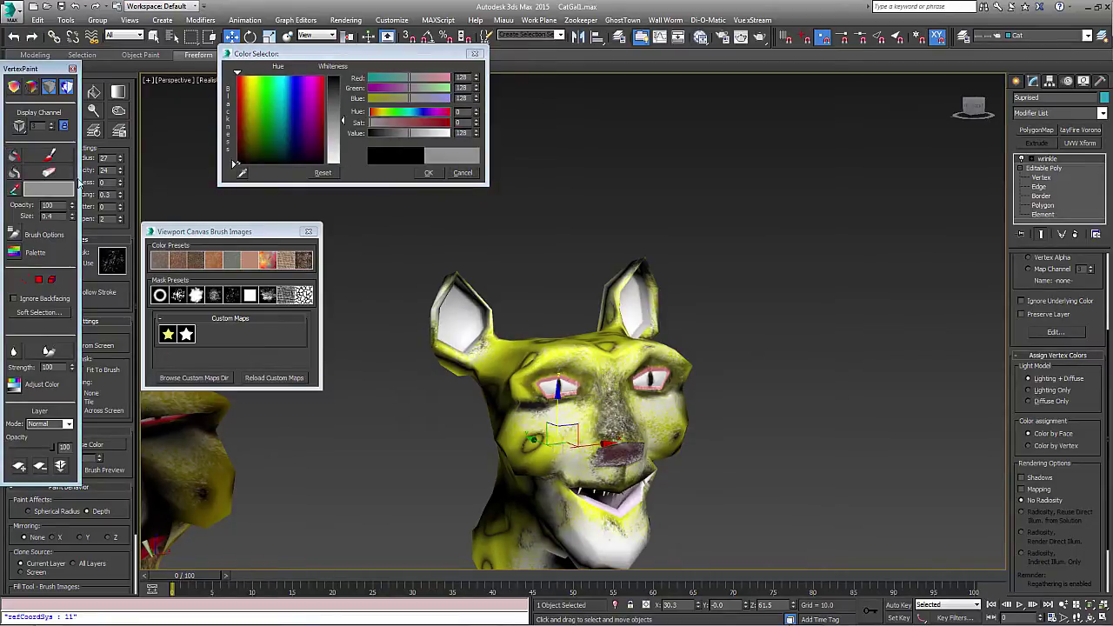
{"action": "left_click", "coordinate": [13, 85]}
- Paint white vertex color with a 1.8 brush over the cheeks below the eyes and the brows of the Suprised head
{"action": "middle_click_drag", "start_coordinate": [516, 391], "coordinate": [403, 310], "text": "alt"}
{"action": "left_click_drag", "start_coordinate": [337, 118], "coordinate": [339, 163]}
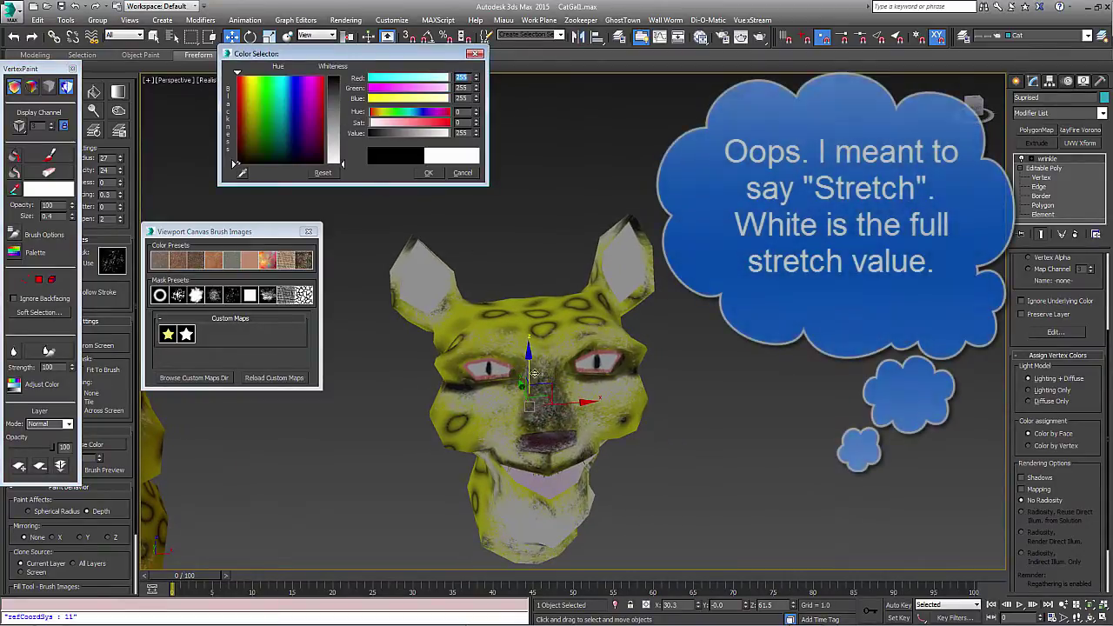
{"action": "middle_click_drag", "start_coordinate": [532, 382], "coordinate": [538, 379], "text": "alt"}
{"action": "scroll", "coordinate": [538, 378], "scroll_direction": "up", "scroll_amount": 3}
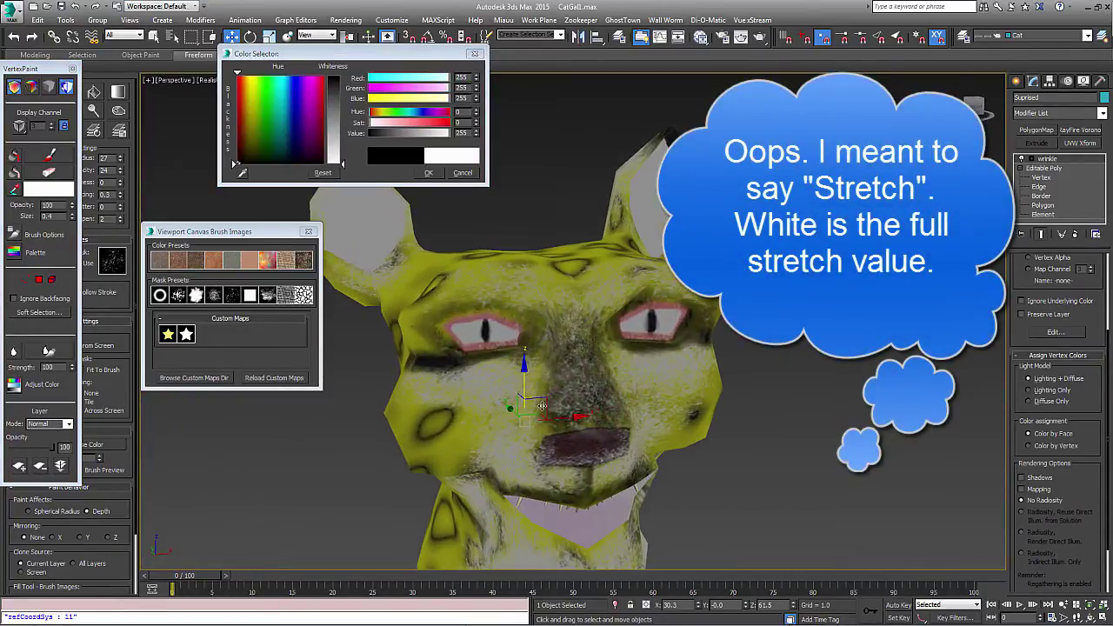
{"action": "left_click", "coordinate": [49, 154]}
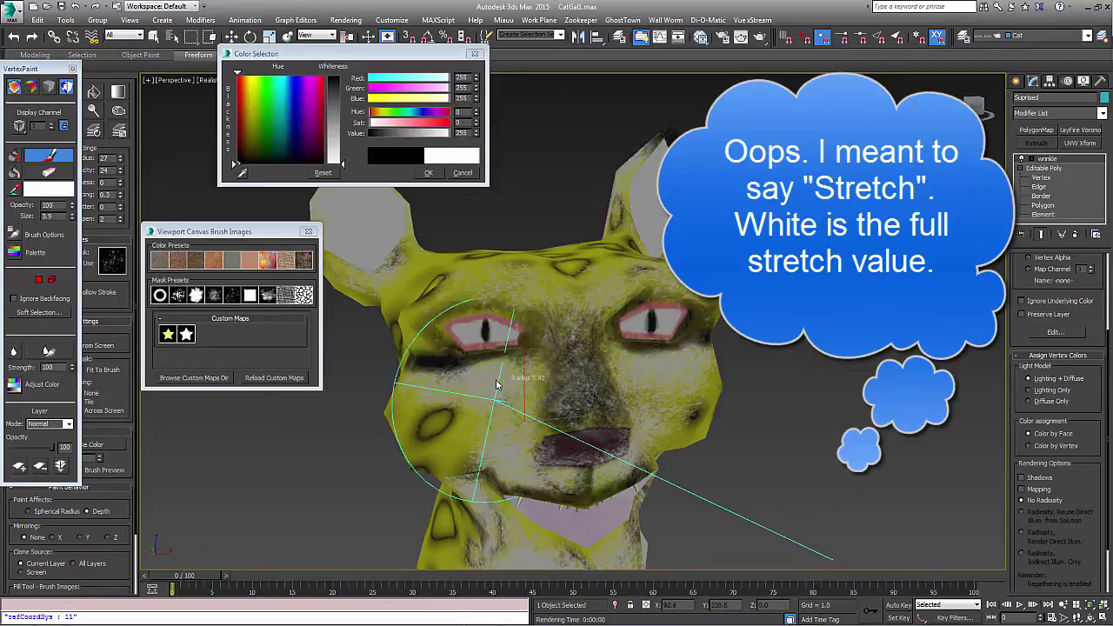
{"action": "mouse_move", "coordinate": [505, 398]}
{"action": "left_mouse_down"}
{"action": "mouse_move", "coordinate": [486, 404]}
{"action": "mouse_move", "coordinate": [688, 393]}
{"action": "left_mouse_up"}
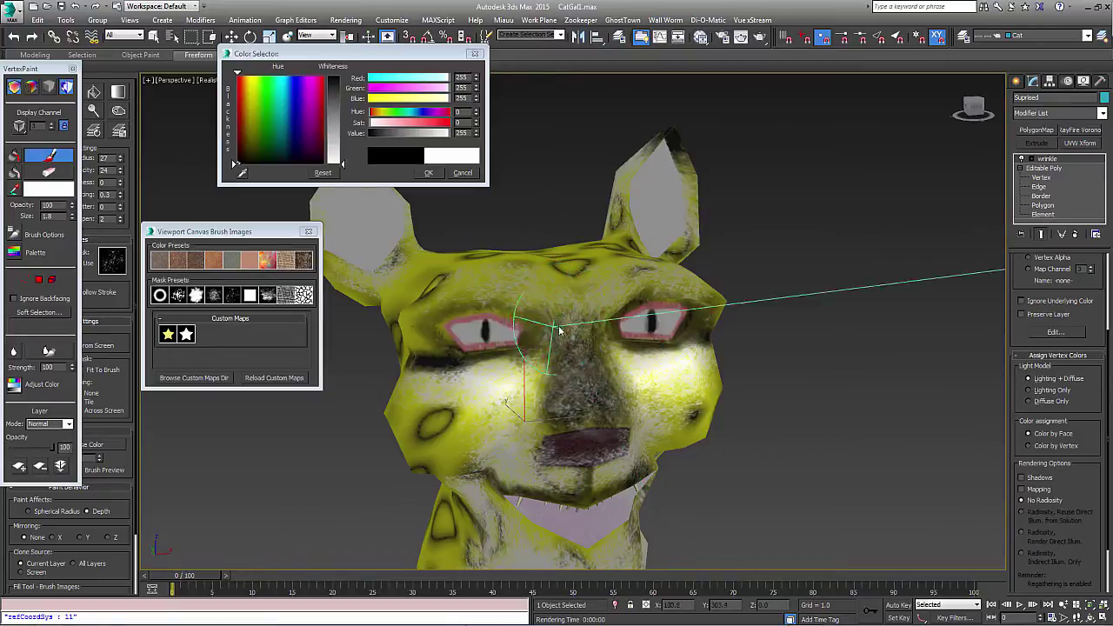
{"action": "mouse_move", "coordinate": [580, 350]}
{"action": "middle_mouse_down", "text": "alt"}
{"action": "mouse_move", "coordinate": [530, 352]}
{"action": "mouse_move", "coordinate": [555, 322]}
{"action": "mouse_move", "coordinate": [539, 369]}
{"action": "middle_mouse_up", "text": "alt"}
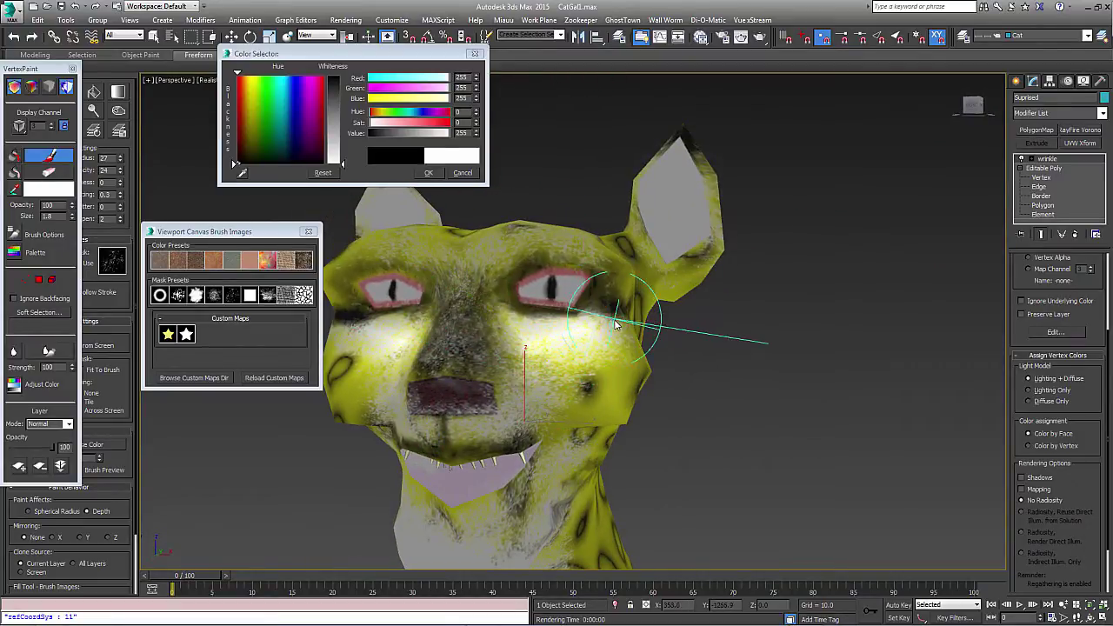
{"action": "middle_click_drag", "start_coordinate": [483, 346], "coordinate": [493, 357], "text": "alt"}
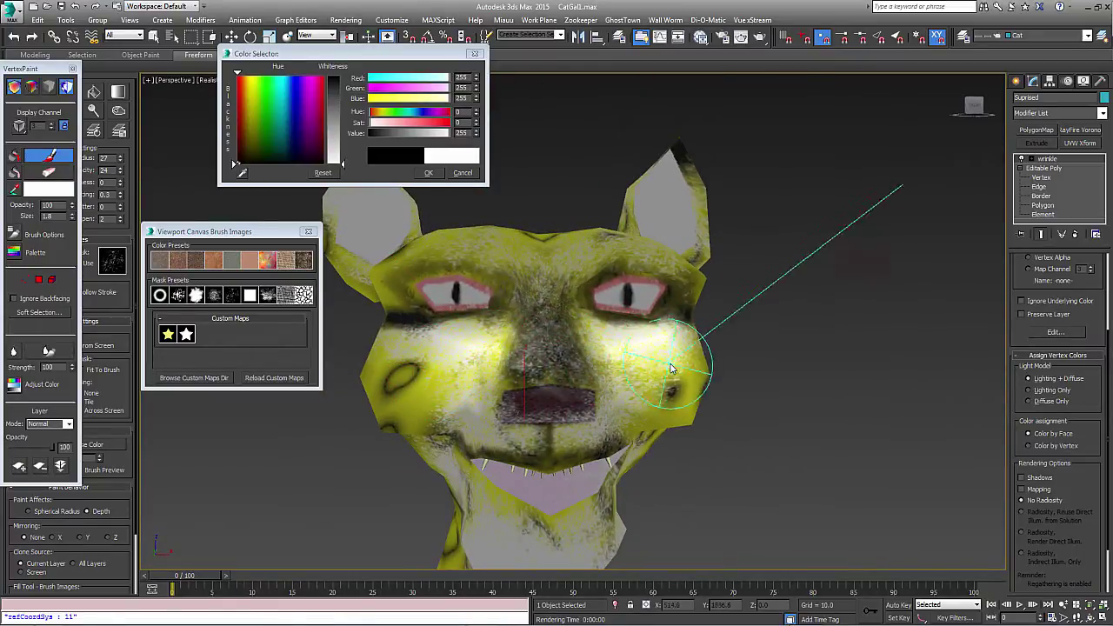
{"action": "mouse_move", "coordinate": [593, 264]}
{"action": "left_mouse_down"}
{"action": "mouse_move", "coordinate": [496, 249]}
{"action": "mouse_move", "coordinate": [608, 252]}
{"action": "left_mouse_up"}
- Leave painting and close the brush images, color selector, VertexPaint and Viewport Canvas windows
{"action": "middle_click_drag", "start_coordinate": [513, 343], "coordinate": [564, 356], "text": "alt"}
{"action": "scroll", "coordinate": [565, 355], "scroll_direction": "down", "scroll_amount": 5}
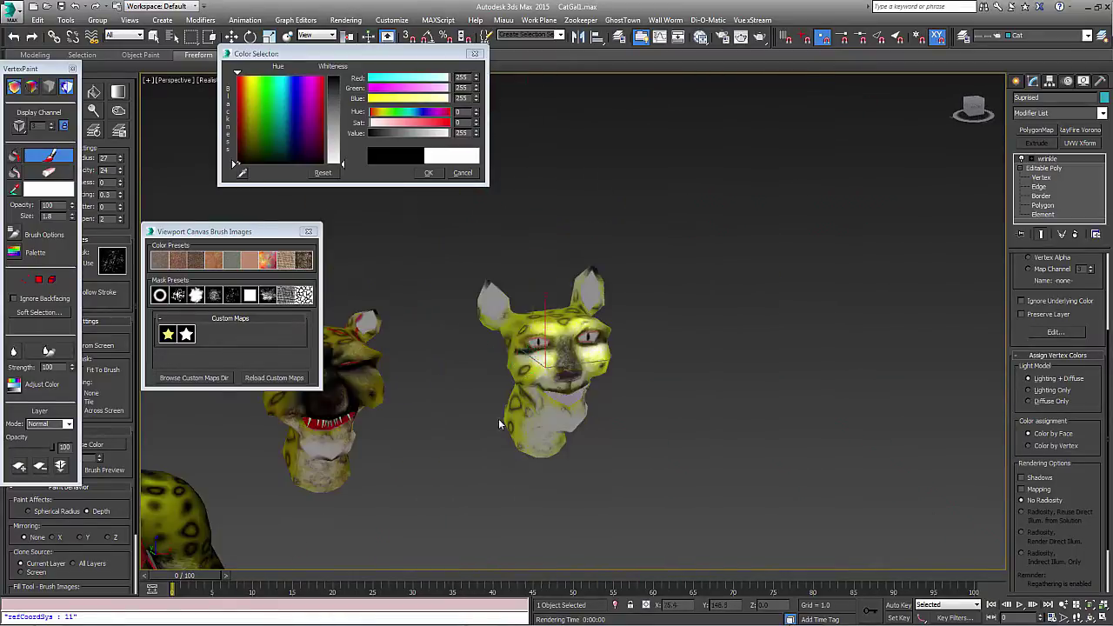
{"action": "middle_click_drag", "start_coordinate": [498, 422], "coordinate": [659, 426]}
{"action": "key", "text": "w"}
{"action": "left_click", "coordinate": [308, 231]}
{"action": "left_click", "coordinate": [474, 54]}
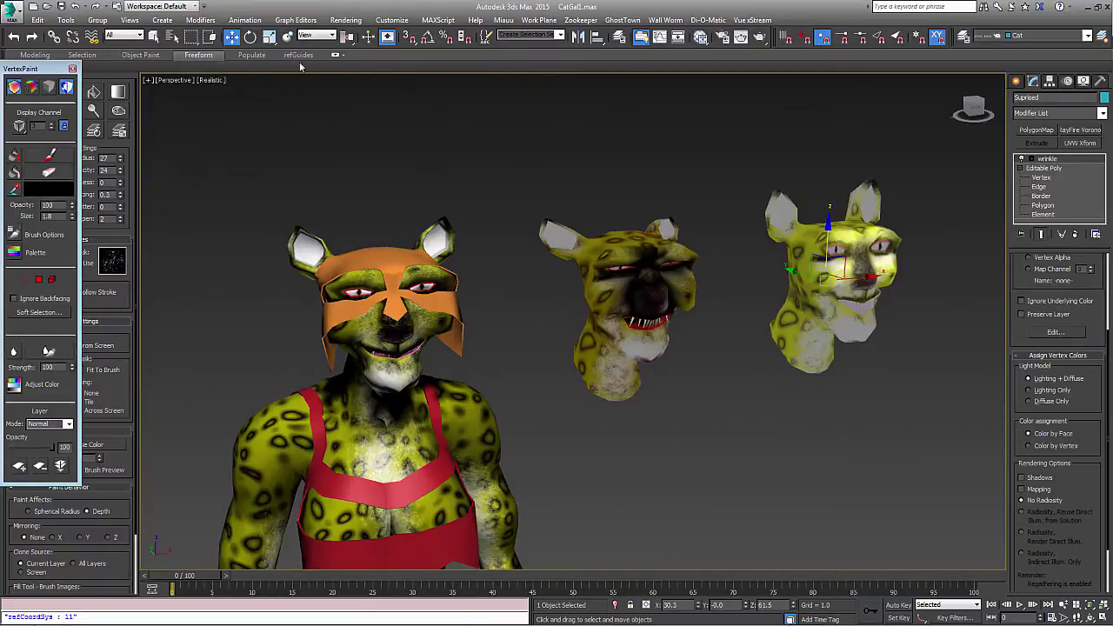
{"action": "left_click", "coordinate": [74, 68]}
{"action": "left_click", "coordinate": [65, 20]}
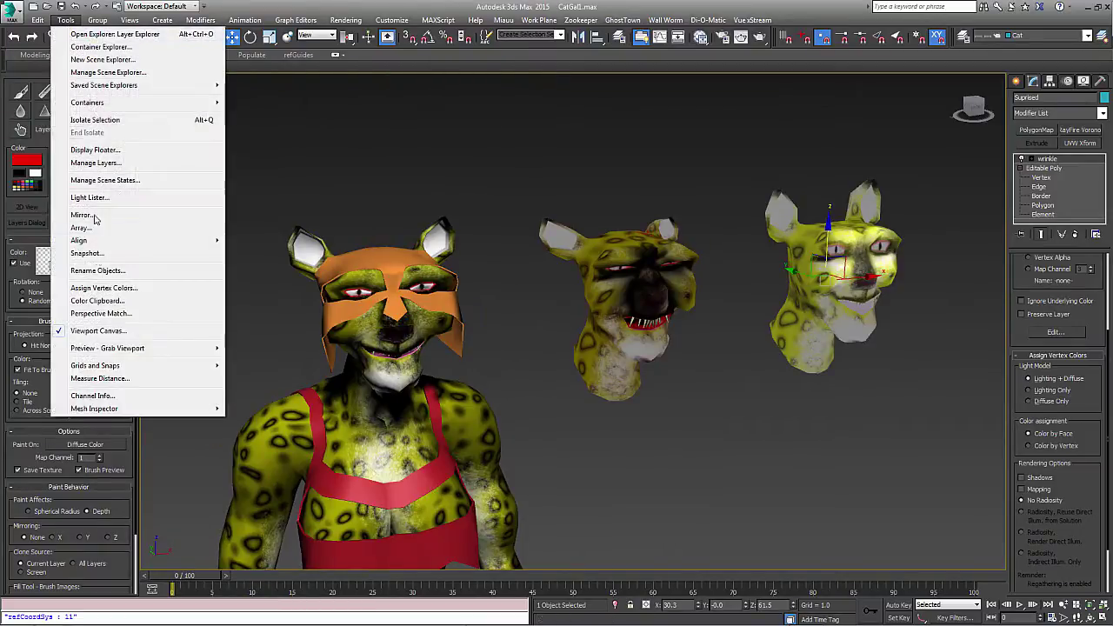
{"action": "left_click", "coordinate": [97, 330]}
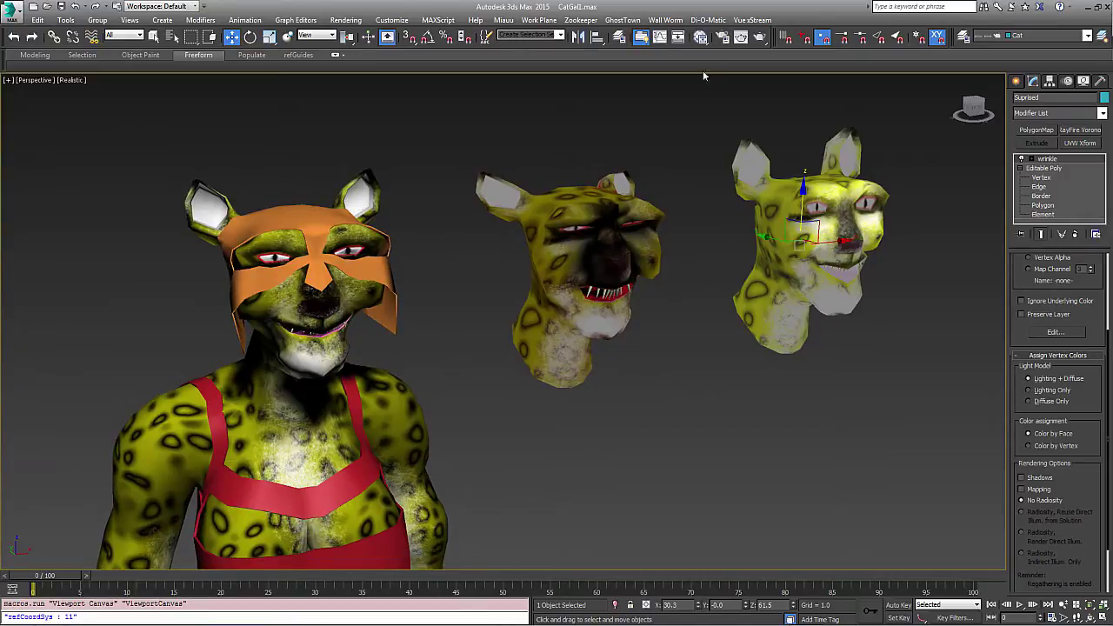
- Open the Slate Material Editor and show the parameters of the catwarrior_stretch bitmap
{"action": "left_click", "coordinate": [699, 37]}
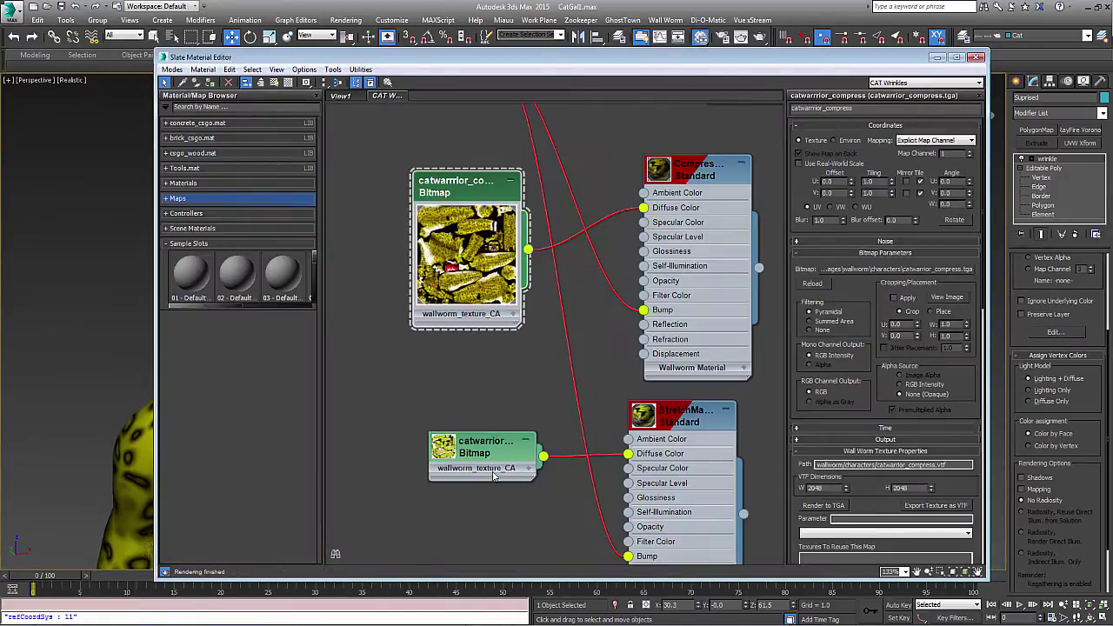
{"action": "double_click", "coordinate": [484, 426]}
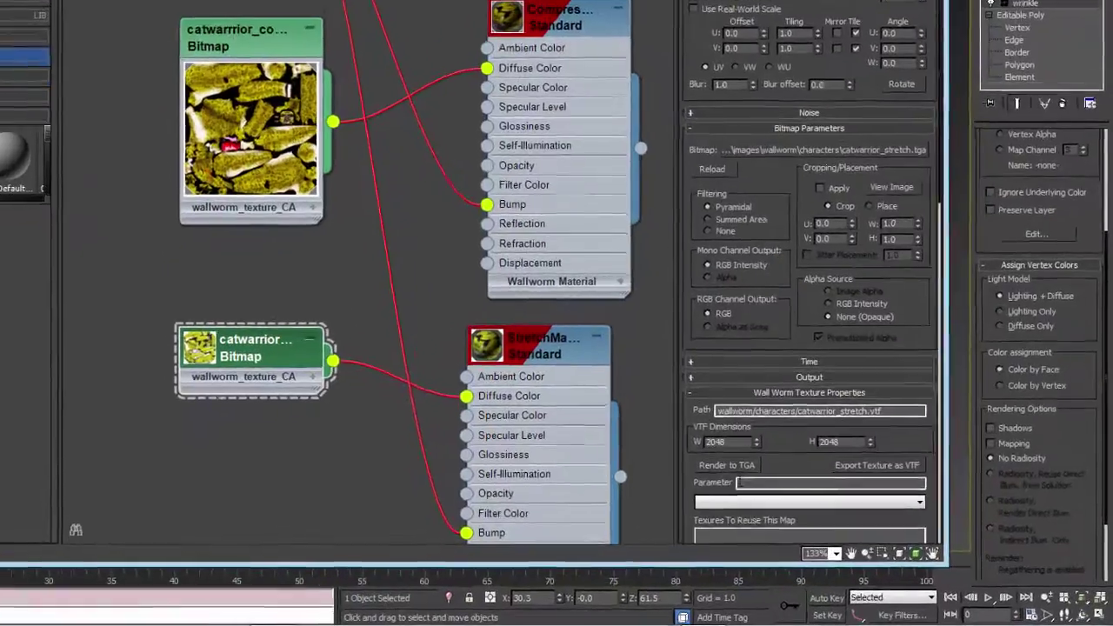
{"action": "left_click", "coordinate": [844, 527]}
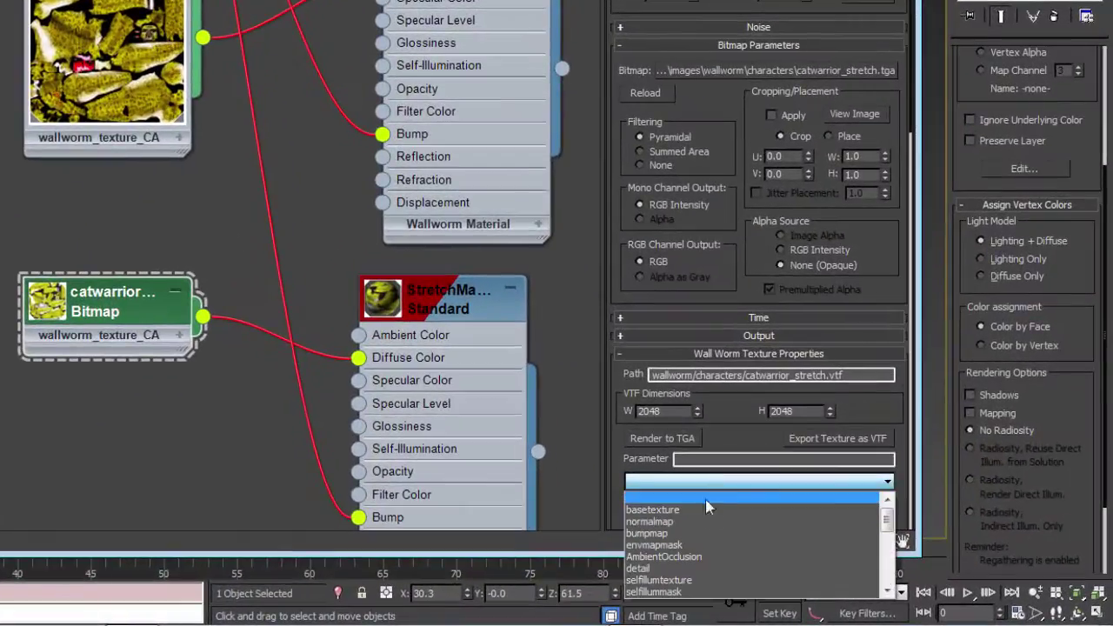
{"action": "scroll", "coordinate": [823, 575], "scroll_direction": "down", "scroll_amount": 1}
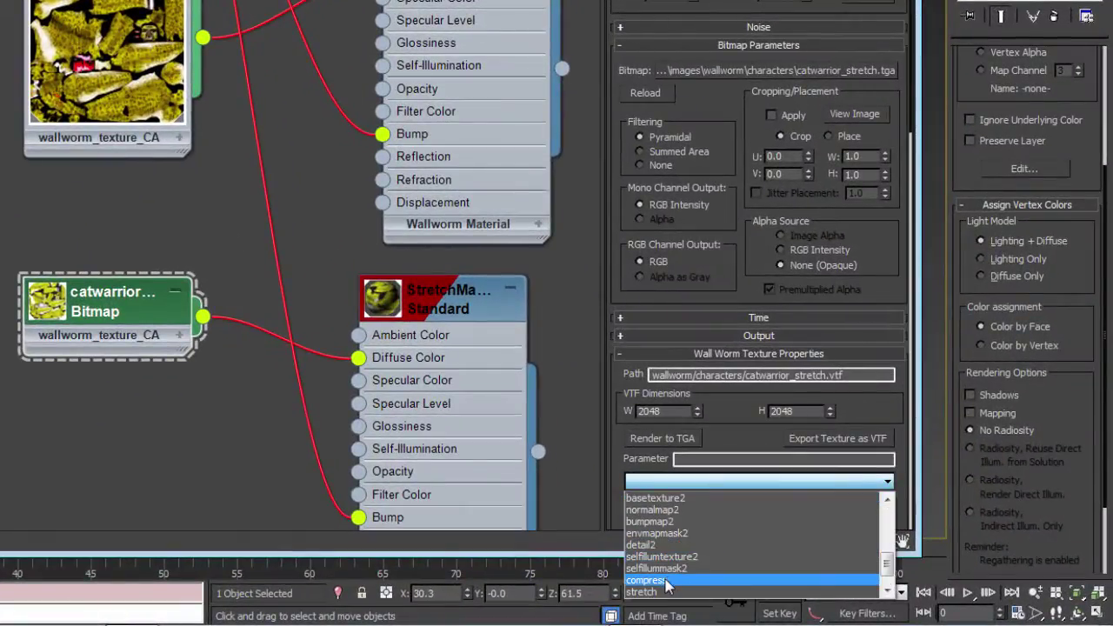
{"action": "left_click", "coordinate": [671, 587]}
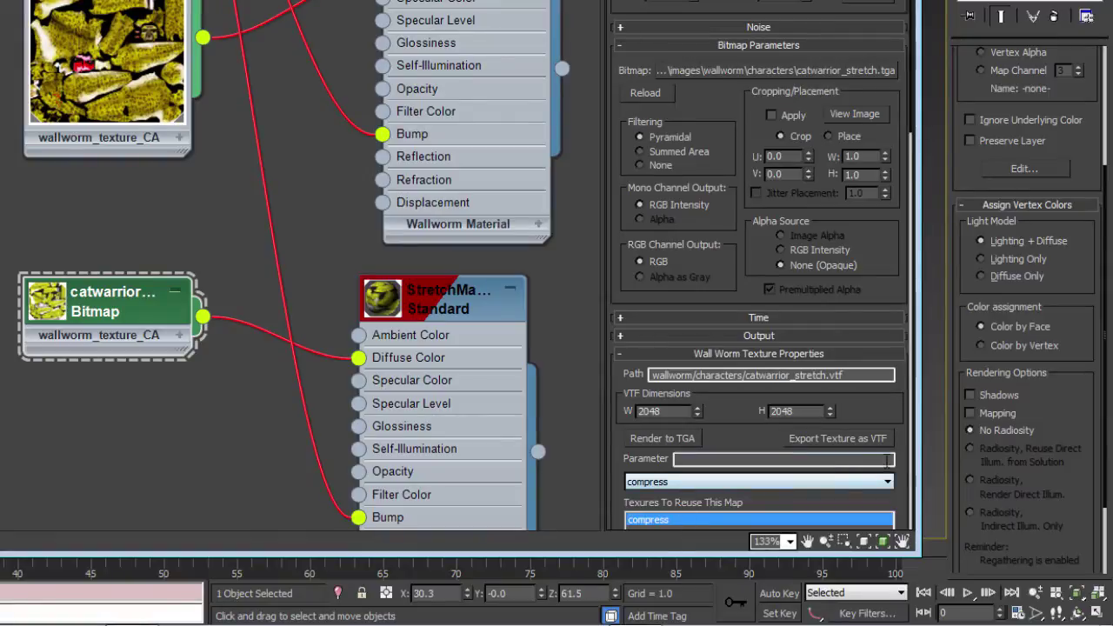
{"action": "scroll", "coordinate": [722, 322], "scroll_direction": "down", "scroll_amount": 5}
{"action": "left_click", "coordinate": [710, 342]}
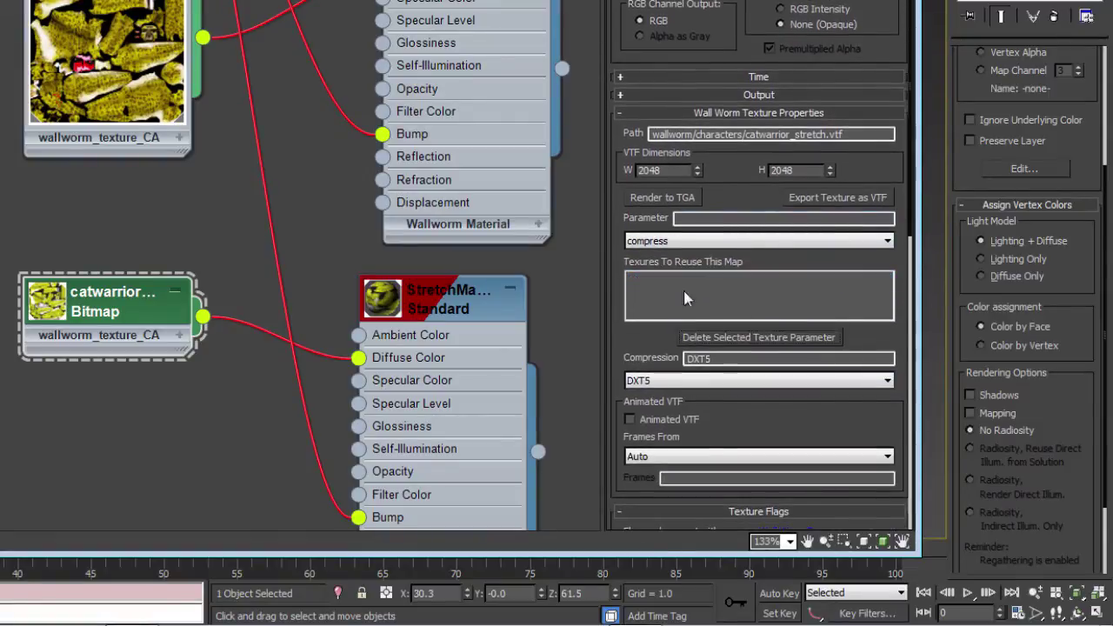
- Assign the stretch texture parameter to the catwarrior_stretch bitmap in its Wall Worm texture properties
{"action": "left_click", "coordinate": [668, 243]}
{"action": "scroll", "coordinate": [667, 253], "scroll_direction": "up", "scroll_amount": 2}
{"action": "left_click", "coordinate": [655, 327]}
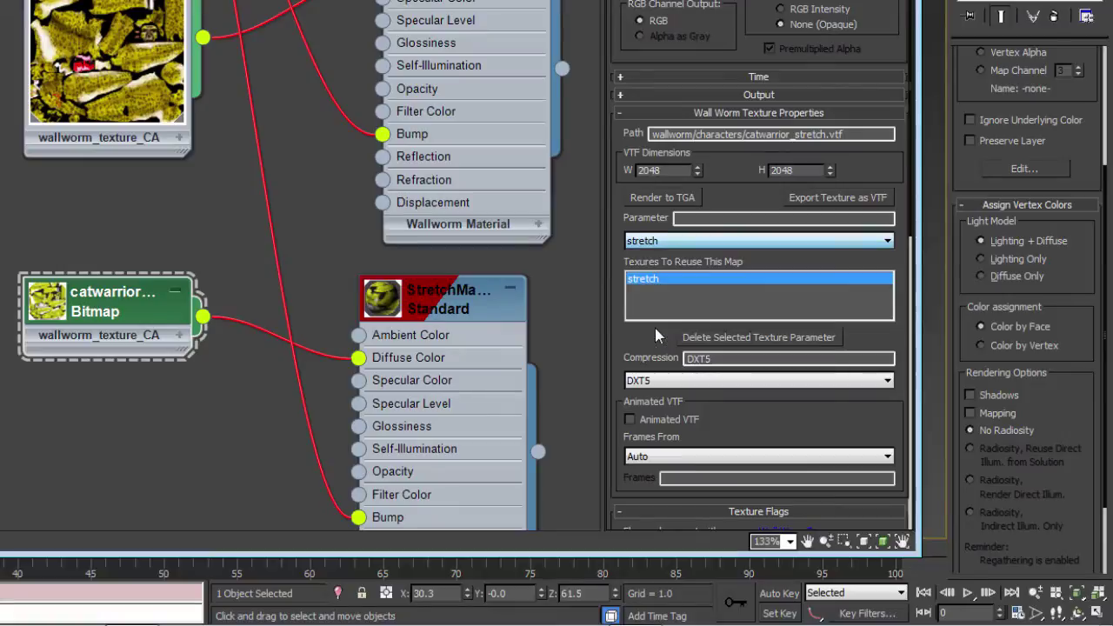
- Assign the compress texture parameter to the compress bitmap in its Wall Worm texture properties
{"action": "double_click", "coordinate": [121, 56]}
{"action": "left_click_drag", "start_coordinate": [733, 426], "coordinate": [725, 209]}
{"action": "left_click", "coordinate": [681, 268]}
{"action": "scroll", "coordinate": [683, 322], "scroll_direction": "down", "scroll_amount": 3}
{"action": "left_click", "coordinate": [685, 342]}
- Add the bumpcompress and bumpstretch texture parameters to the catwarrior_normal bitmap
{"action": "middle_click_drag", "start_coordinate": [99, 235], "coordinate": [109, 404]}
{"action": "double_click", "coordinate": [250, 55]}
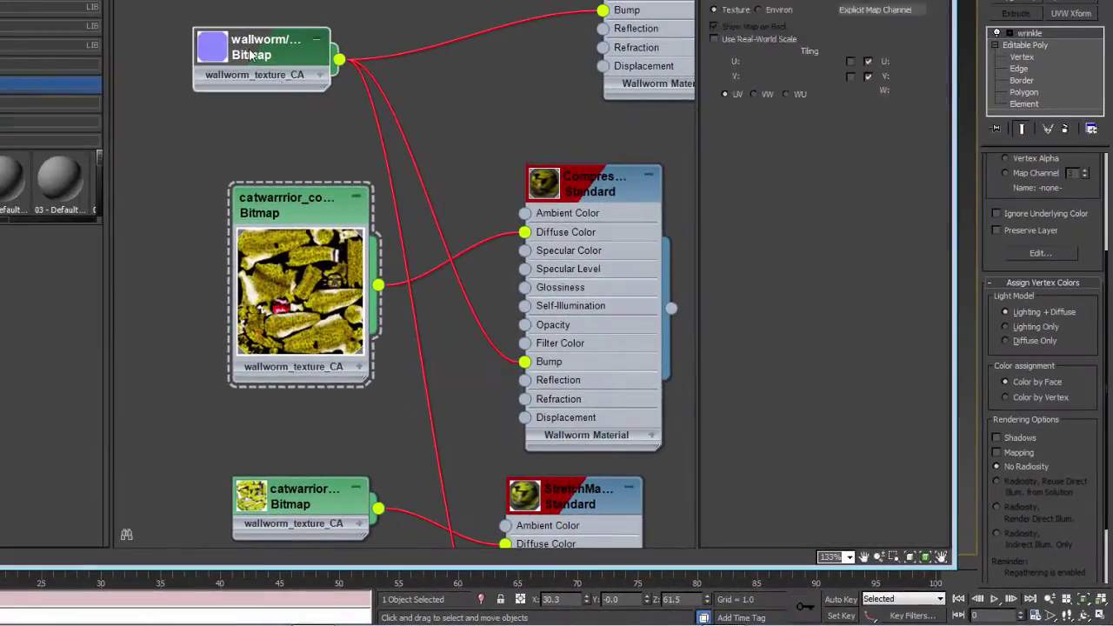
{"action": "double_click", "coordinate": [249, 54]}
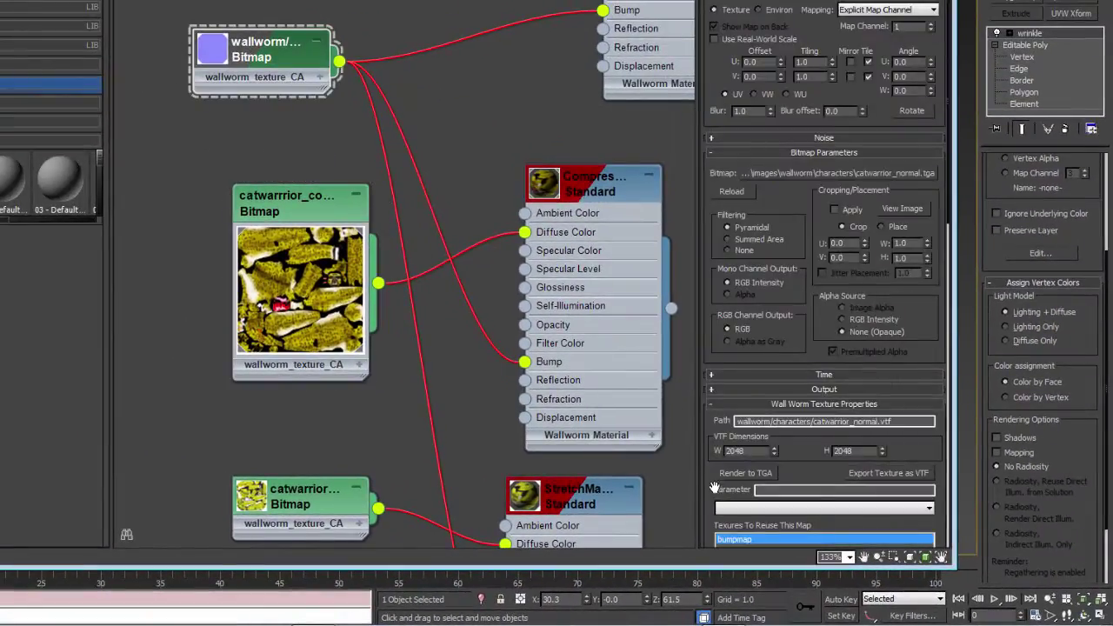
{"action": "scroll", "coordinate": [814, 354], "scroll_direction": "down", "scroll_amount": 5}
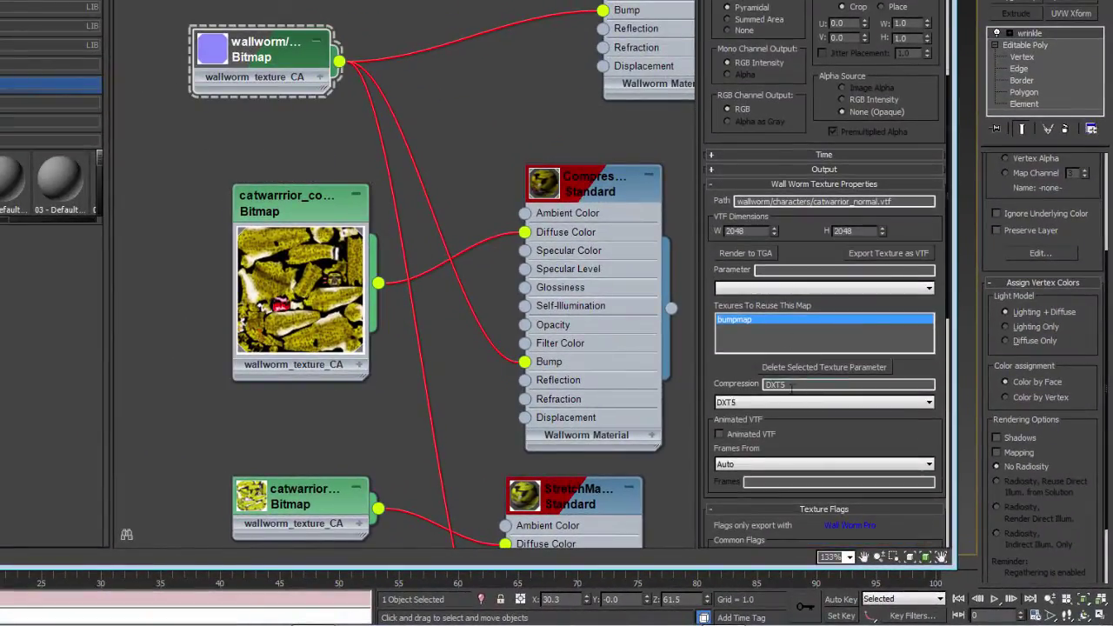
{"action": "left_click", "coordinate": [769, 290]}
{"action": "left_click_drag", "start_coordinate": [929, 316], "coordinate": [928, 364]}
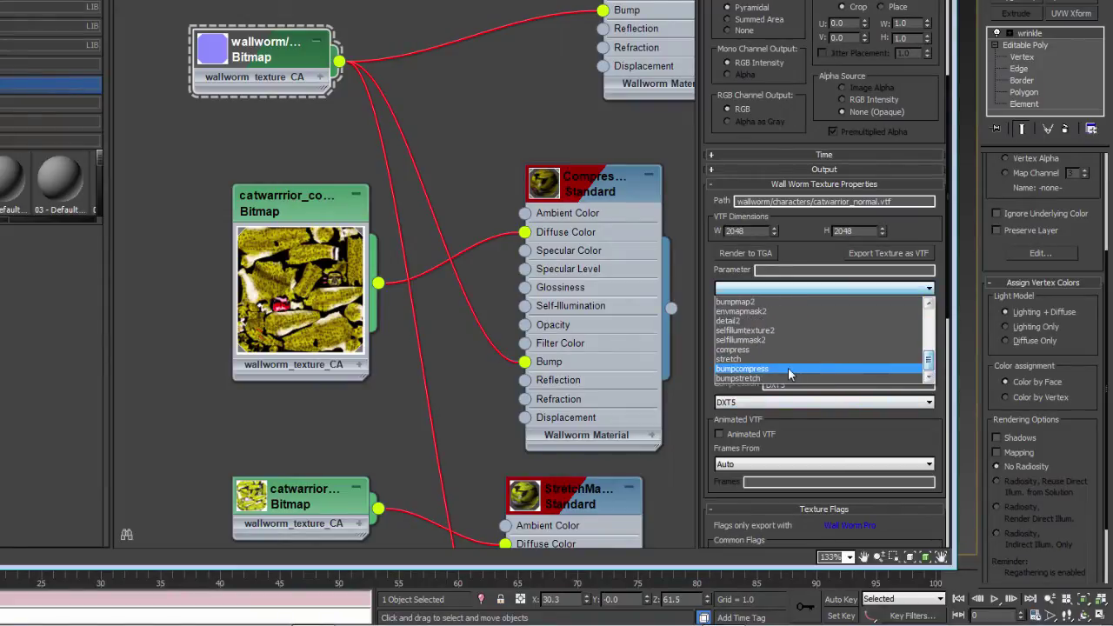
{"action": "left_click", "coordinate": [744, 370]}
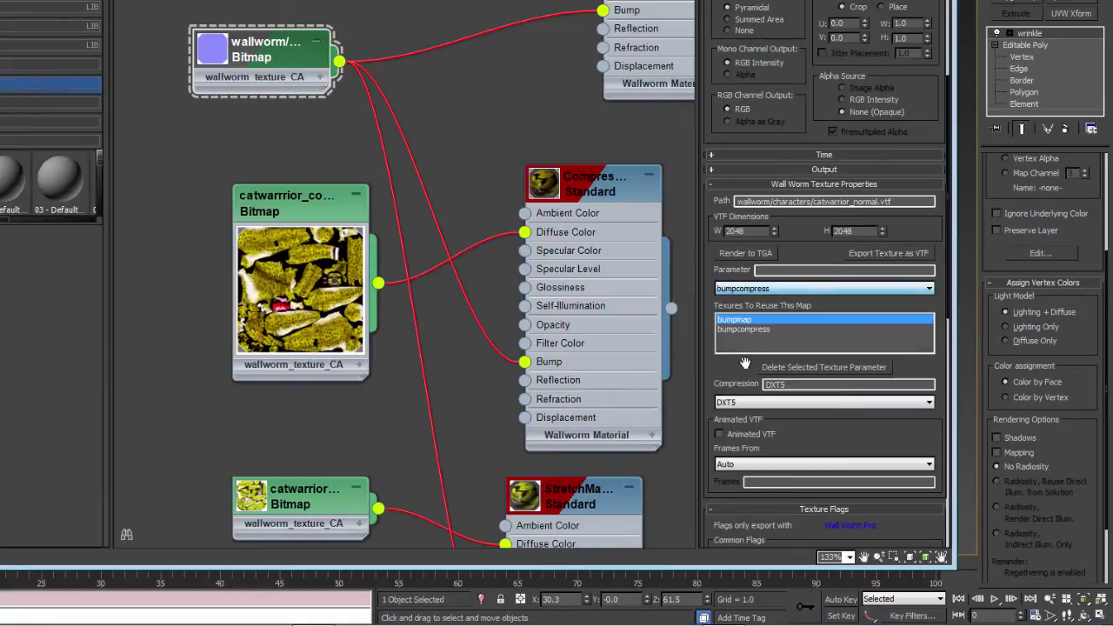
{"action": "left_click", "coordinate": [787, 289]}
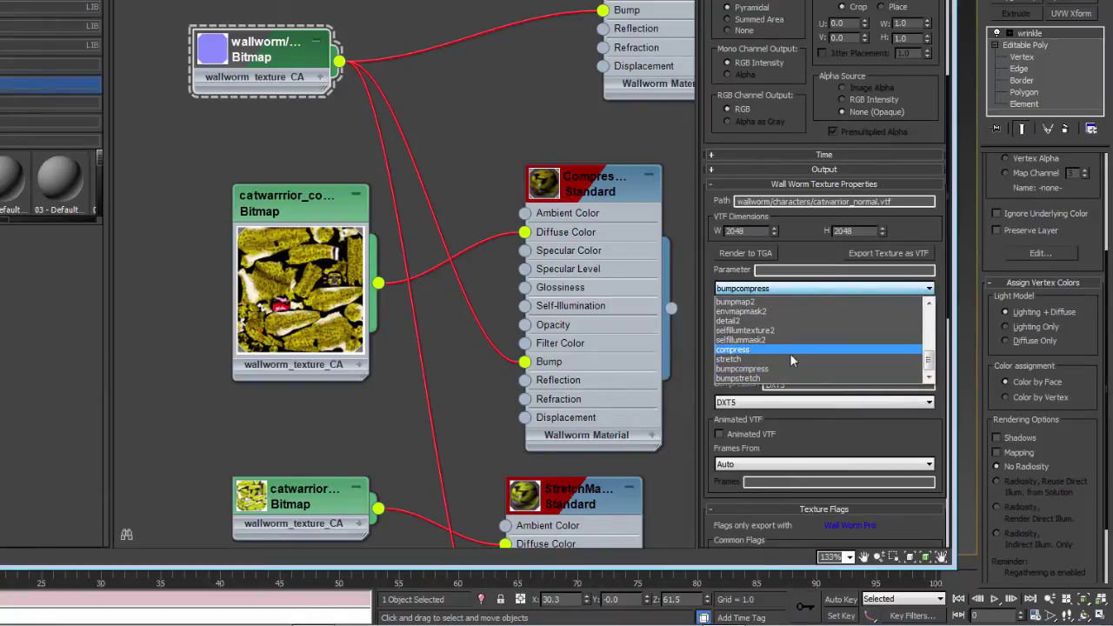
{"action": "left_click", "coordinate": [742, 378]}
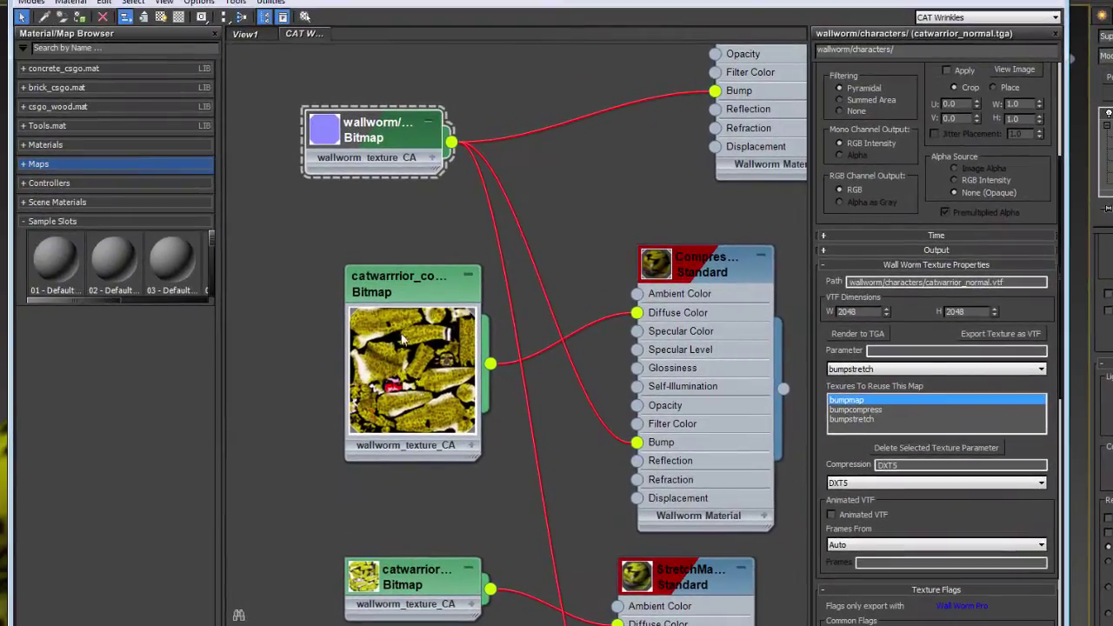
- Place instances of the compress and stretch bitmaps in the first two material sample slots
{"action": "left_click_drag", "start_coordinate": [402, 339], "coordinate": [343, 280]}
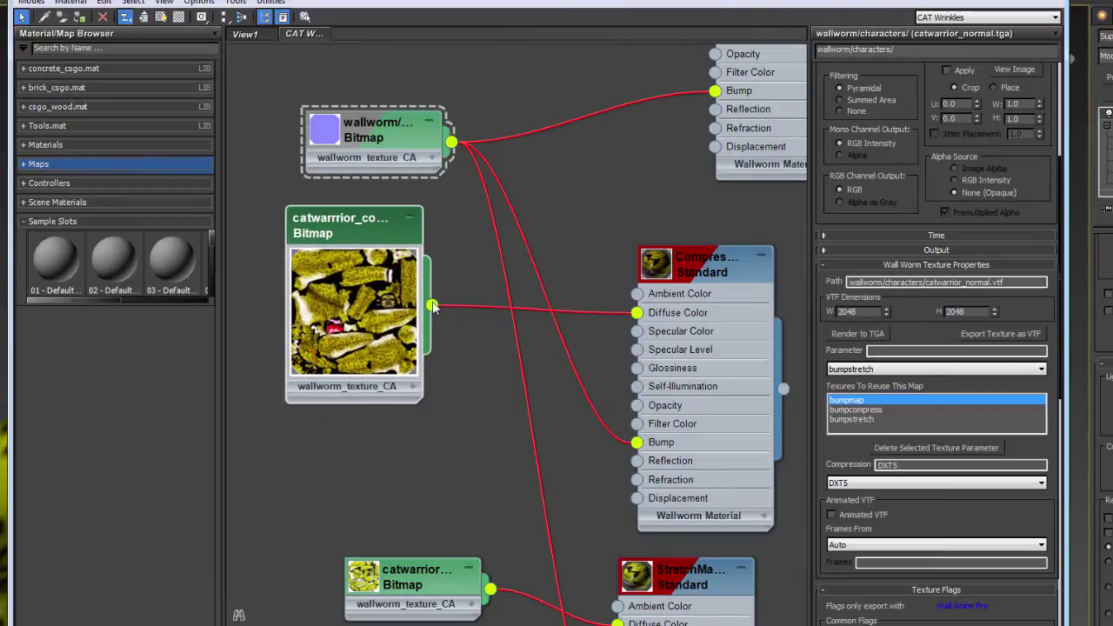
{"action": "left_click_drag", "start_coordinate": [432, 306], "coordinate": [52, 260]}
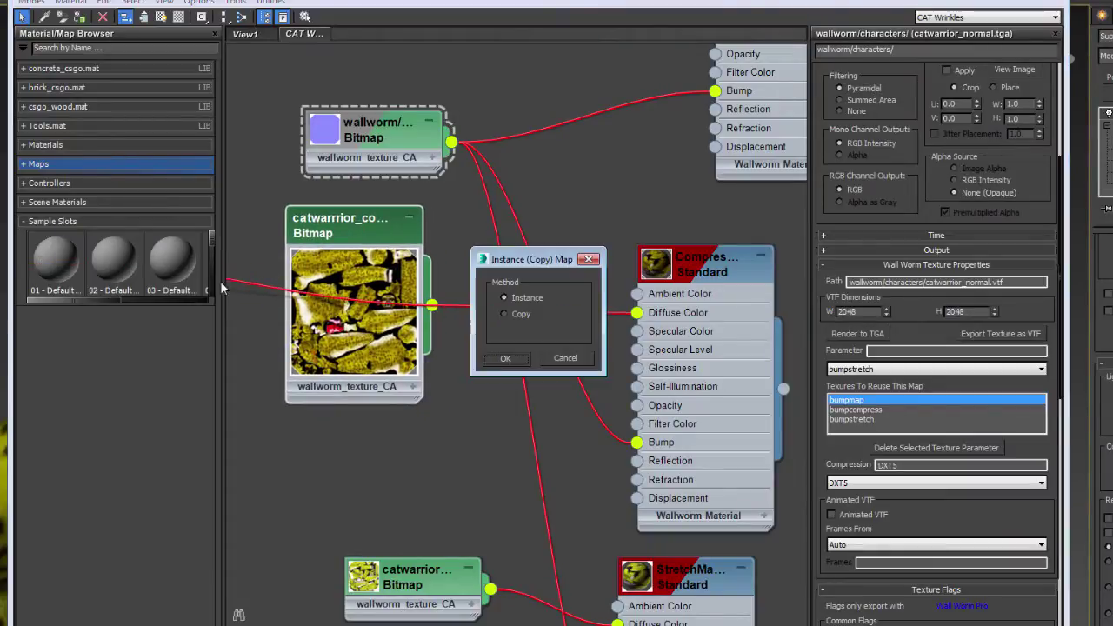
{"action": "left_click", "coordinate": [506, 359]}
{"action": "left_click_drag", "start_coordinate": [491, 589], "coordinate": [121, 265]}
{"action": "left_click", "coordinate": [518, 360]}
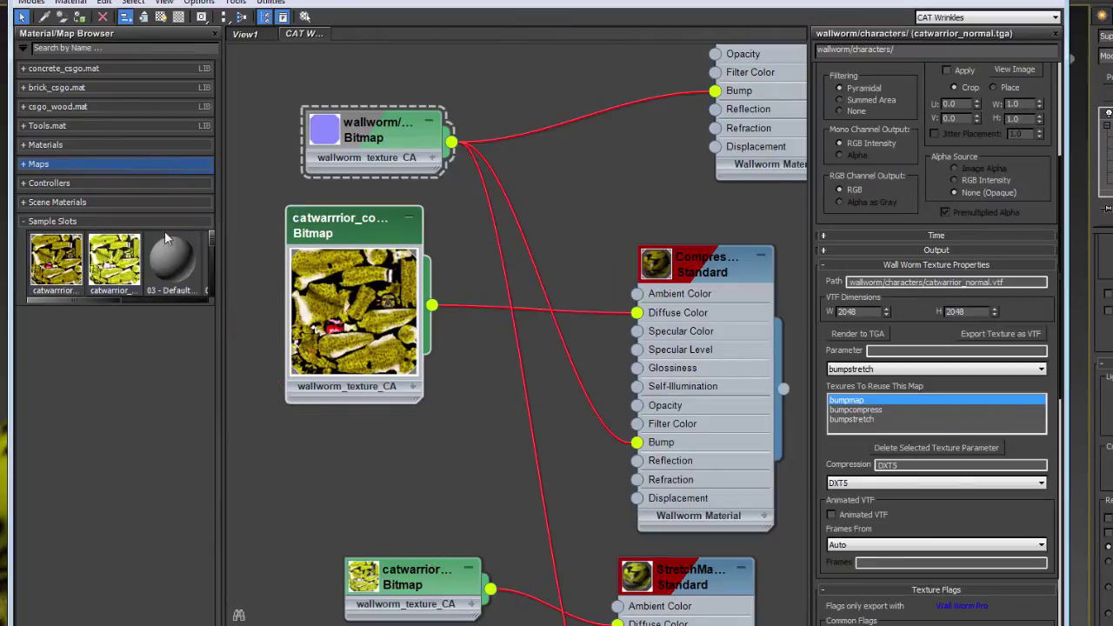
- Add the catwarrior compress bitmap as an instance to the CatWarrior material's extra textures
{"action": "middle_click_drag", "start_coordinate": [623, 196], "coordinate": [584, 417]}
{"action": "middle_click_drag", "start_coordinate": [648, 233], "coordinate": [572, 260]}
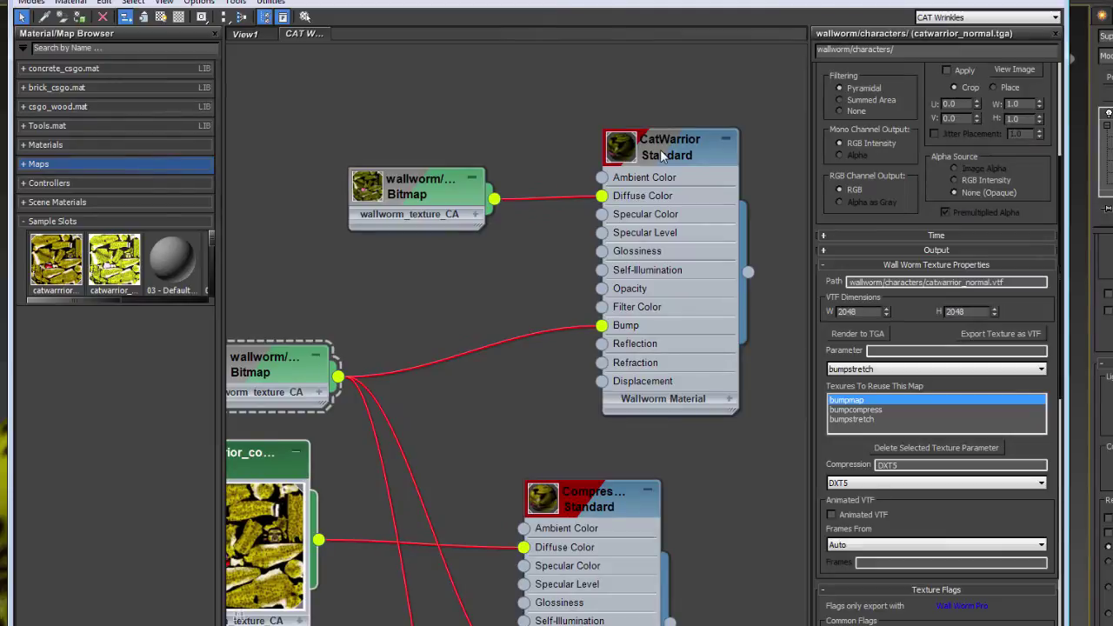
{"action": "double_click", "coordinate": [662, 155]}
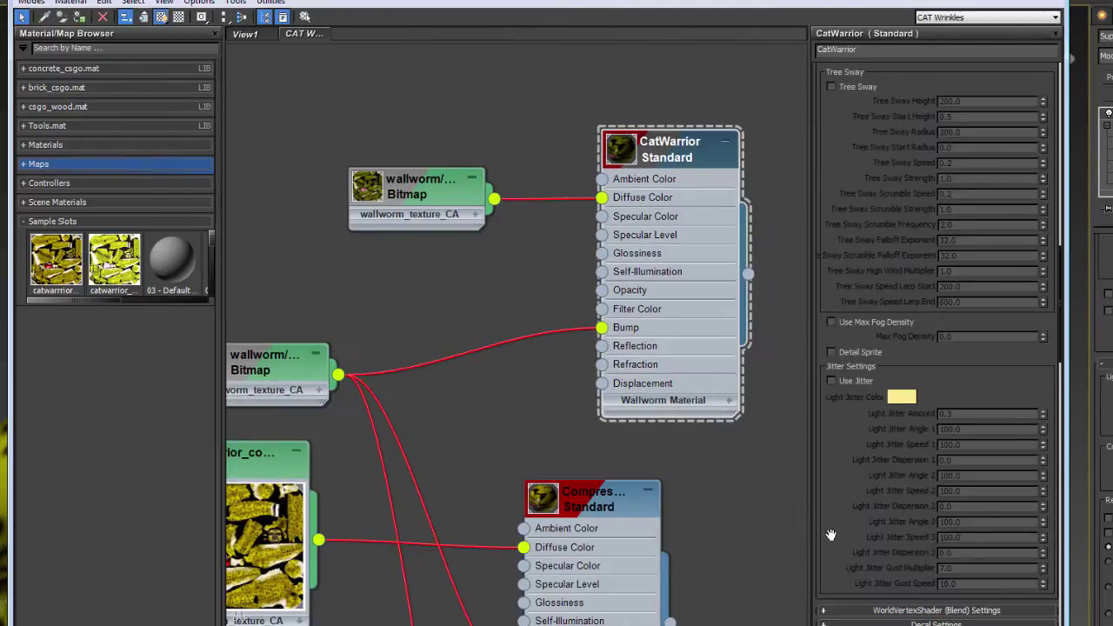
{"action": "left_click_drag", "start_coordinate": [831, 534], "coordinate": [845, 208]}
{"action": "left_click_drag", "start_coordinate": [864, 477], "coordinate": [851, 316]}
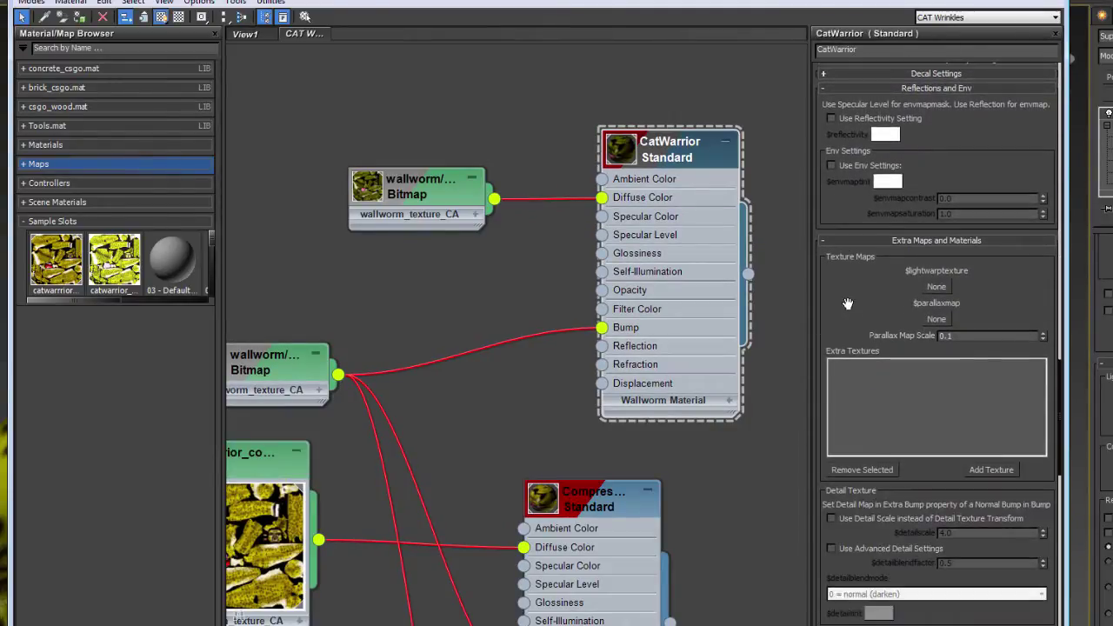
{"action": "left_click", "coordinate": [1002, 471]}
{"action": "double_click", "coordinate": [437, 249]}
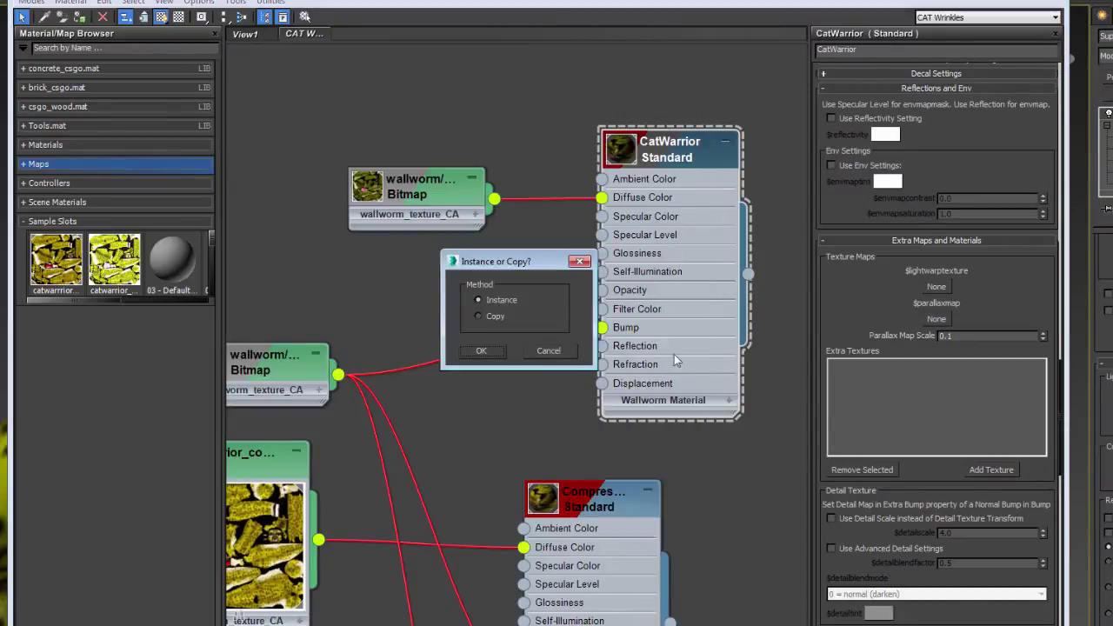
{"action": "left_click", "coordinate": [481, 351]}
- Add the catwarrior stretch bitmap as an instance to the CatWarrior extra textures and close the material editor
{"action": "left_click", "coordinate": [991, 470]}
{"action": "double_click", "coordinate": [404, 261]}
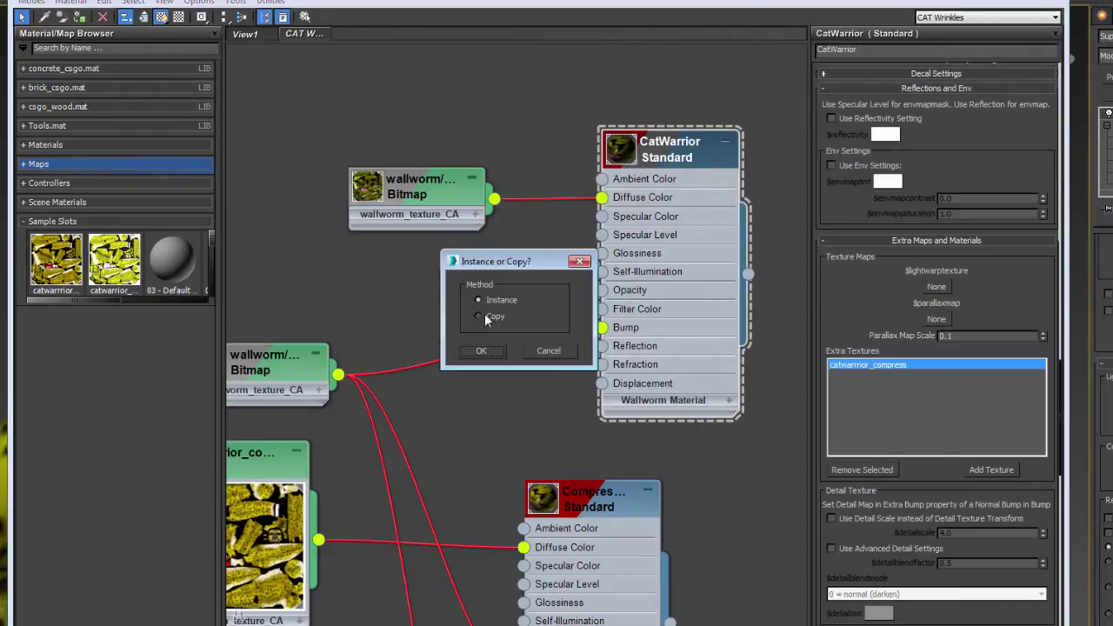
{"action": "left_click", "coordinate": [482, 350]}
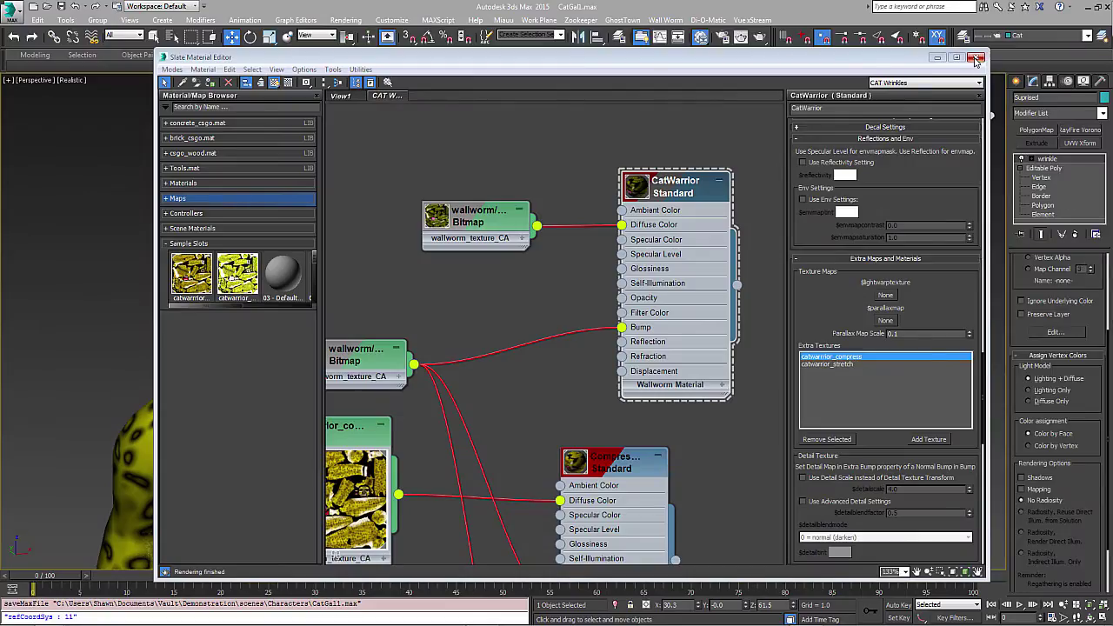
{"action": "left_click", "coordinate": [976, 59]}
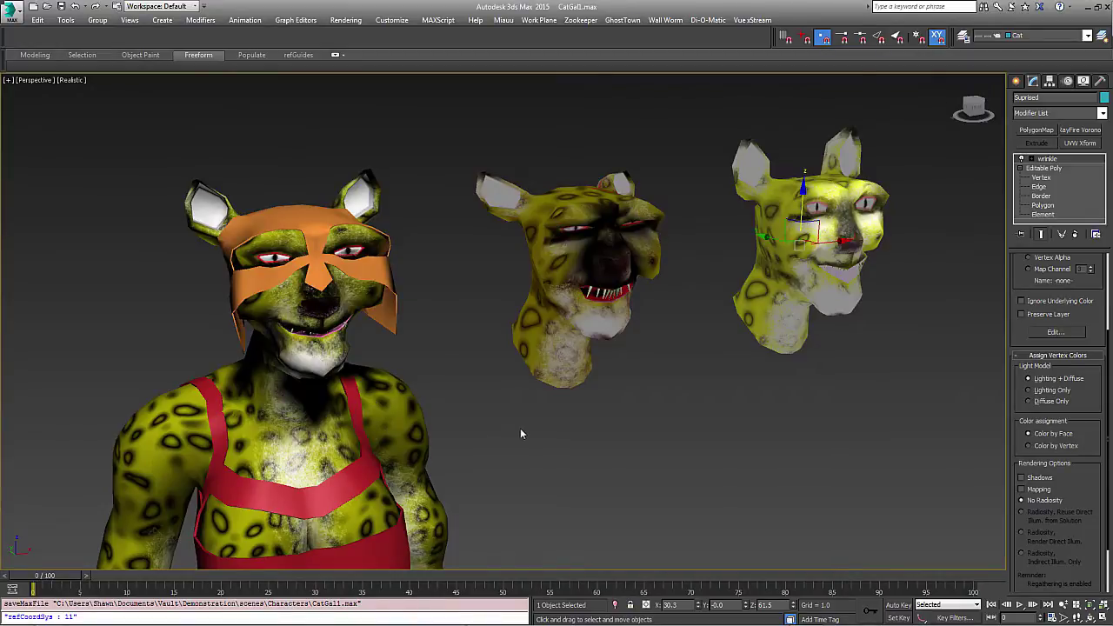
- Open Wall Worm Model Tools and pick the CATWarrior body mesh as the model
{"action": "middle_click_drag", "start_coordinate": [522, 433], "coordinate": [550, 395]}
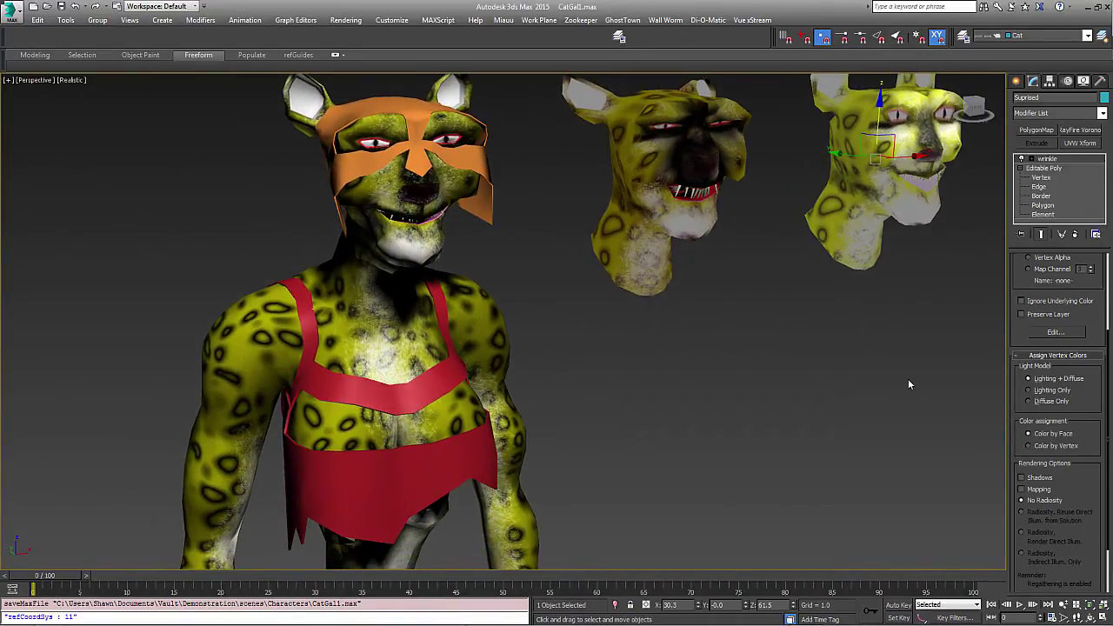
{"action": "left_click", "coordinate": [665, 20]}
{"action": "mouse_move", "coordinate": [702, 34]}
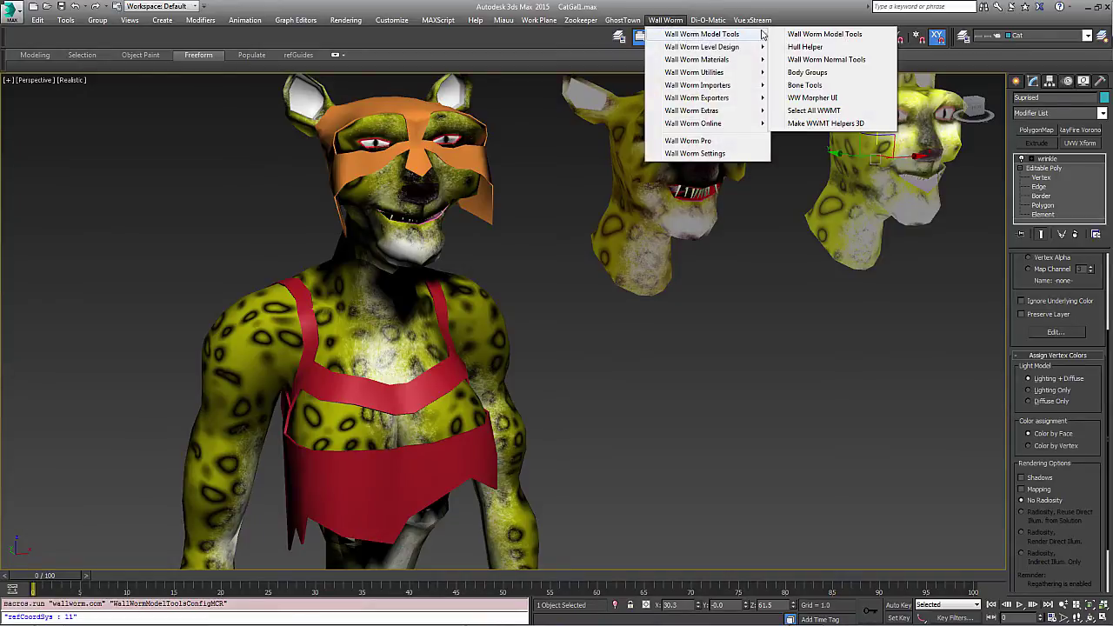
{"action": "left_click", "coordinate": [821, 35]}
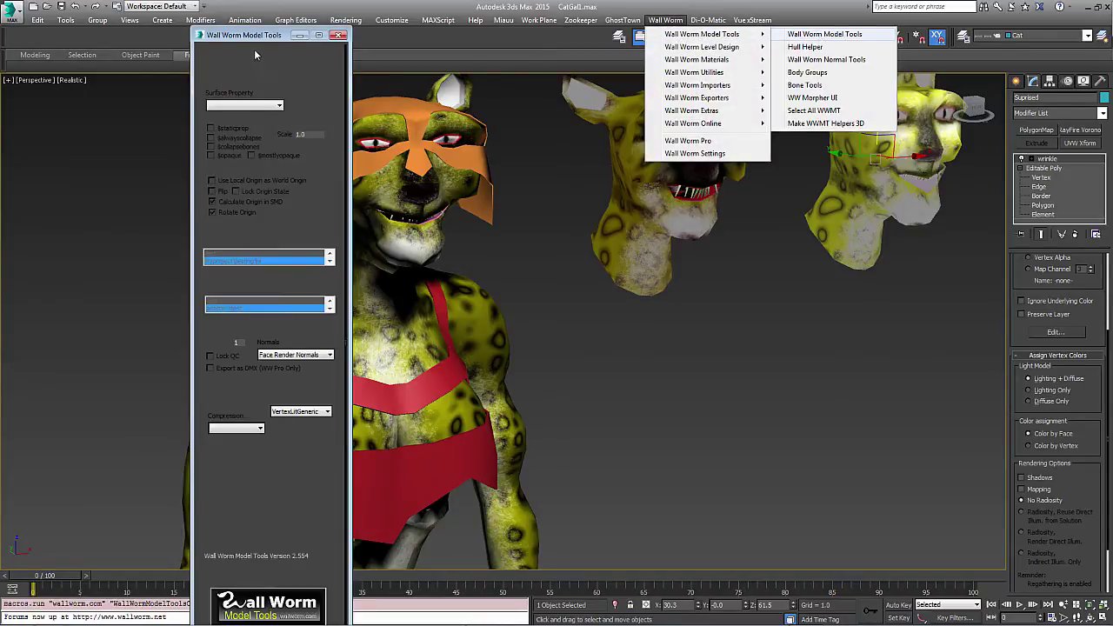
{"action": "left_click", "coordinate": [48, 62]}
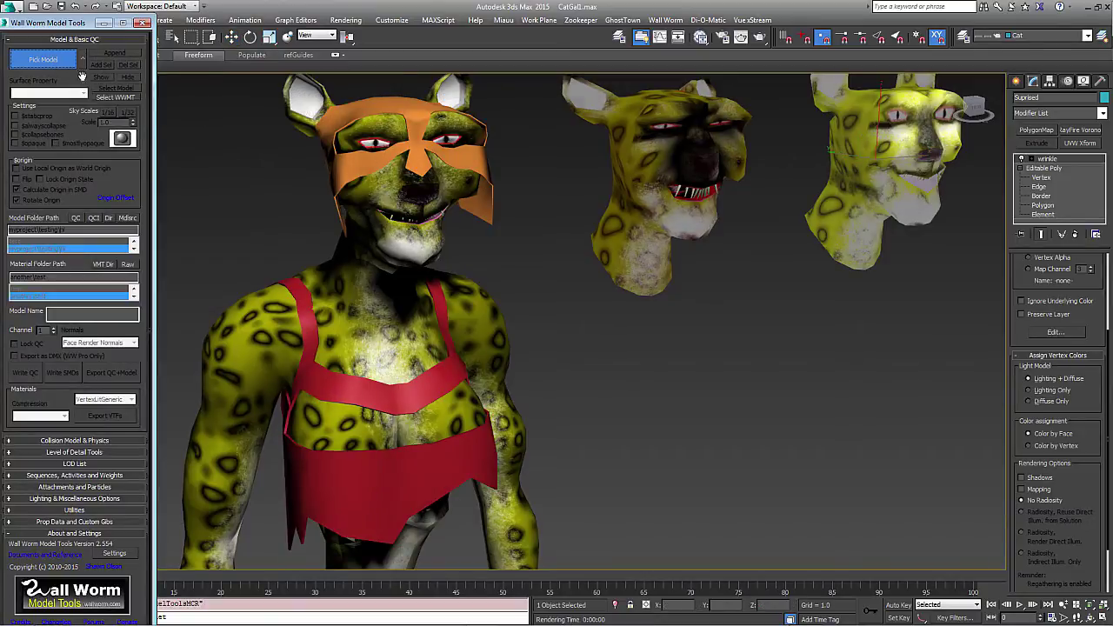
{"action": "left_click", "coordinate": [491, 339]}
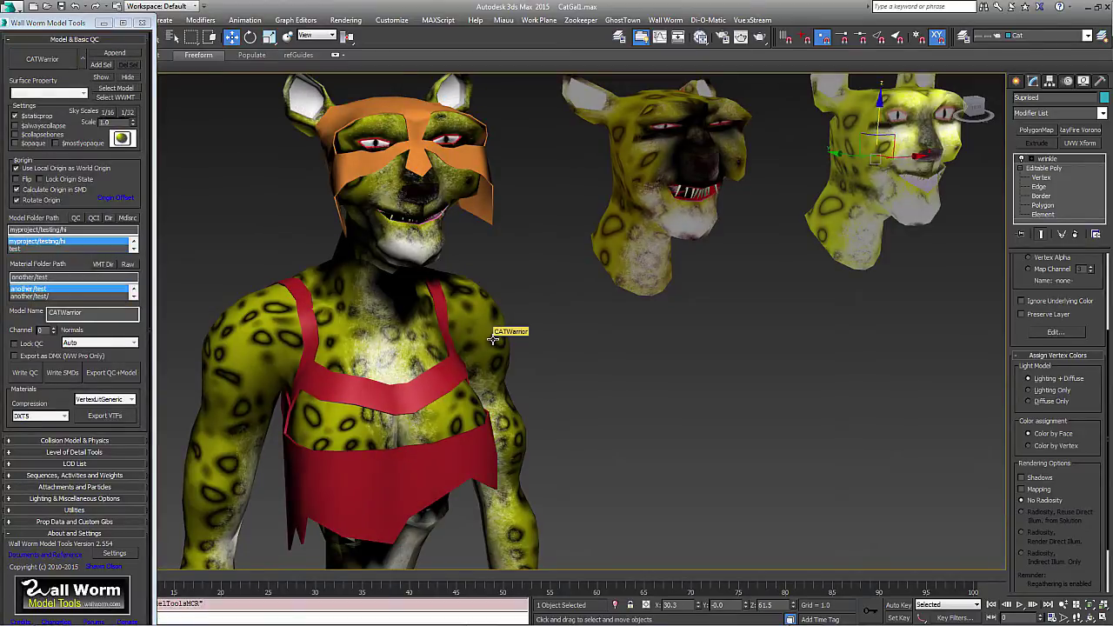
- Enable DMX export and set both the material and model folder paths to catwarrior
{"action": "left_click", "coordinate": [30, 357]}
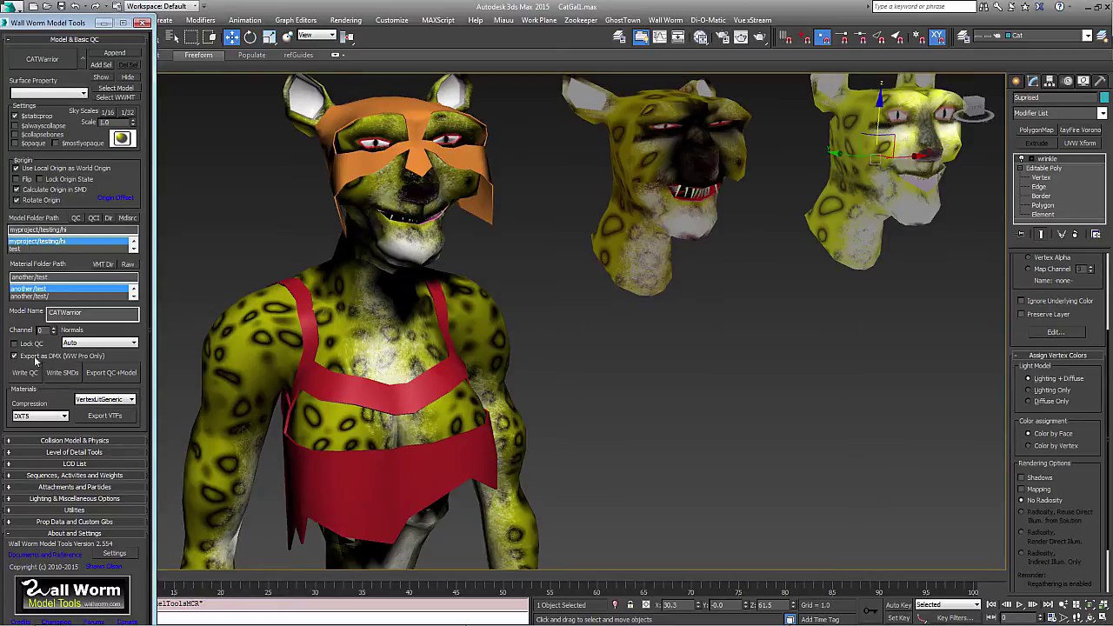
{"action": "left_click_drag", "start_coordinate": [52, 277], "coordinate": [2, 279]}
{"action": "type", "text": "catwarrior"}
{"action": "double_click", "coordinate": [64, 278]}
{"action": "key", "text": "ctrl+c"}
{"action": "double_click", "coordinate": [76, 229]}
{"action": "key", "text": "ctrl+v"}
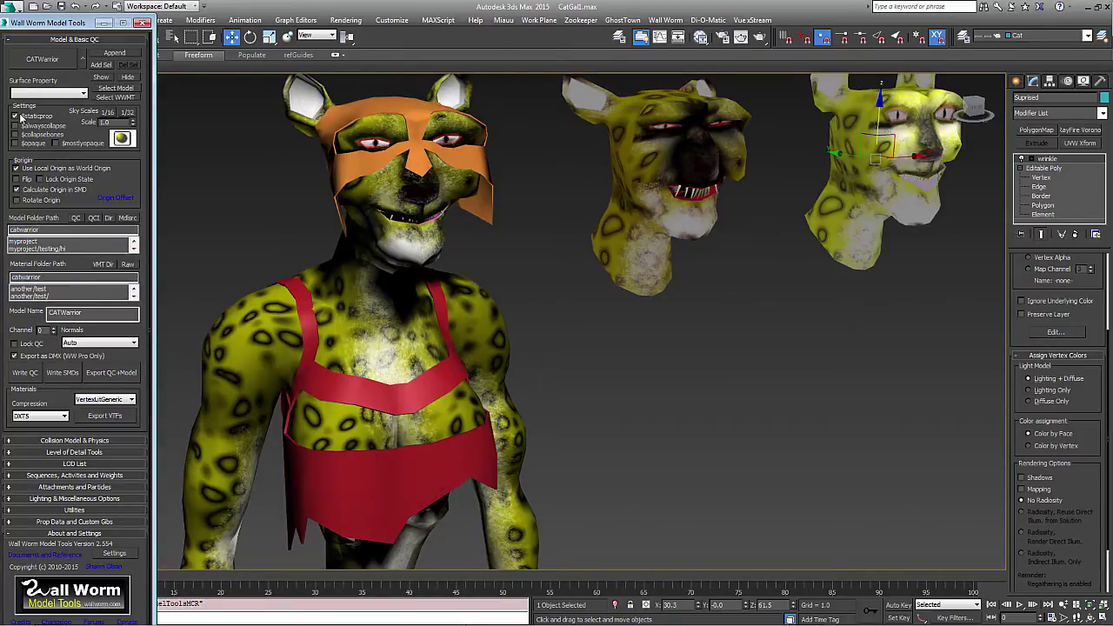
- Turn off the $staticprop setting and add the three remaining character meshes to the CATWarrior model
{"action": "left_click", "coordinate": [14, 115]}
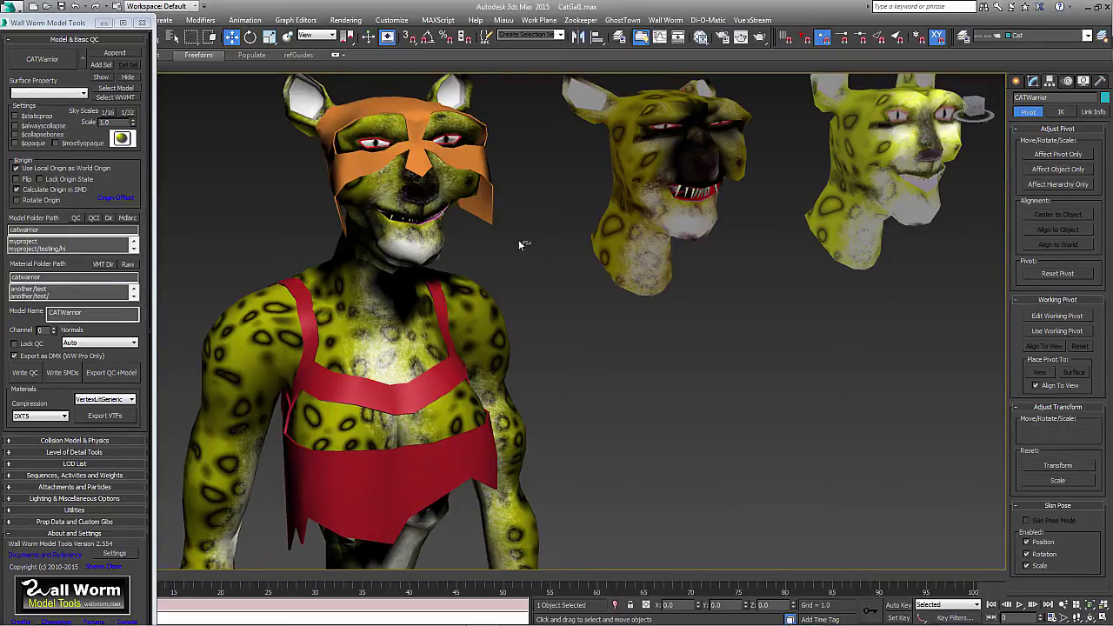
{"action": "left_click_drag", "start_coordinate": [530, 243], "coordinate": [416, 189]}
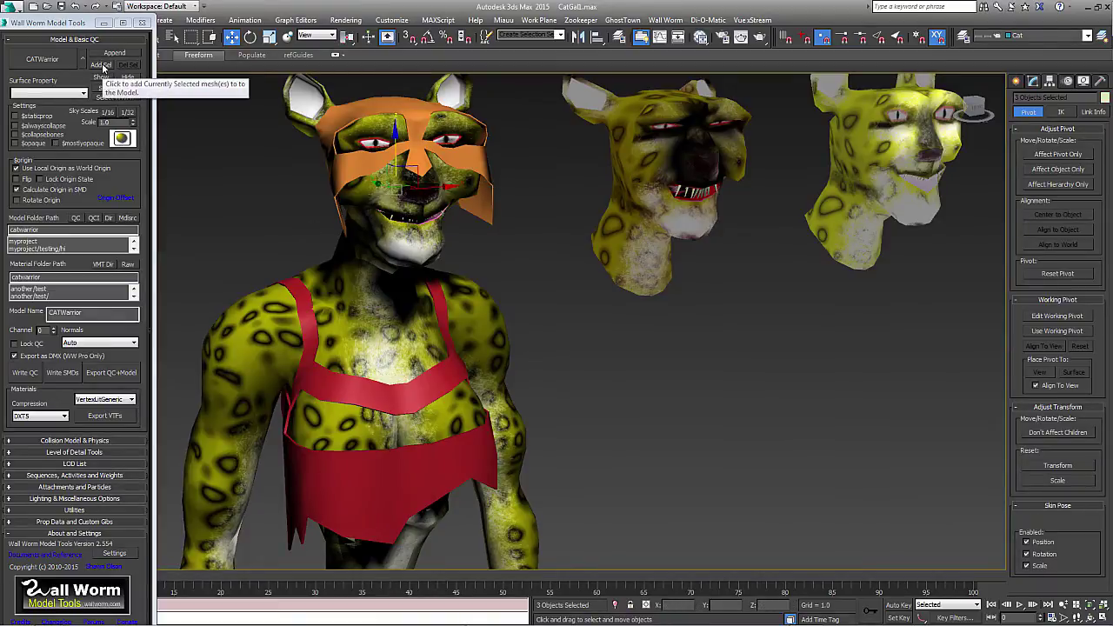
{"action": "left_click", "coordinate": [634, 410]}
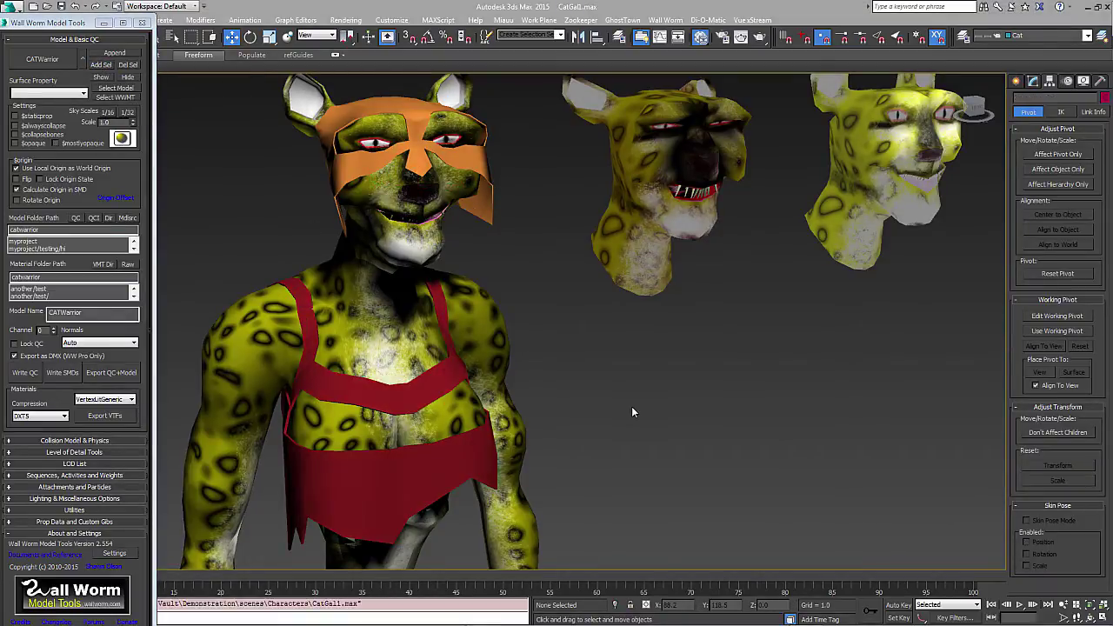
- Export the CatWarrior, Helmet and DressTop materials with their checked textures, including compress and stretch, as VMT and VTF files
{"action": "left_click", "coordinate": [104, 416]}
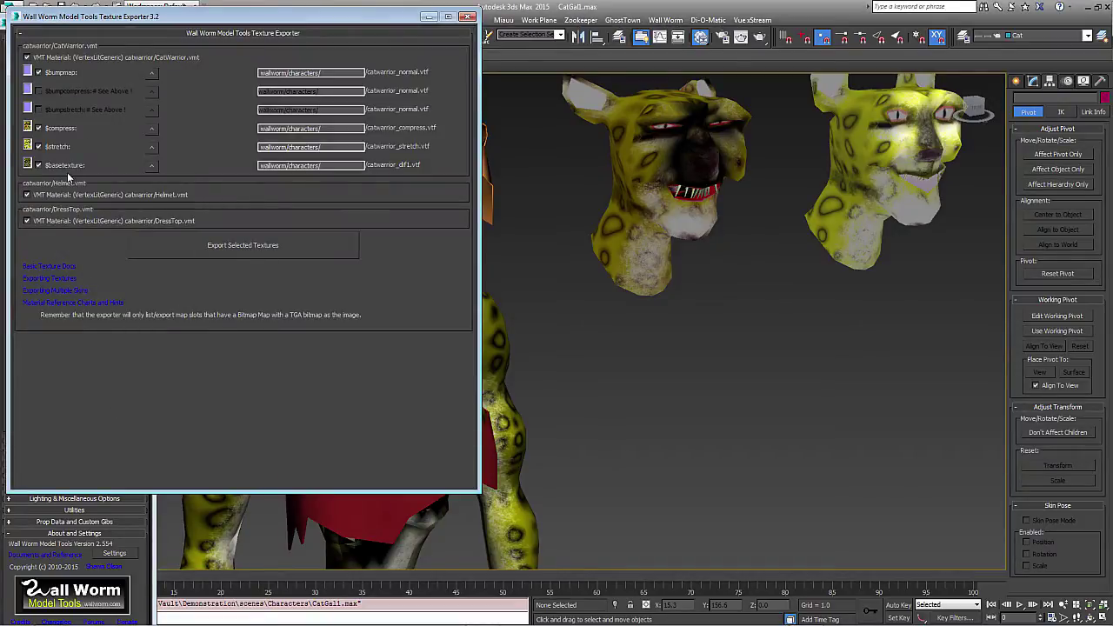
{"action": "left_click", "coordinate": [37, 90]}
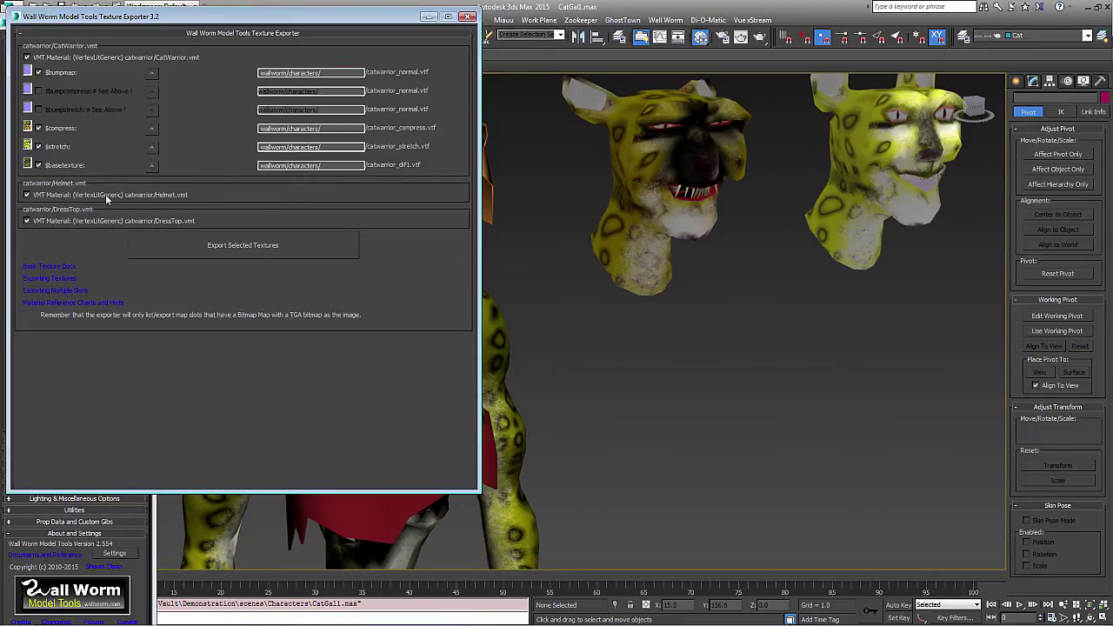
{"action": "left_click", "coordinate": [232, 249]}
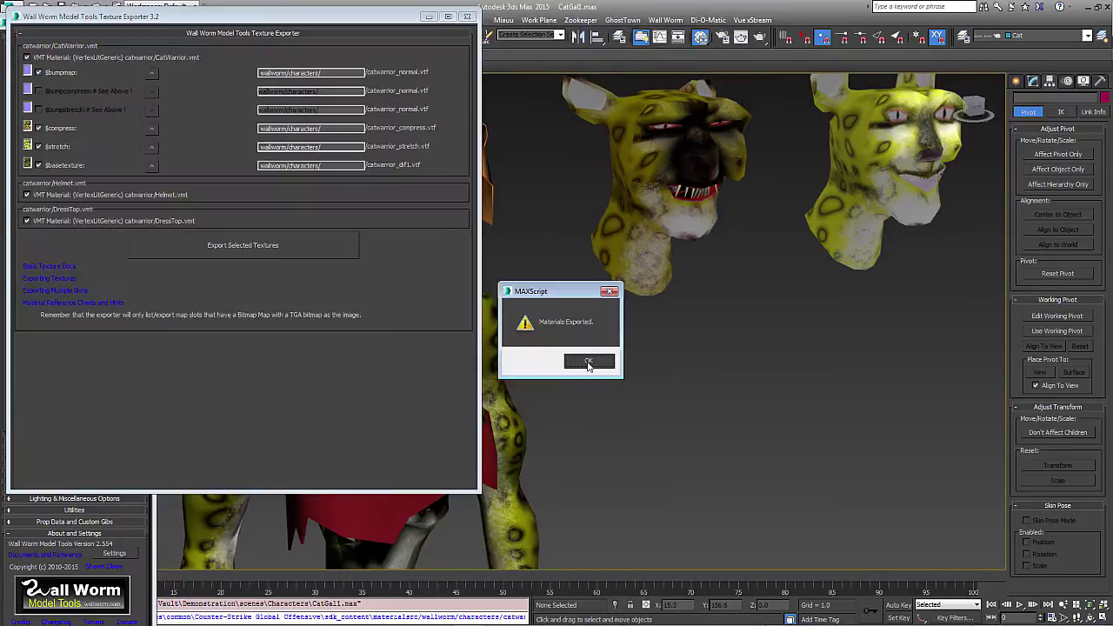
{"action": "left_click", "coordinate": [584, 362]}
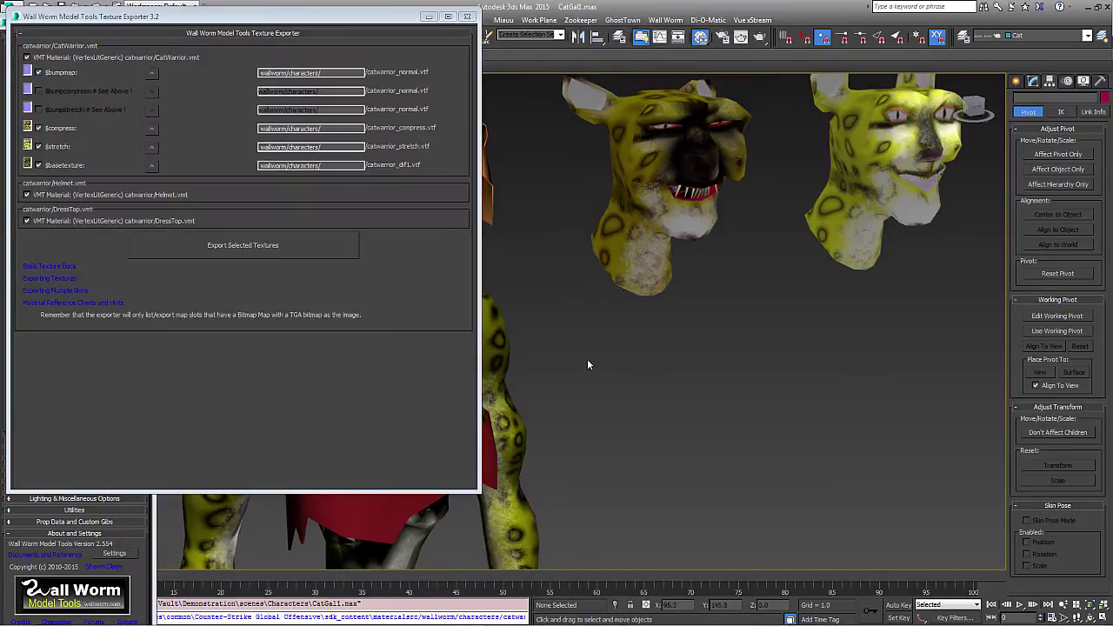
{"action": "left_click", "coordinate": [467, 17]}
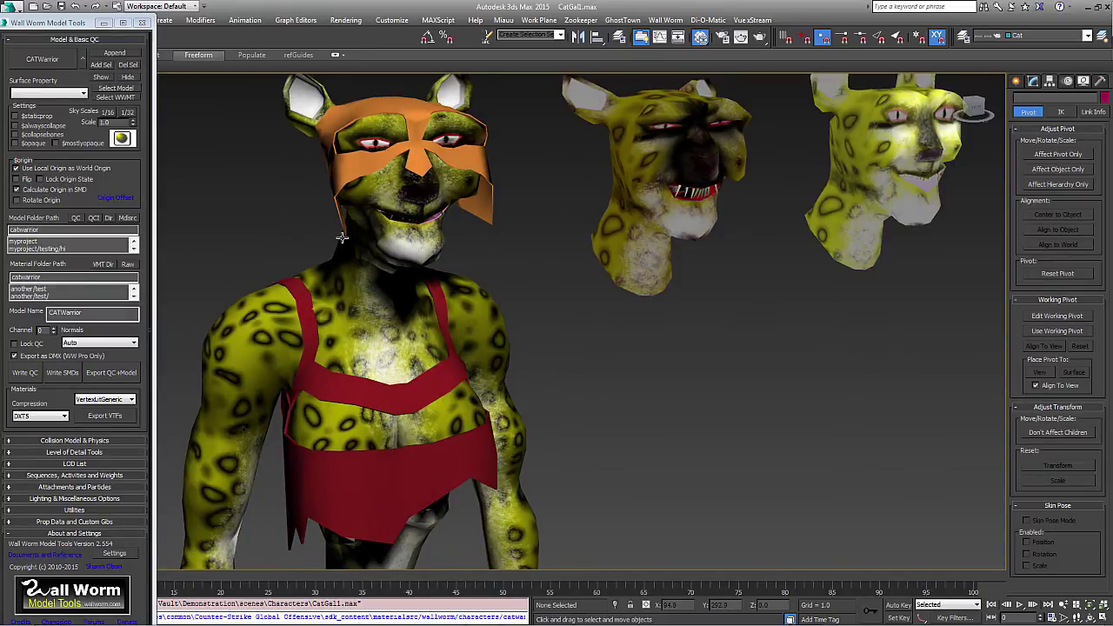
- Set the CATWarrior model's normals to Explicit Normals and export the QC and model
{"action": "middle_click_drag", "start_coordinate": [359, 241], "coordinate": [401, 249]}
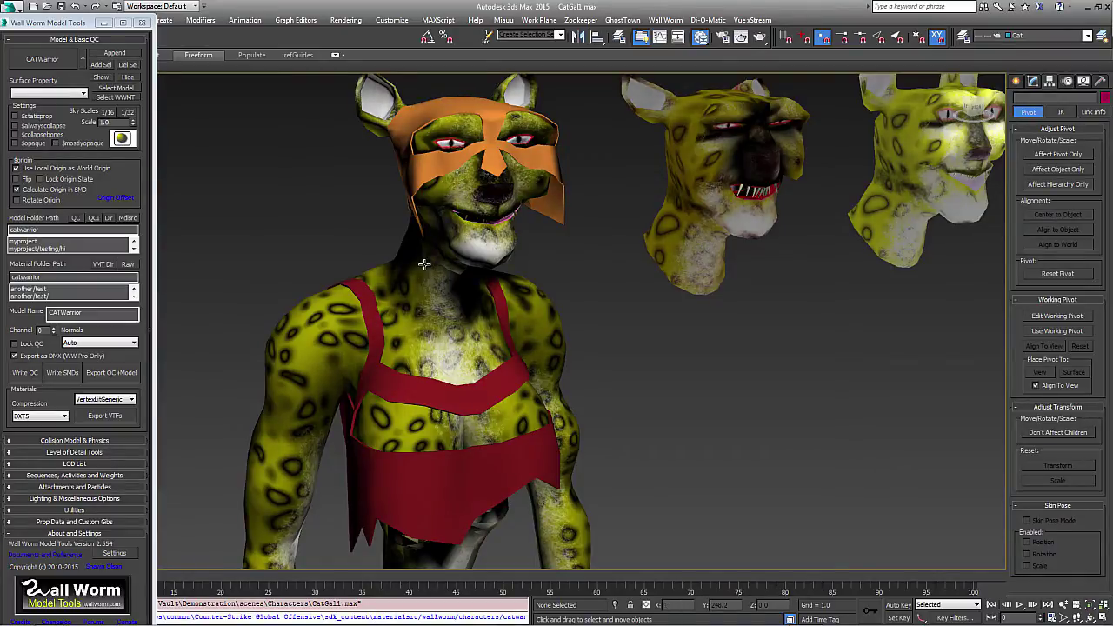
{"action": "left_click", "coordinate": [423, 264]}
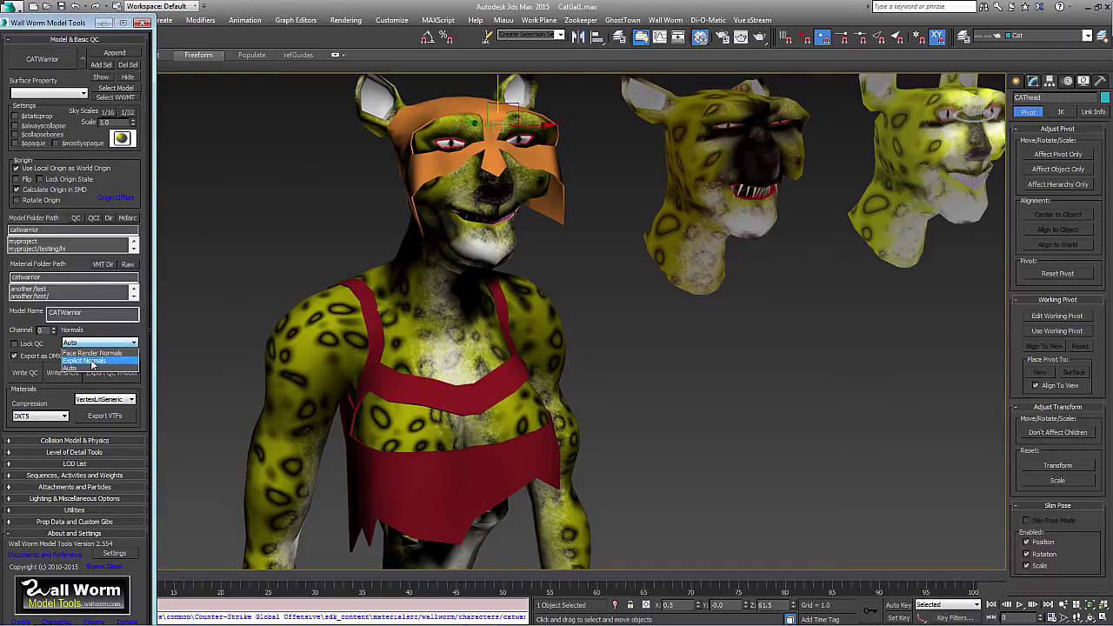
{"action": "left_click", "coordinate": [88, 360]}
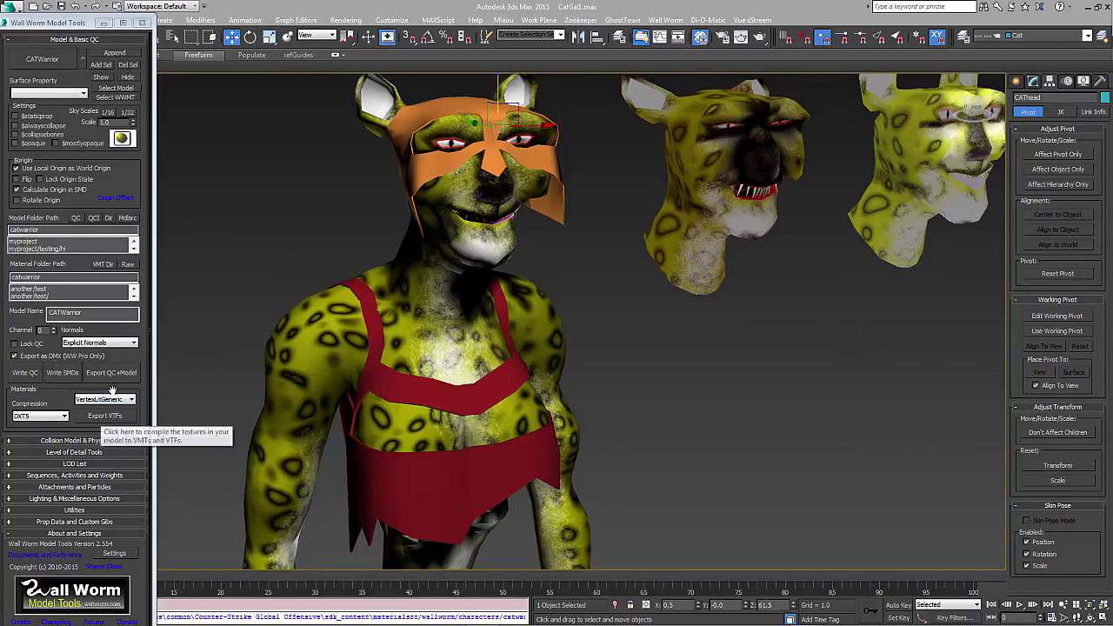
{"action": "left_click", "coordinate": [111, 373]}
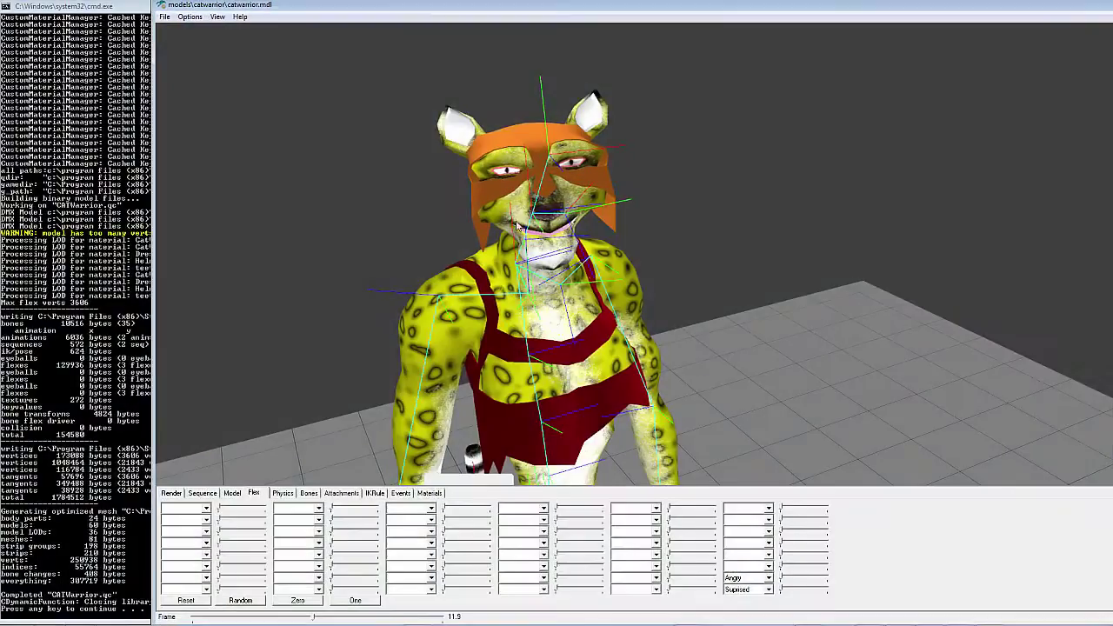
- Maximize the model viewer showing catwarrior.mdl and raise the Angry flex to its maximum to preview the wrinkles
{"action": "double_click", "coordinate": [444, 5]}
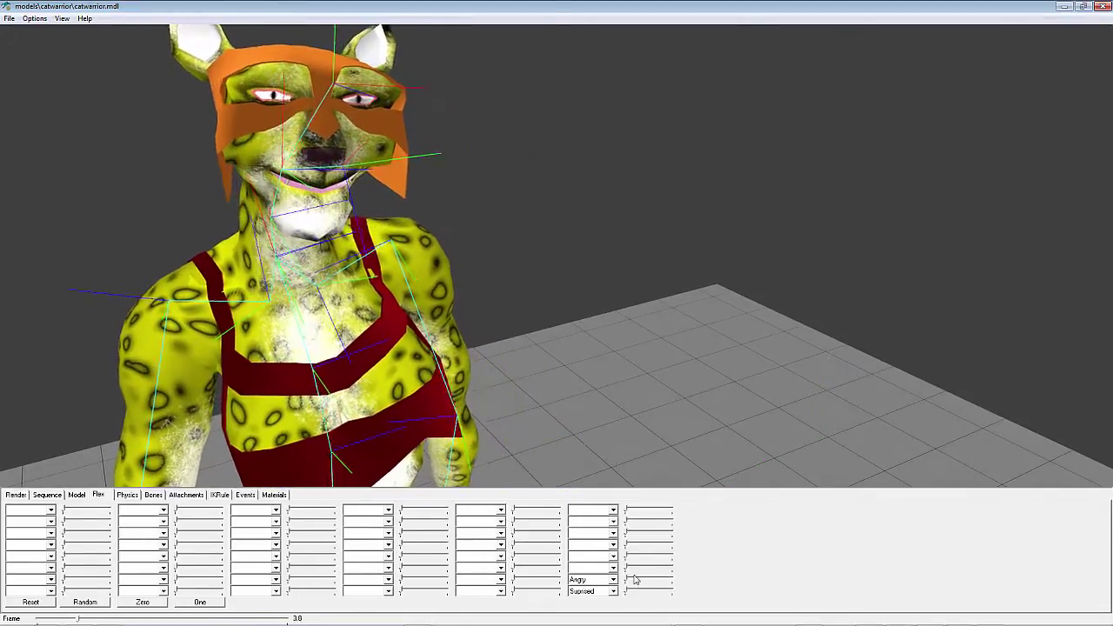
{"action": "left_click_drag", "start_coordinate": [628, 581], "coordinate": [721, 591]}
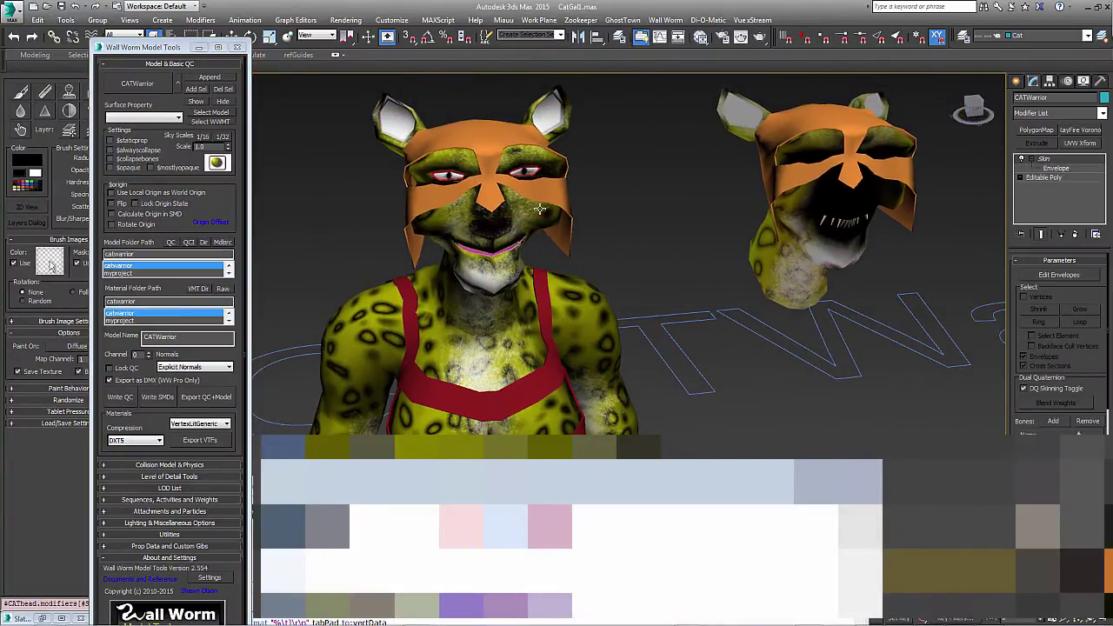
- Inspect the CAThead modifiers in 3ds Max and scrub the character's animation to frame 49
{"action": "left_click", "coordinate": [523, 213]}
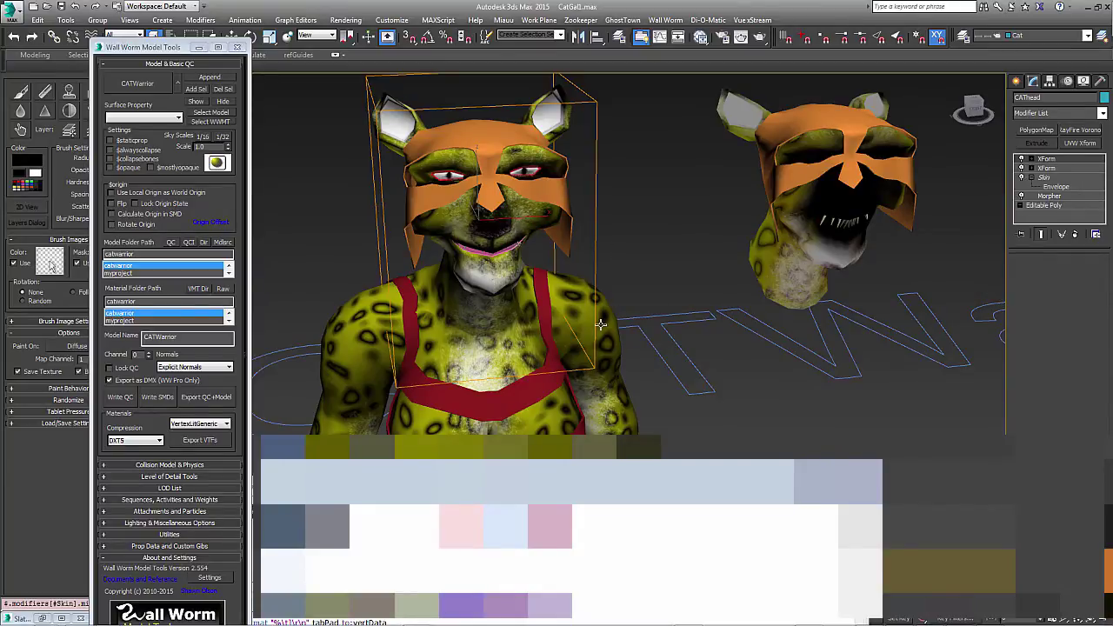
{"action": "middle_click_drag", "start_coordinate": [625, 325], "coordinate": [661, 286]}
{"action": "scroll", "coordinate": [662, 285], "scroll_direction": "down", "scroll_amount": 5}
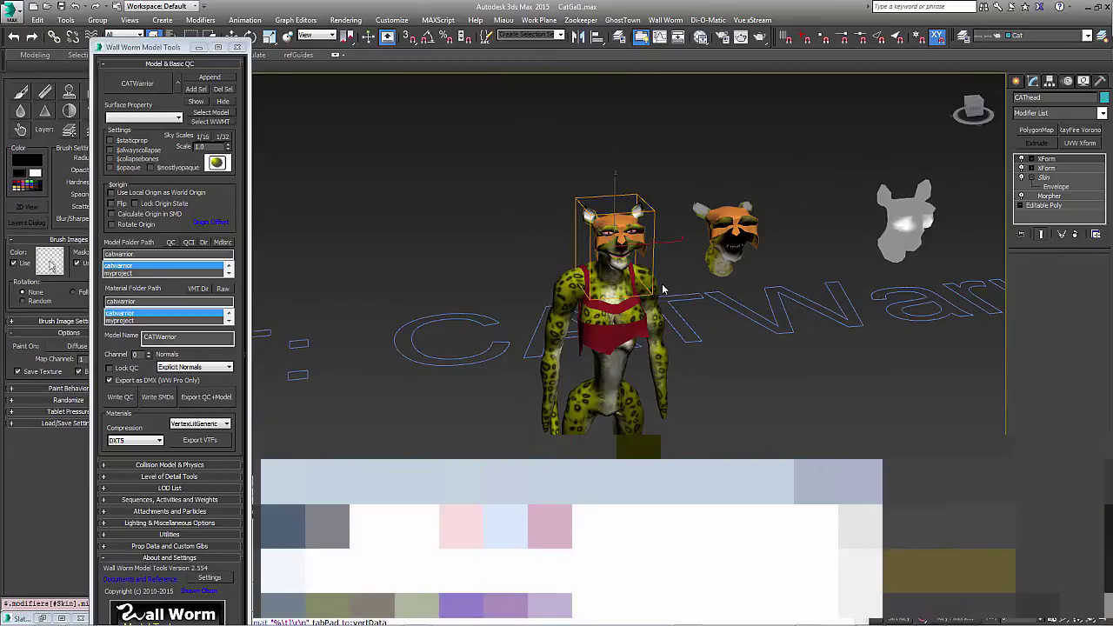
{"action": "middle_click_drag", "start_coordinate": [548, 383], "coordinate": [480, 310]}
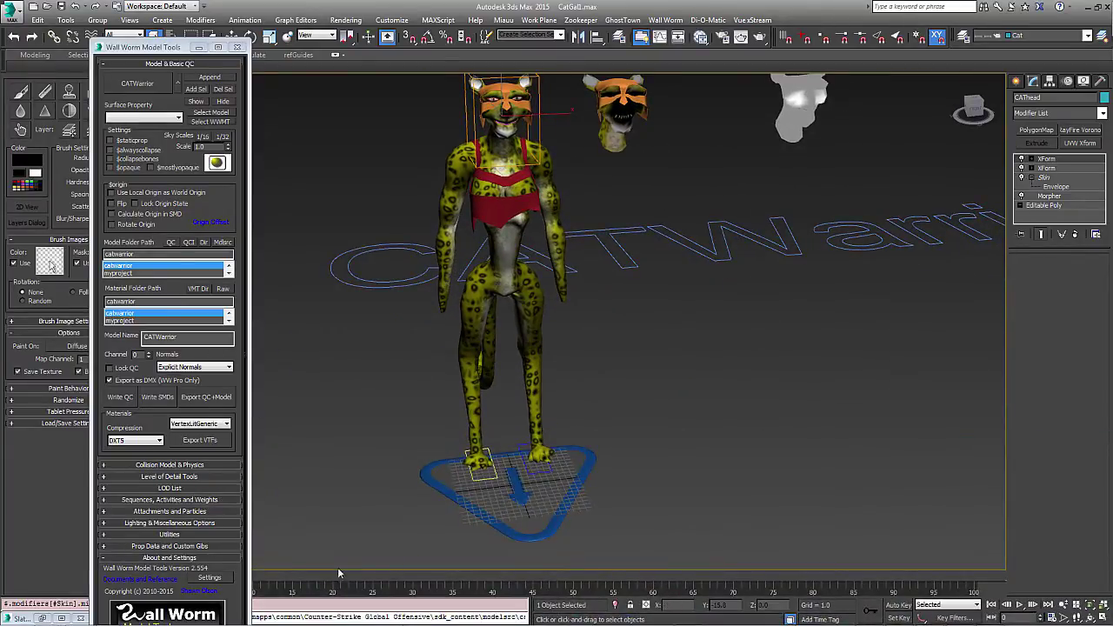
{"action": "left_click_drag", "start_coordinate": [339, 574], "coordinate": [551, 574]}
{"action": "middle_click_drag", "start_coordinate": [595, 212], "coordinate": [584, 330]}
{"action": "scroll", "coordinate": [584, 328], "scroll_direction": "up", "scroll_amount": 5}
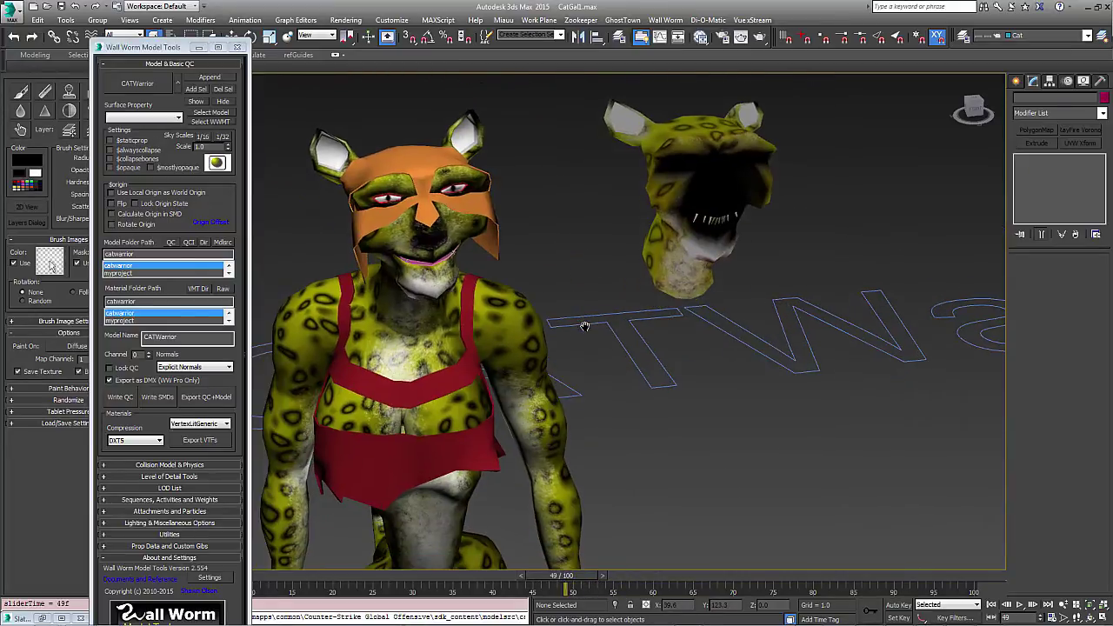